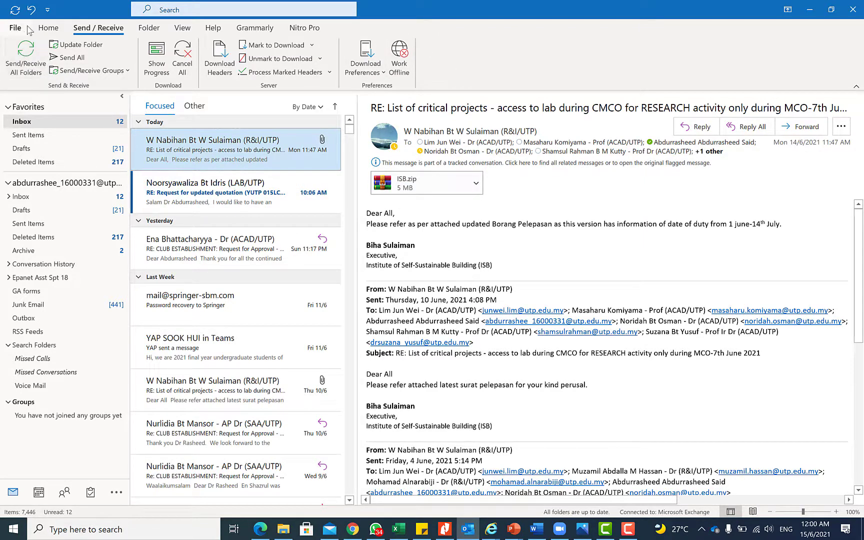
# Open a new message to check the current signature, then close it unsent
pyautogui.click(48, 28)
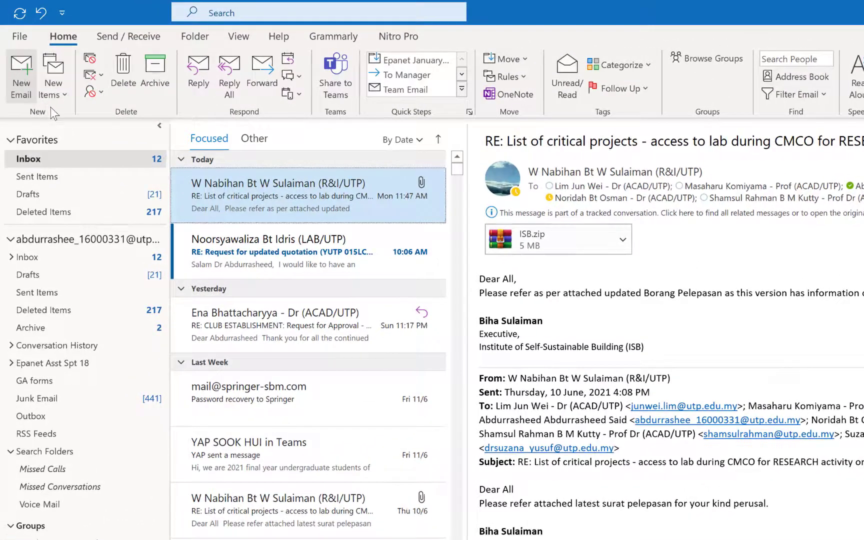
pyautogui.click(20, 75)
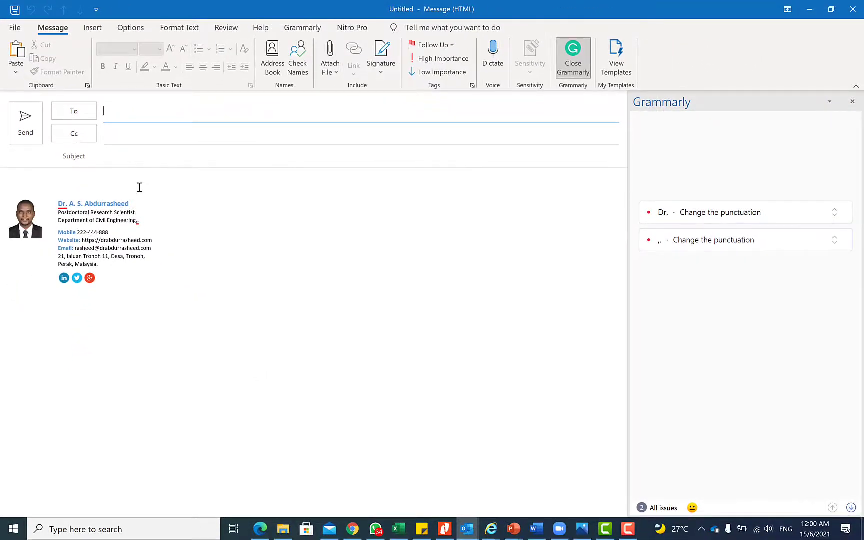
pyautogui.click(861, 15)
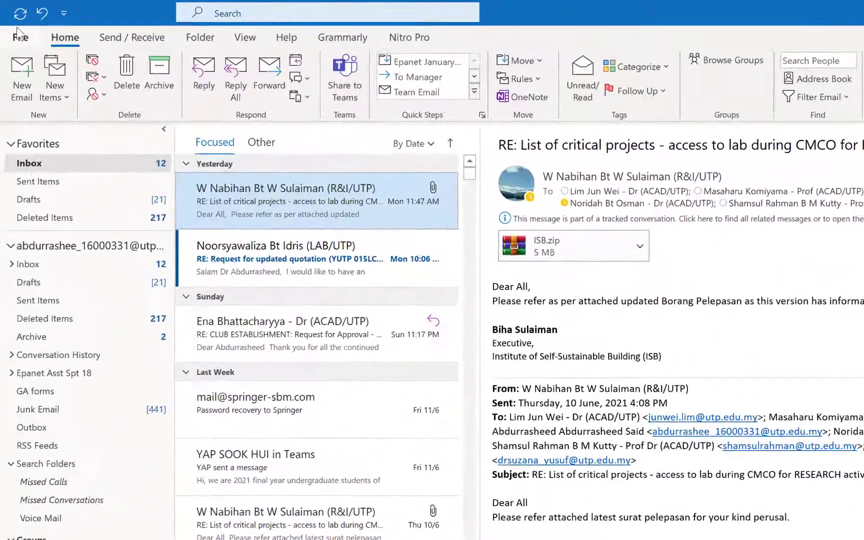
# Open Signatures and Stationery from File > Options > Mail
pyautogui.click(16, 28)
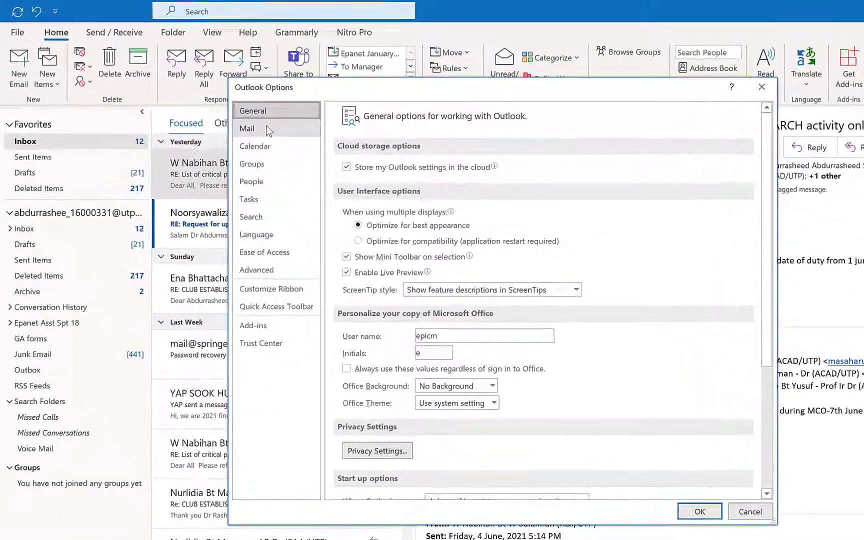
pyautogui.click(266, 128)
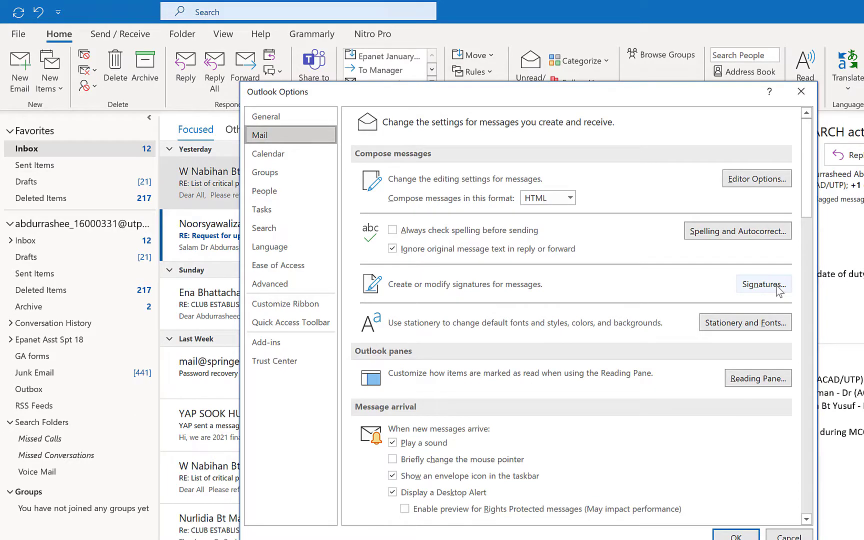
pyautogui.click(777, 285)
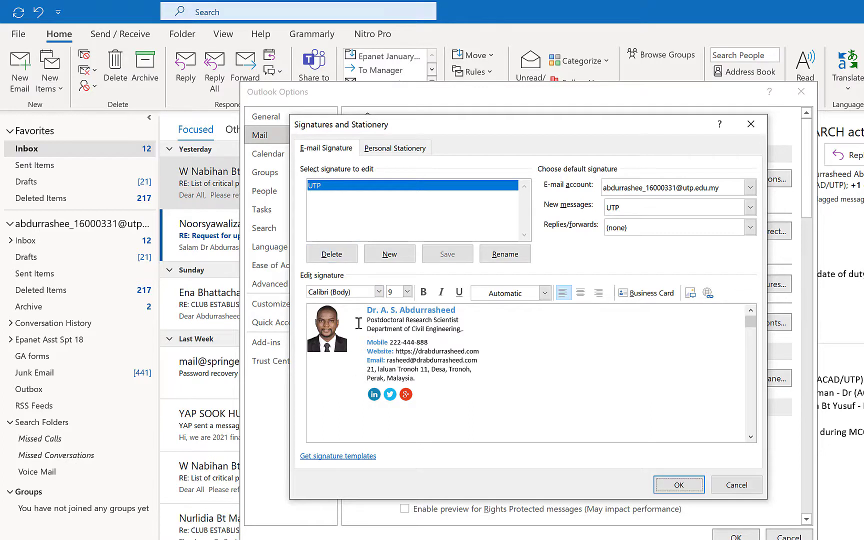
# Create a new signature named ABU, keeping the same e-mail account selected
pyautogui.click(386, 255)
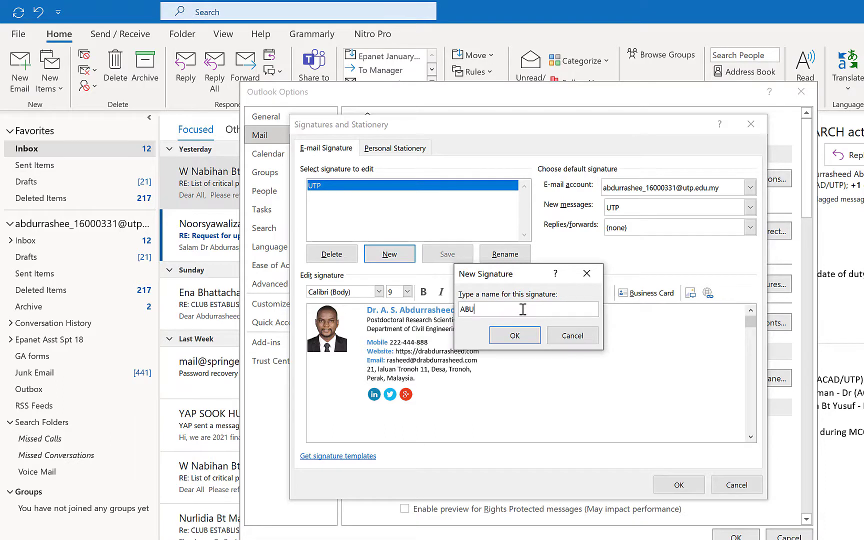
pyautogui.click(515, 336)
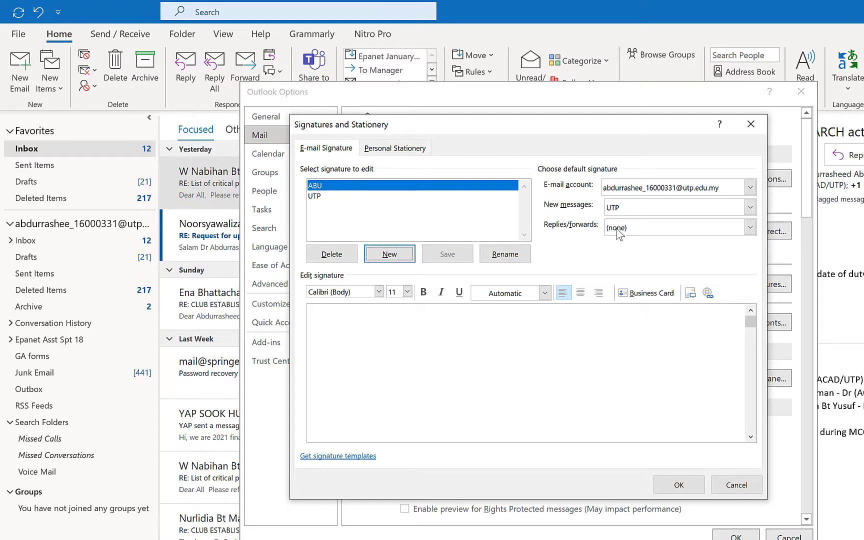
pyautogui.click(679, 189)
pyautogui.click(680, 198)
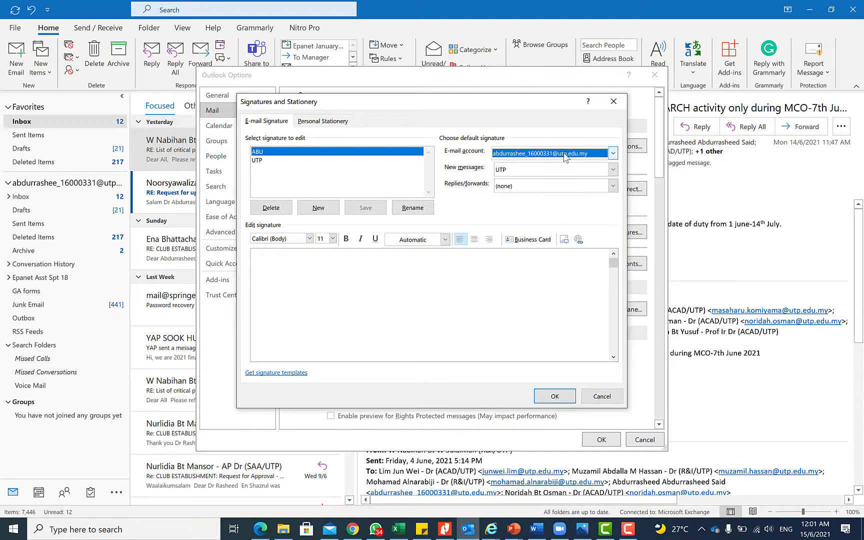
# Choose ABU for new messages under the default signature, leaving replies/forwards at none
pyautogui.click(564, 157)
pyautogui.click(566, 157)
pyautogui.click(567, 158)
pyautogui.click(566, 158)
pyautogui.click(554, 171)
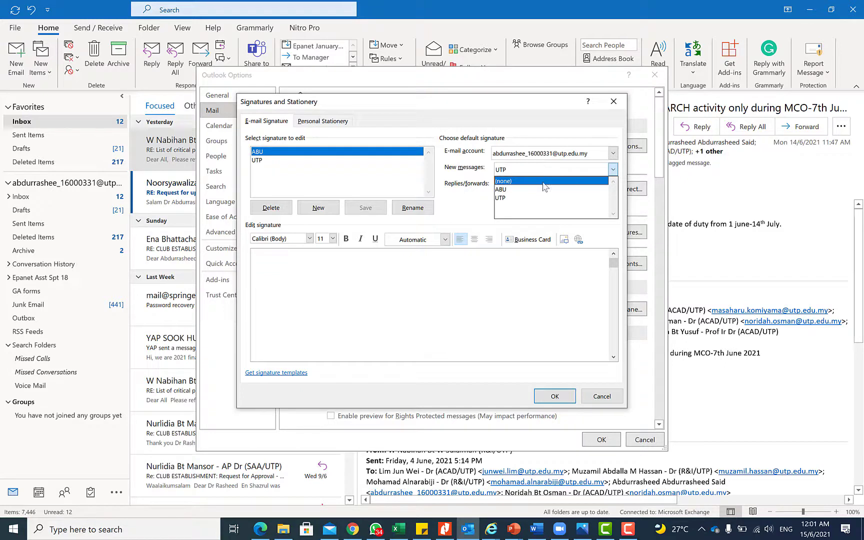
pyautogui.click(543, 190)
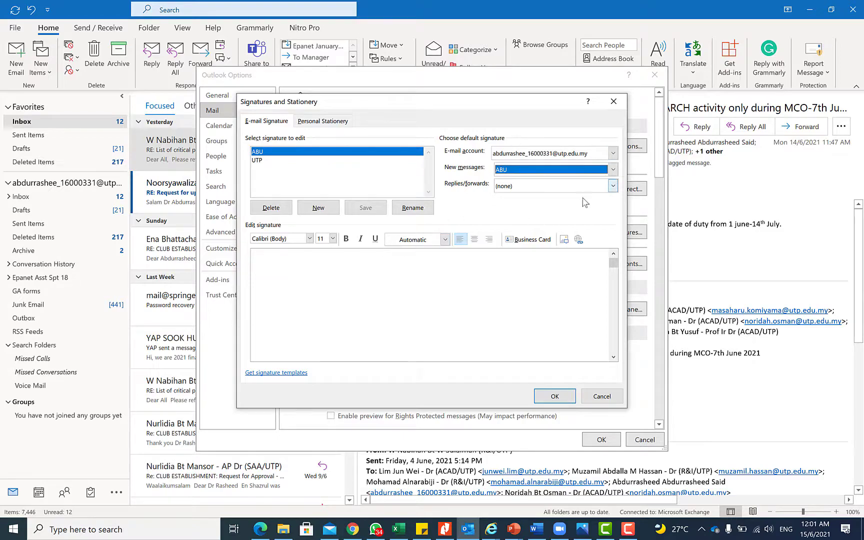
pyautogui.click(356, 253)
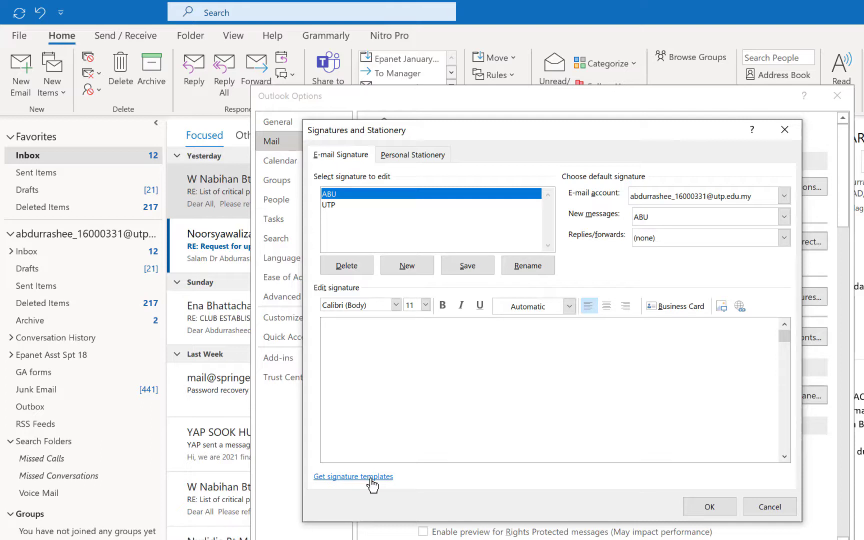
# Open the online signature templates page in a maximized browser window
pyautogui.click(372, 479)
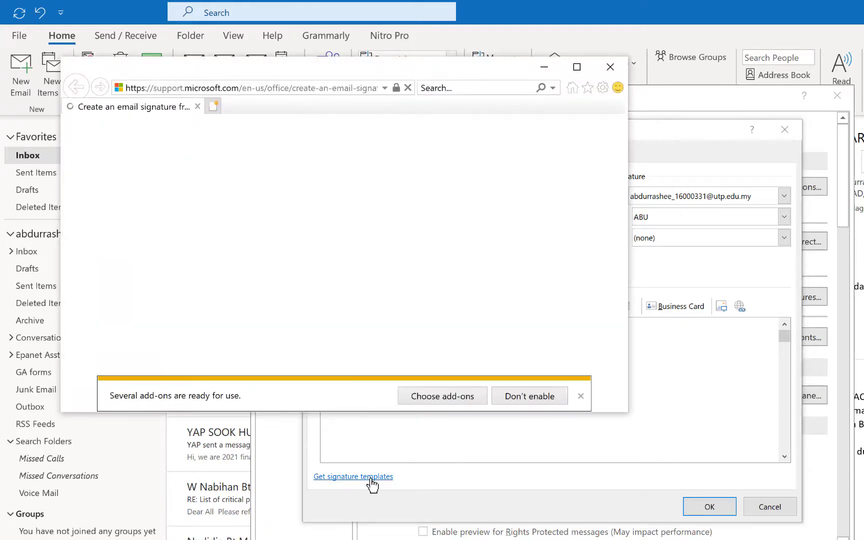
pyautogui.scroll(-3, 482, 216)
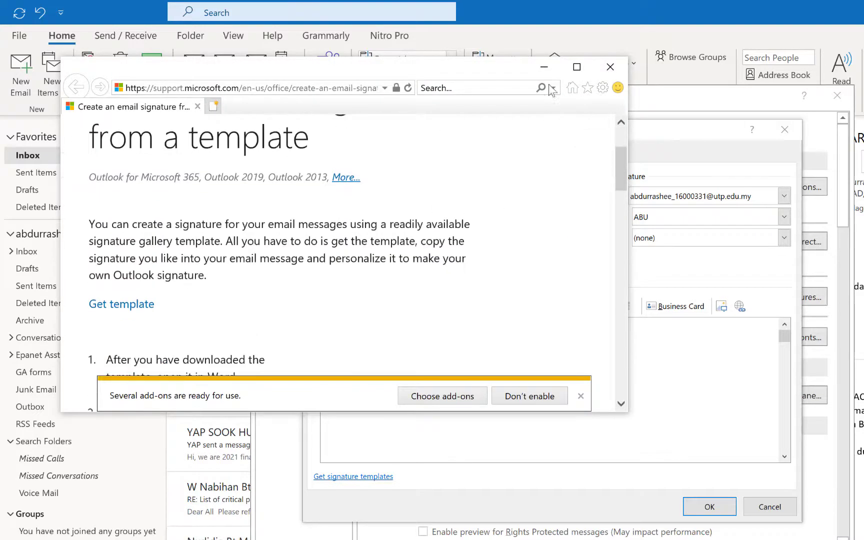
pyautogui.click(576, 66)
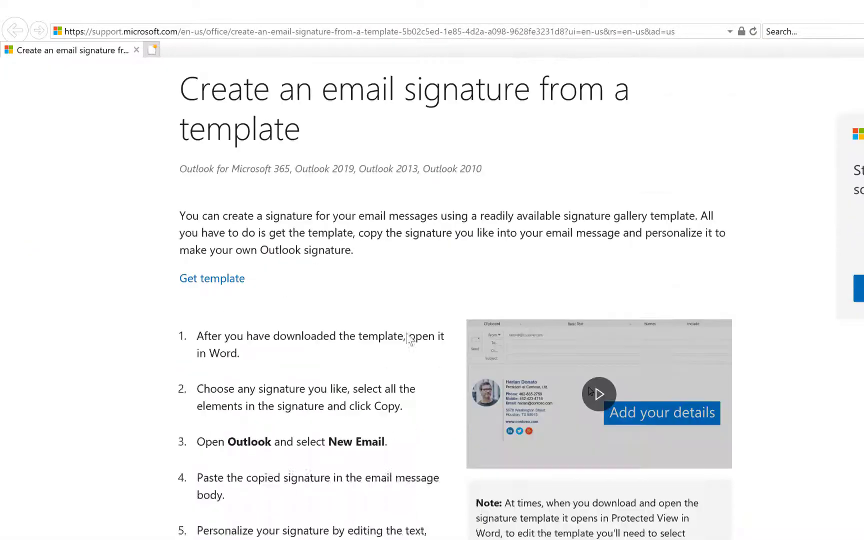
pyautogui.scroll(-5, 411, 336)
pyautogui.scroll(-4, 334, 298)
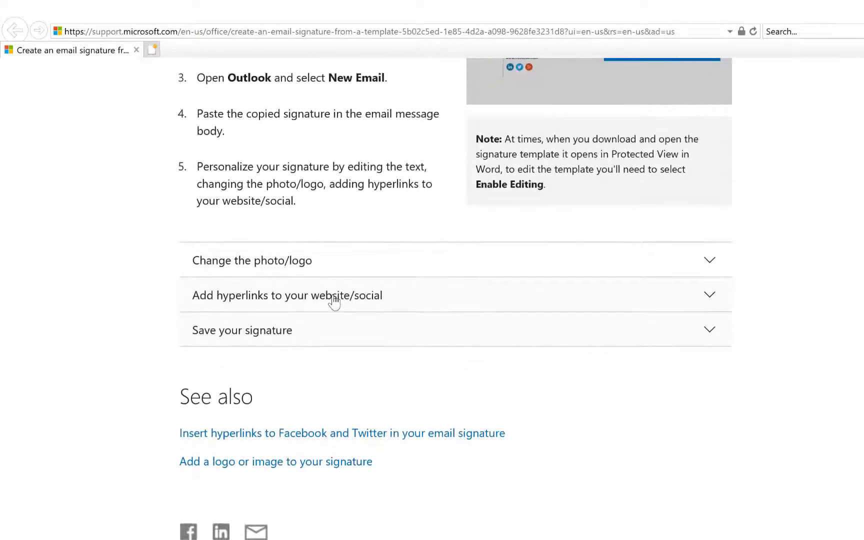
pyautogui.scroll(7, 337, 303)
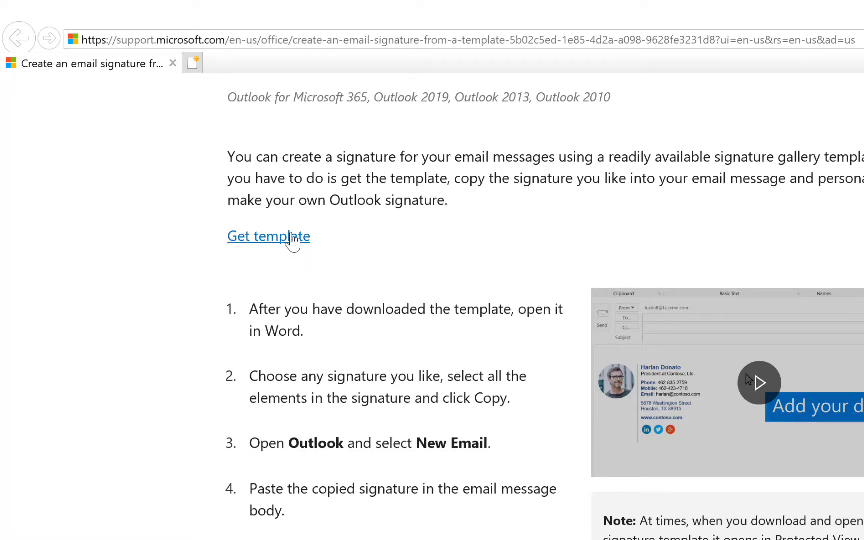
# Download the Email signature gallery template and open it in Word
pyautogui.click(292, 237)
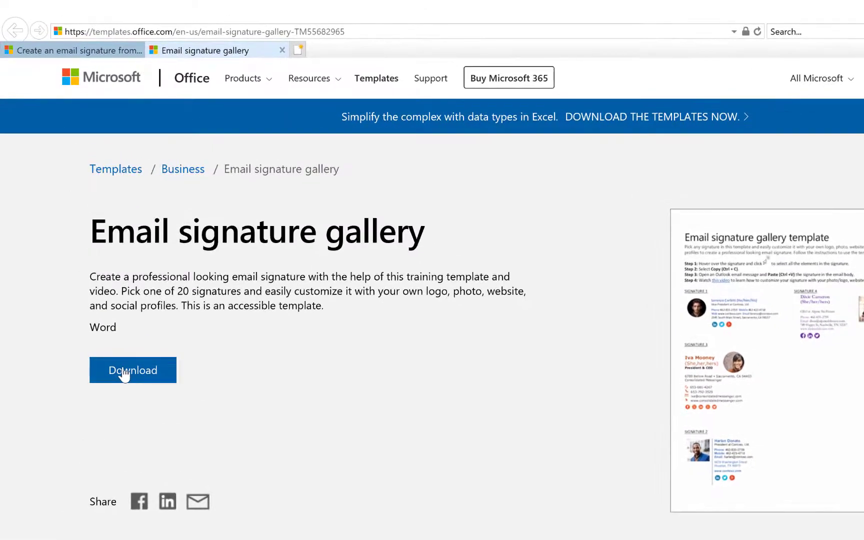
pyautogui.click(125, 373)
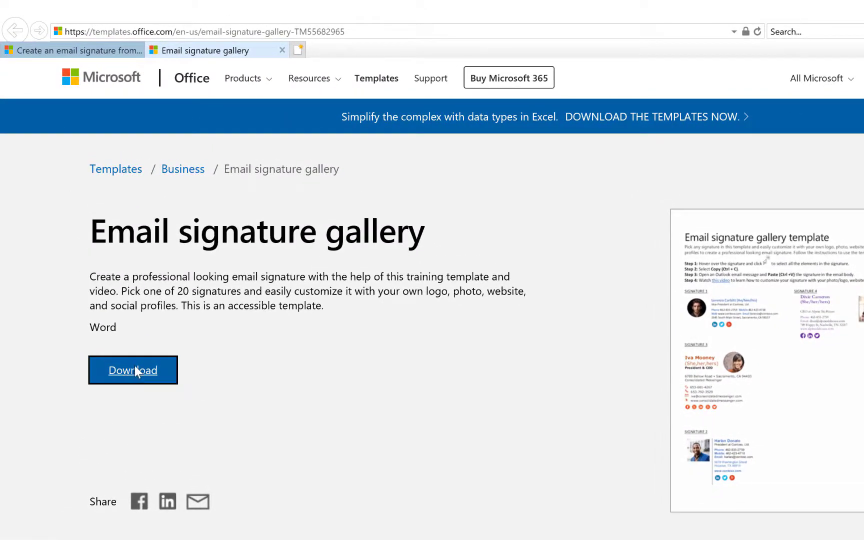
pyautogui.click(460, 316)
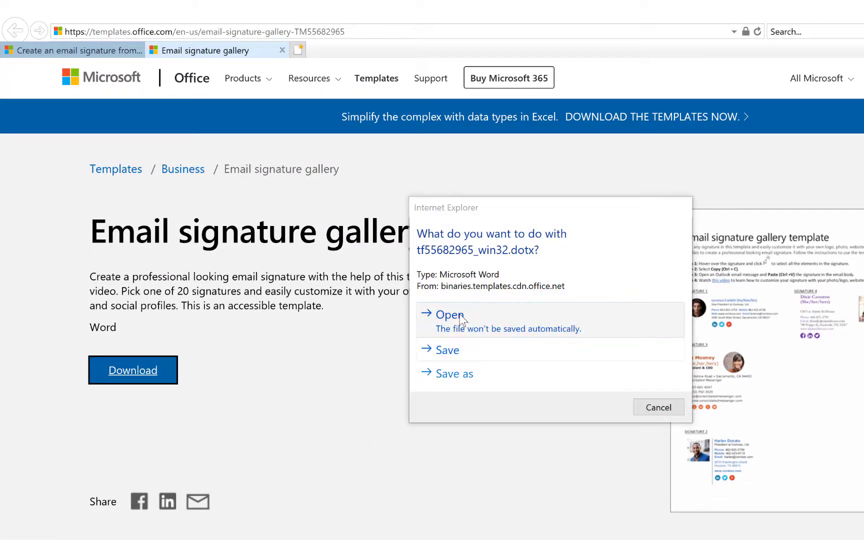
pyautogui.click(628, 408)
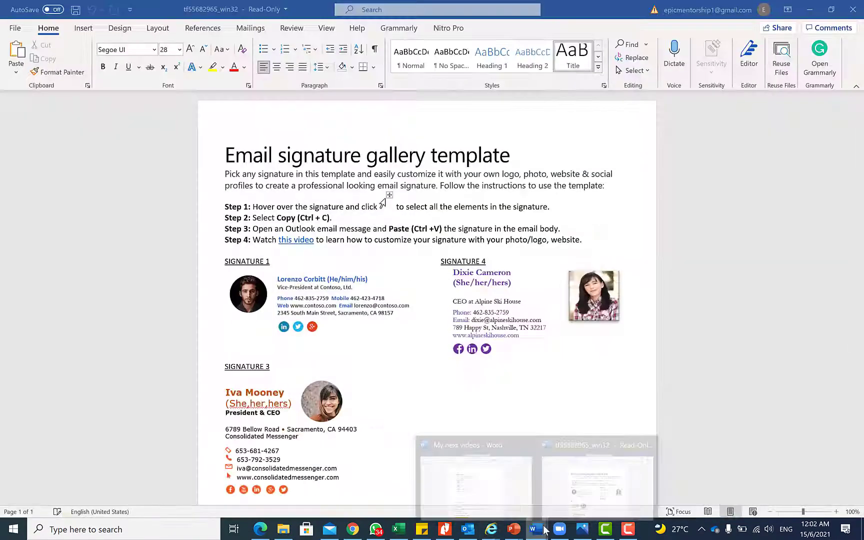
pyautogui.moveTo(536, 529)
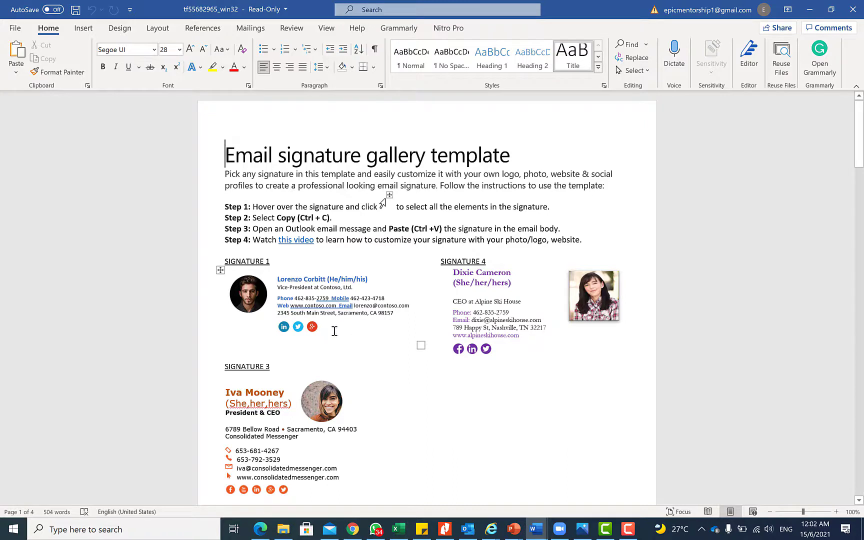
# Look over the template's sample signatures and move into the Signature 2 table
pyautogui.moveTo(335, 331)
pyautogui.mouseDown()
pyautogui.moveTo(284, 269)
pyautogui.moveTo(354, 348)
pyautogui.mouseUp()
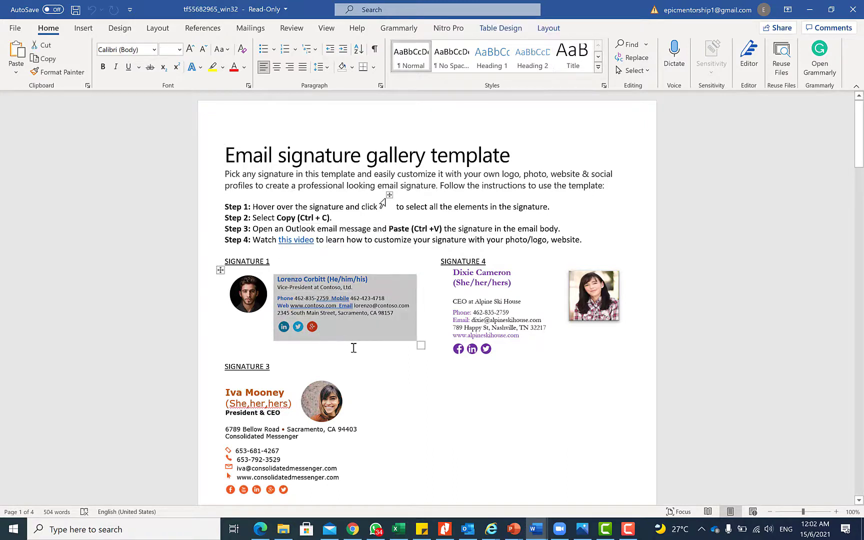
pyautogui.moveTo(505, 358)
pyautogui.mouseDown()
pyautogui.moveTo(500, 315)
pyautogui.moveTo(465, 276)
pyautogui.mouseUp()
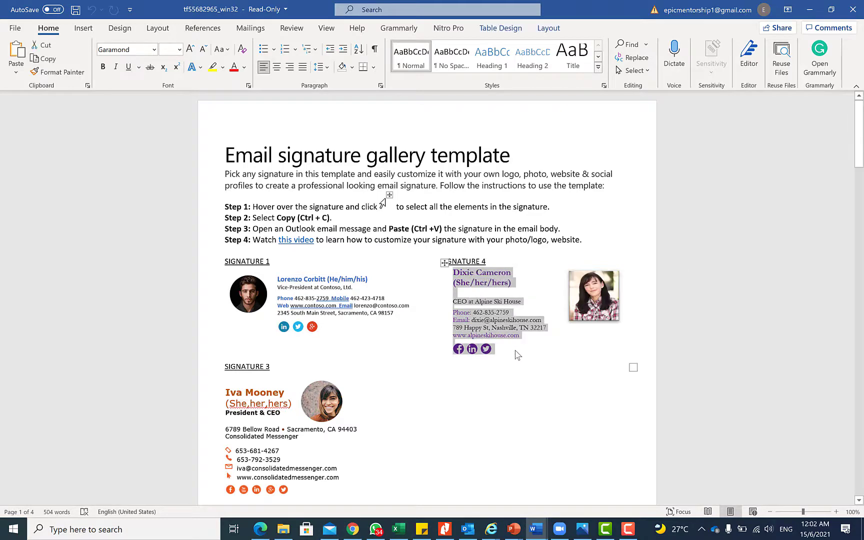
pyautogui.click(410, 297)
pyautogui.scroll(-3, 413, 299)
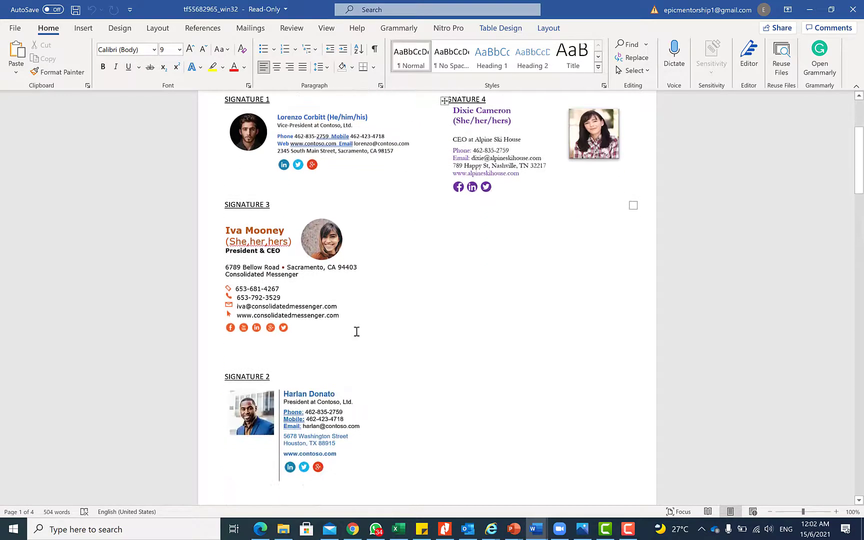
pyautogui.scroll(-2, 357, 331)
pyautogui.click(353, 384)
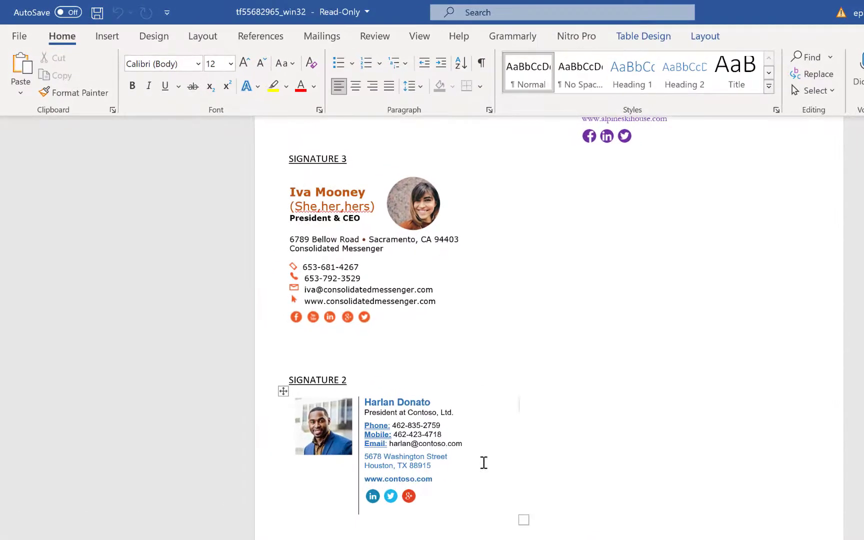
# Replace Signature 2's photo with the passport picture from the Desktop
pyautogui.click(329, 425)
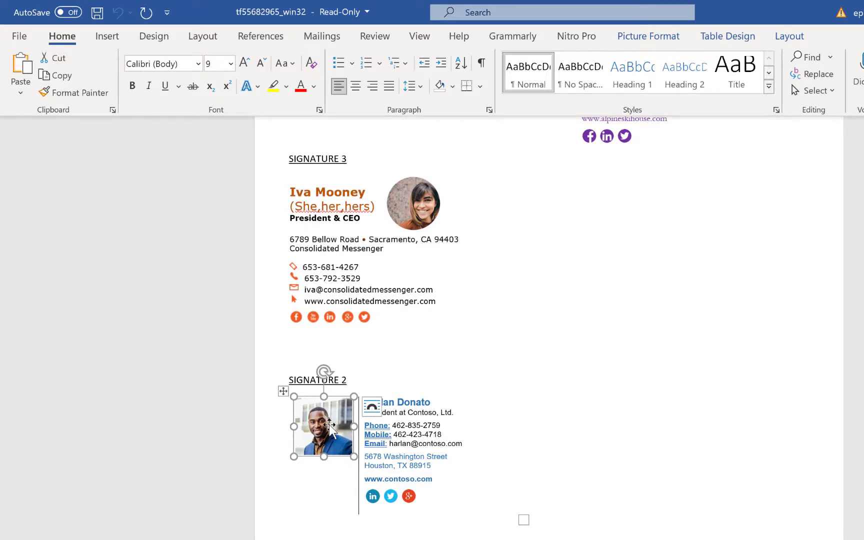
pyautogui.rightClick(330, 426)
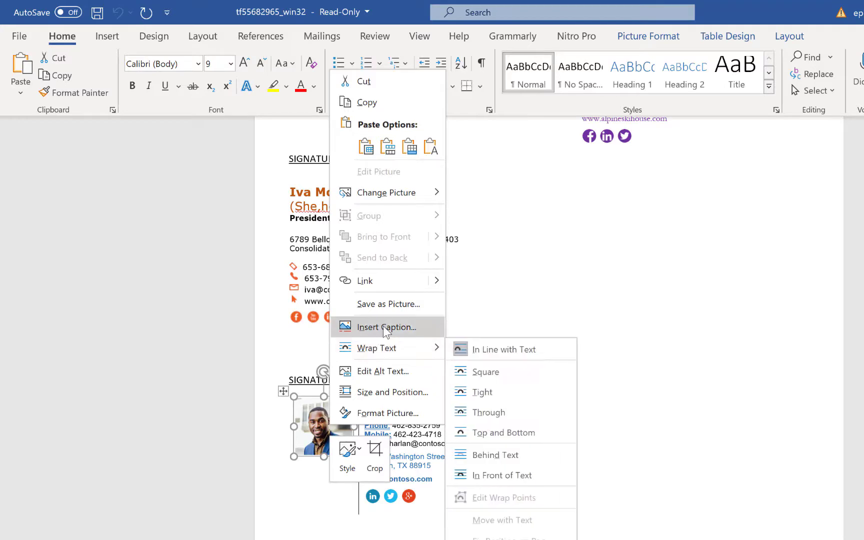
pyautogui.moveTo(398, 200)
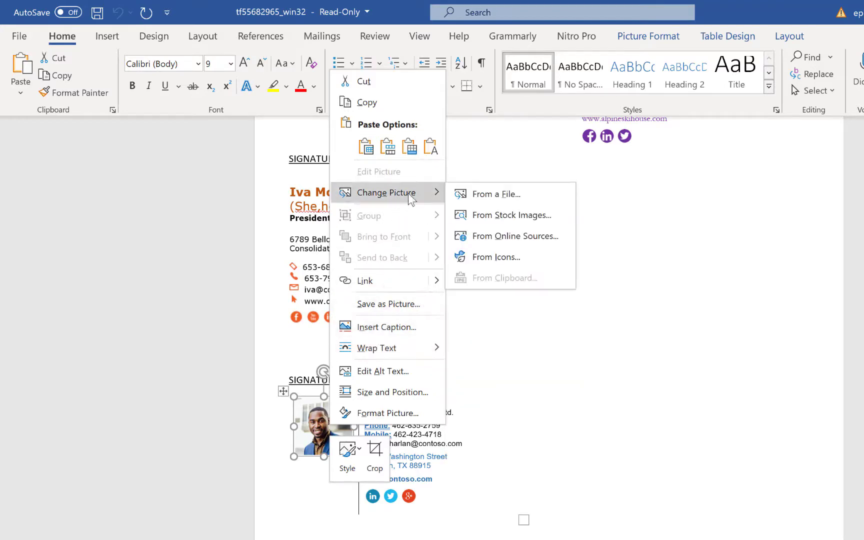
pyautogui.click(484, 195)
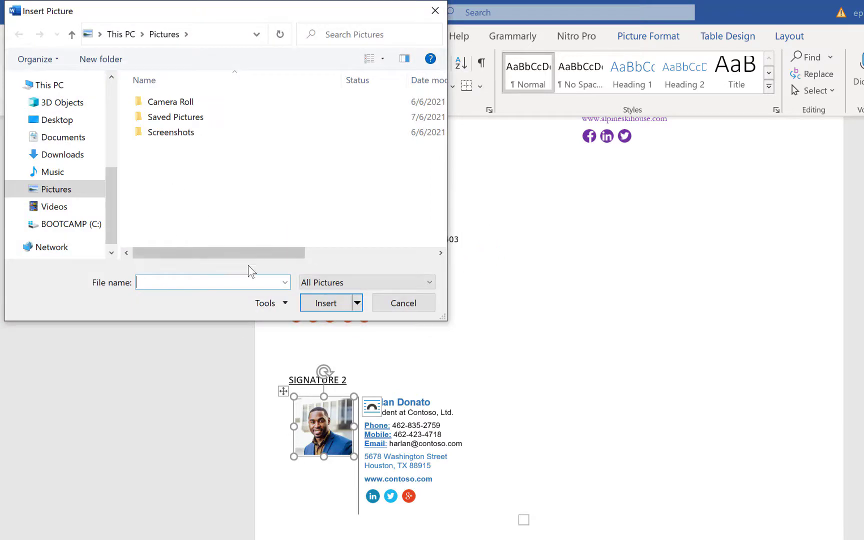
pyautogui.click(86, 120)
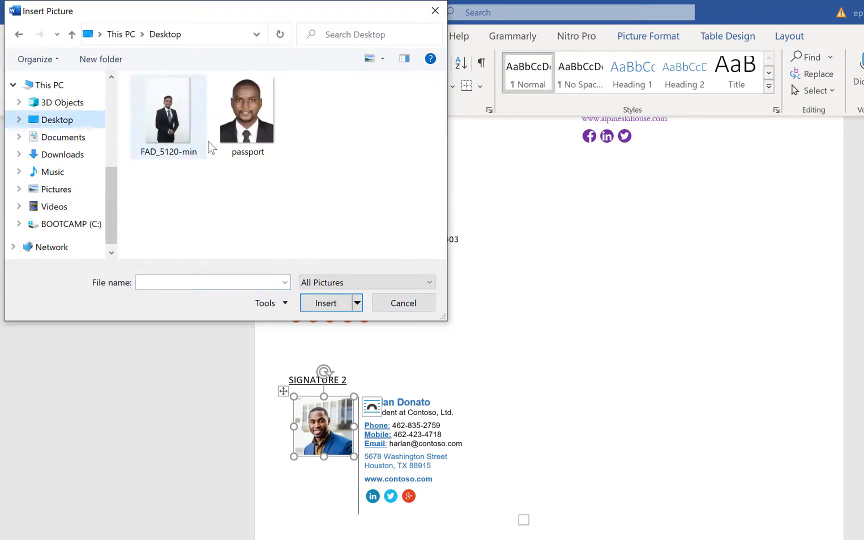
pyautogui.click(253, 125)
pyautogui.click(326, 304)
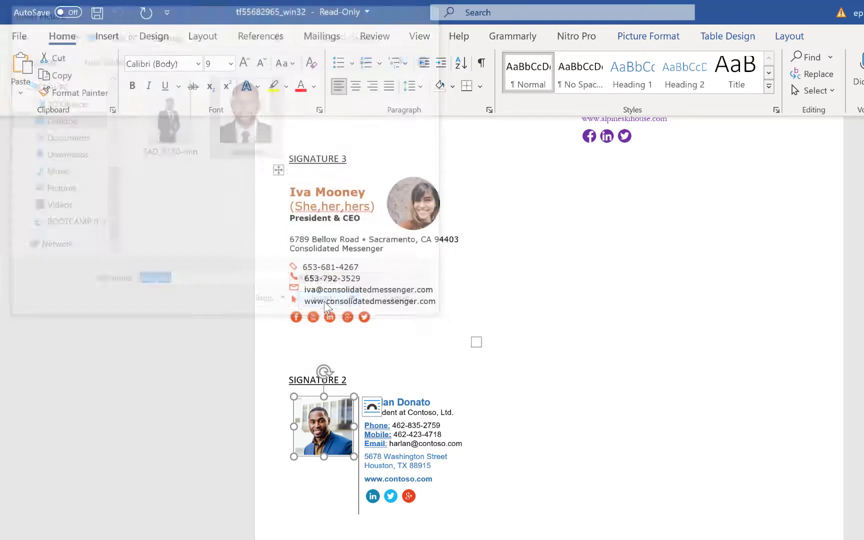
# Retype Signature 2 with the person's name, Department of Civil Engineering, Ahmadu Bello University, Zaria, Nigeria
pyautogui.click(584, 484)
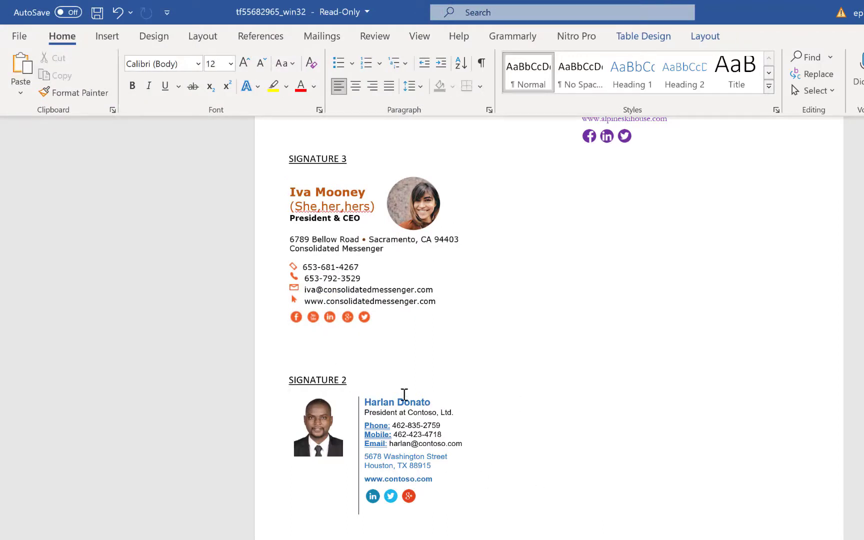
pyautogui.click(386, 395)
pyautogui.click(389, 404)
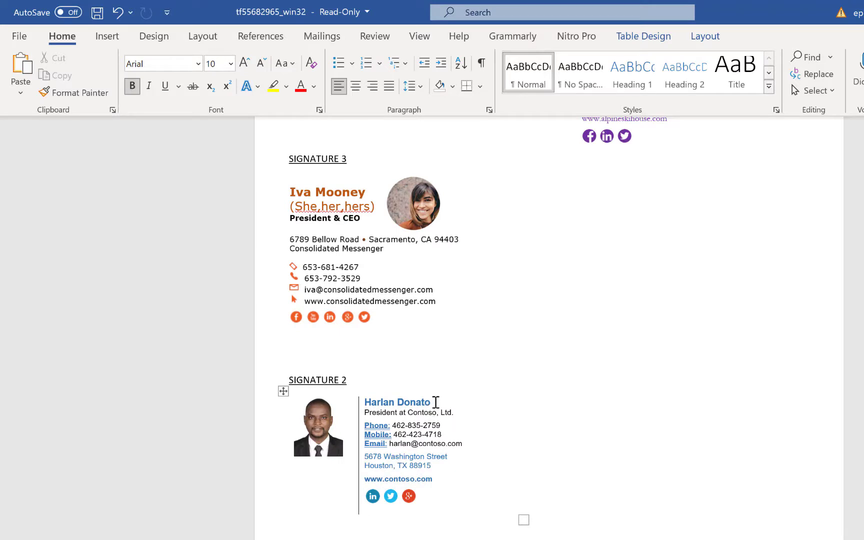
pyautogui.press('Home')
pyautogui.hotkey('shift', 'End')
pyautogui.write('Dr. A. S. Abdurrasheed')
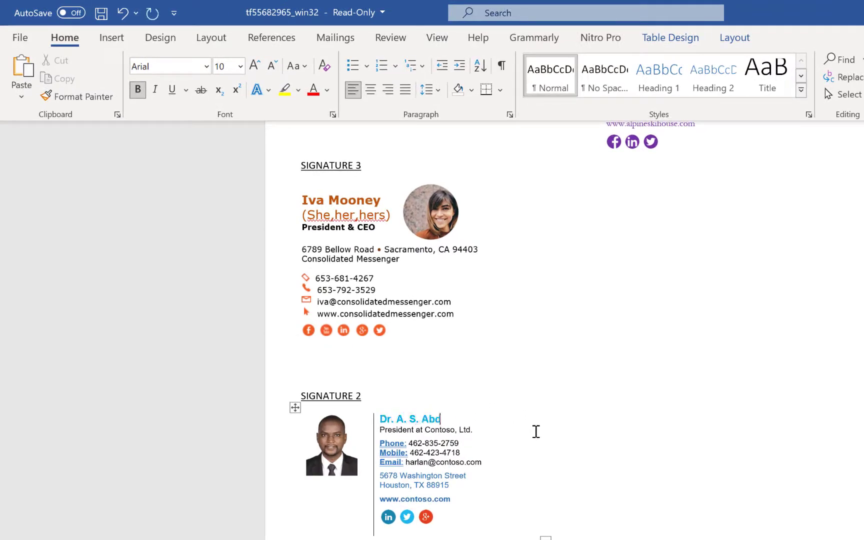
pyautogui.press('Down')
pyautogui.press('BackSpace')
pyautogui.press('BackSpace')
pyautogui.press('BackSpace')
pyautogui.press('BackSpace')
pyautogui.press('BackSpace')
pyautogui.press('BackSpace')
pyautogui.press('BackSpace')
pyautogui.press('BackSpace')
pyautogui.press('BackSpace')
pyautogui.press('BackSpace')
pyautogui.press('BackSpace')
pyautogui.press('BackSpace')
pyautogui.press('BackSpace')
pyautogui.press('BackSpace')
pyautogui.press('BackSpace')
pyautogui.press('BackSpace')
pyautogui.press('BackSpace')
pyautogui.press('BackSpace')
pyautogui.press('BackSpace')
pyautogui.press('BackSpace')
pyautogui.write('Department of Civil Engineering')
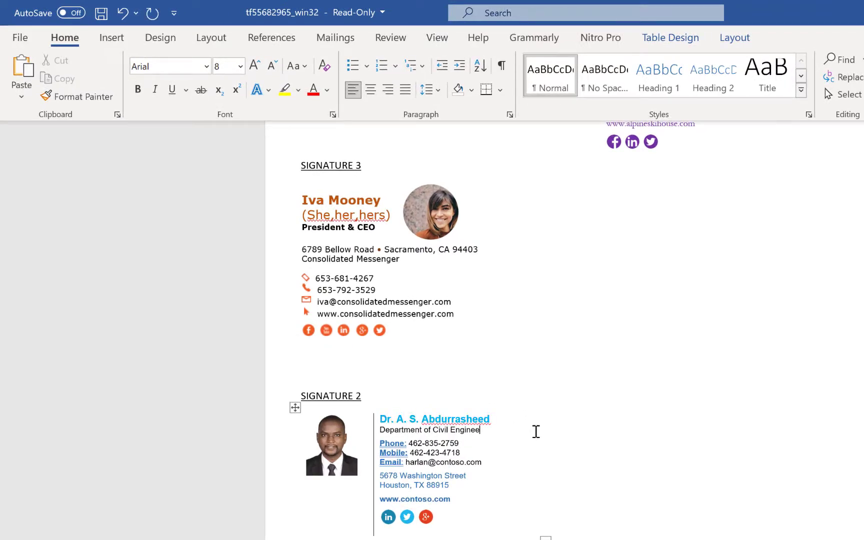
pyautogui.press('Return')
pyautogui.write('Ahmadu Bello University, Zaria, Nigeria')
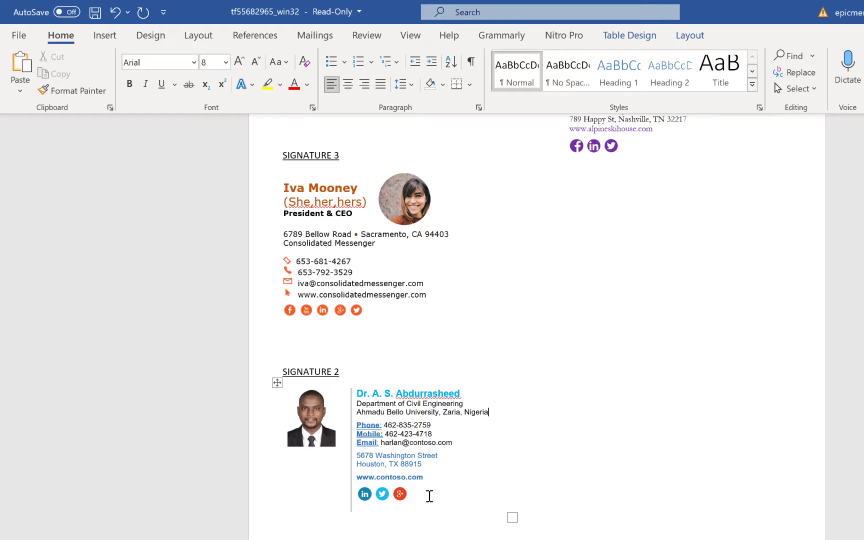
pyautogui.moveTo(431, 499)
pyautogui.mouseDown()
pyautogui.moveTo(369, 448)
pyautogui.moveTo(300, 409)
pyautogui.moveTo(352, 447)
pyautogui.mouseUp()
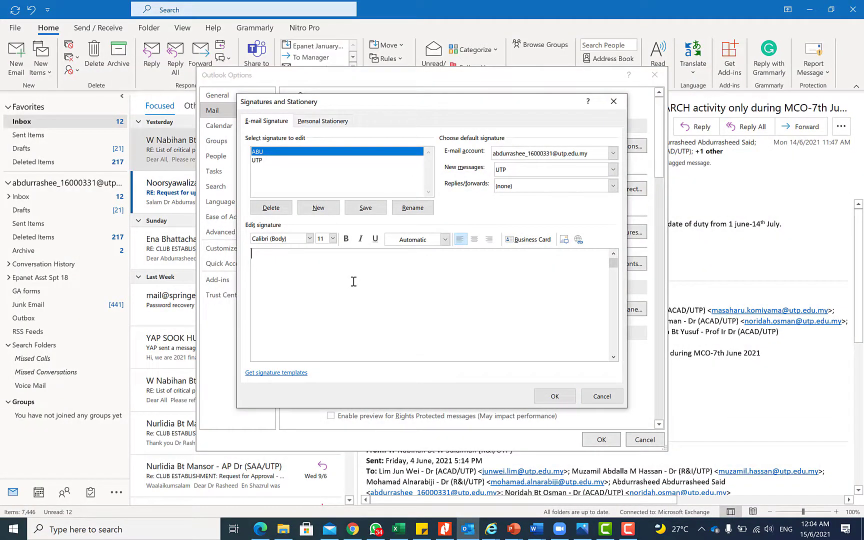
# Paste the edited Word signature block into the ABU signature and select its LinkedIn icon
pyautogui.hotkey('ctrl', 'v')
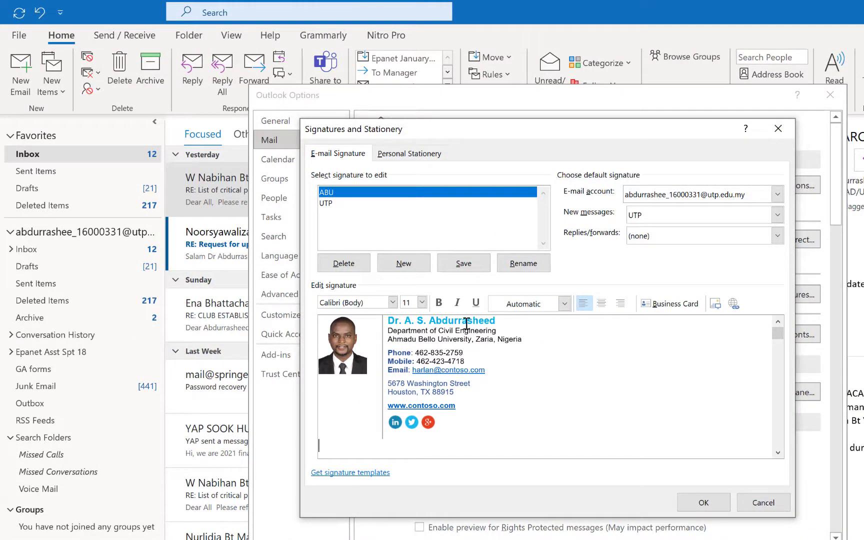
pyautogui.click(466, 323)
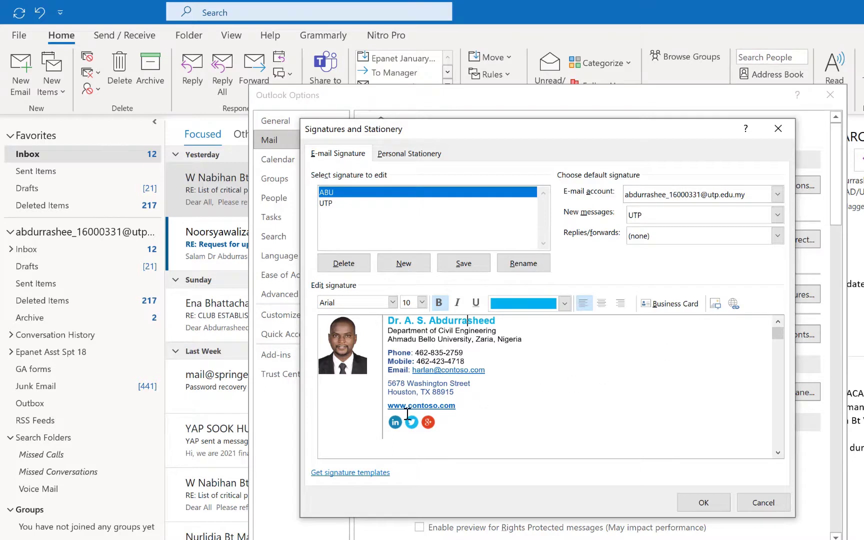
pyautogui.click(392, 425)
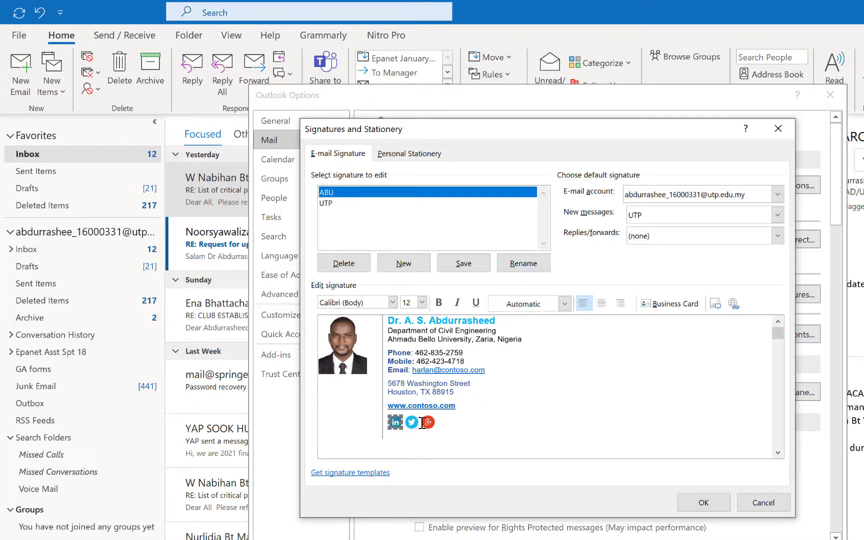
# Extend the LinkedIn icon's hyperlink address with 'ma'
pyautogui.rightClick(397, 425)
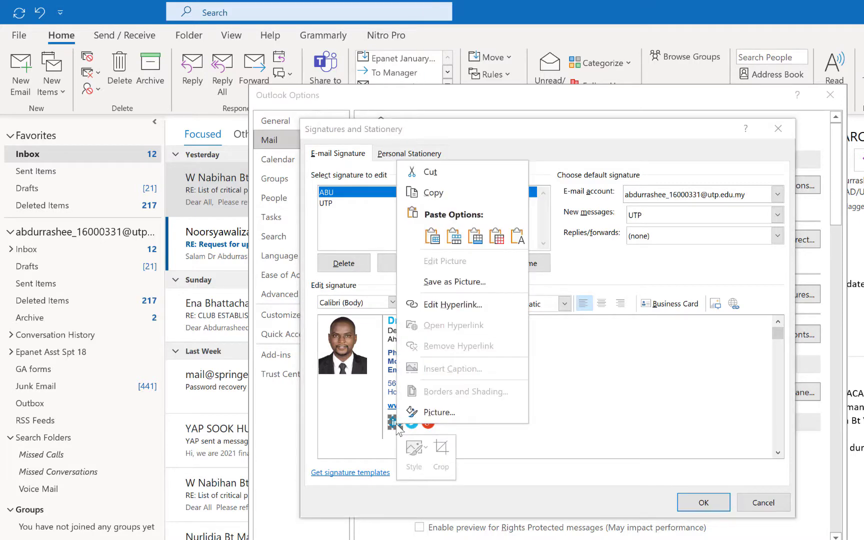
pyautogui.click(442, 307)
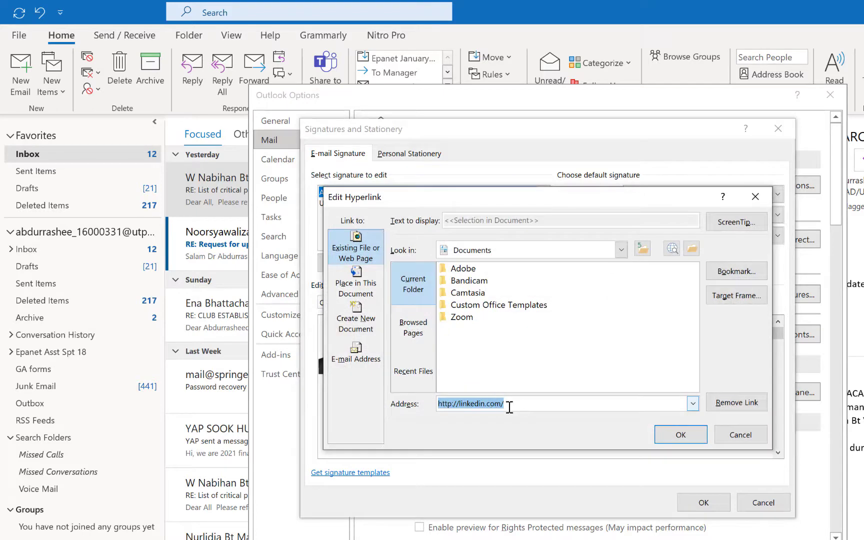
pyautogui.click(525, 405)
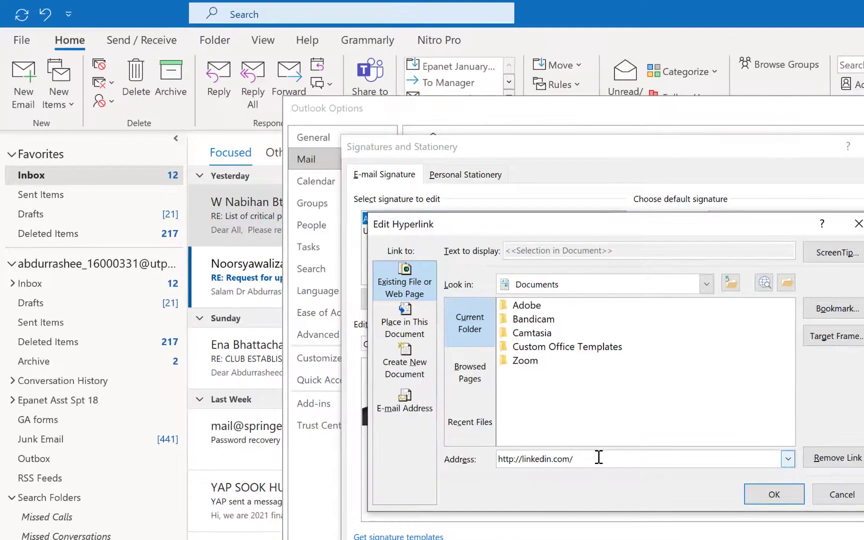
pyautogui.write('maikudi')
pyautogui.click(775, 494)
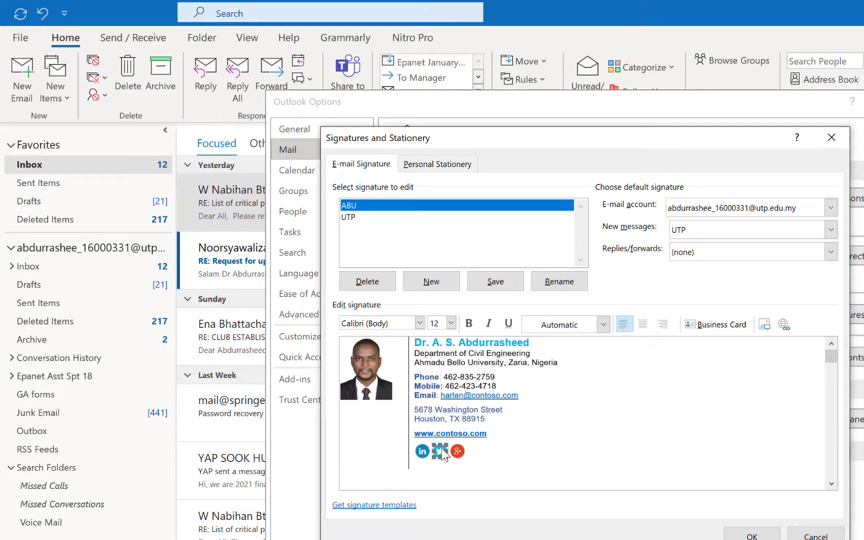
# Append the profile name to the Twitter icon's link, then confirm the signature and options dialogs
pyautogui.rightClick(441, 449)
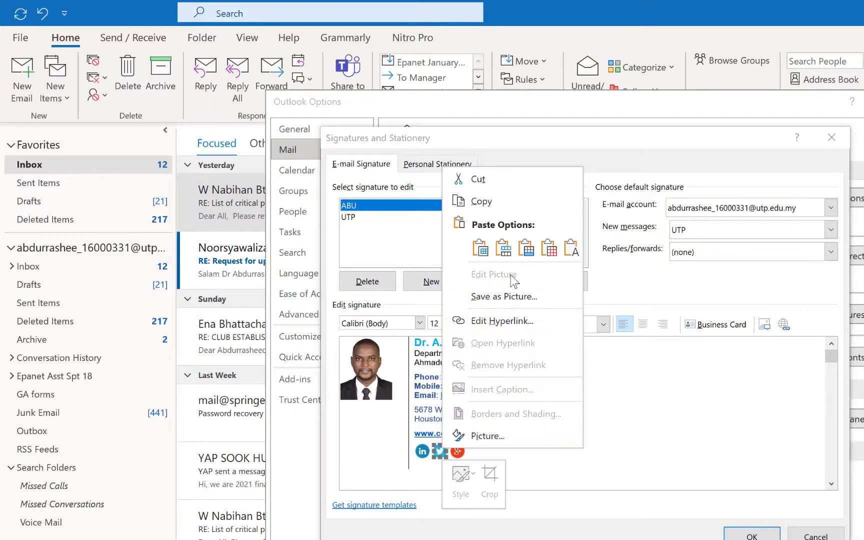
pyautogui.click(510, 321)
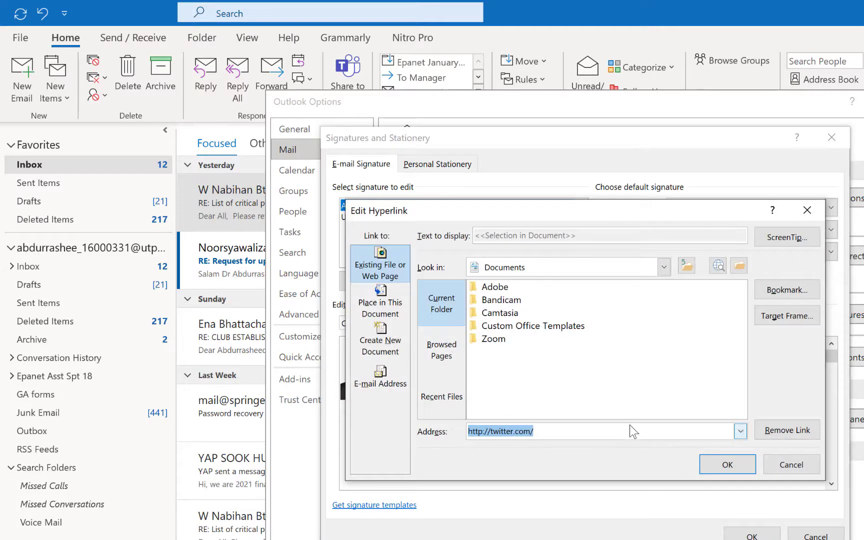
pyautogui.click(634, 432)
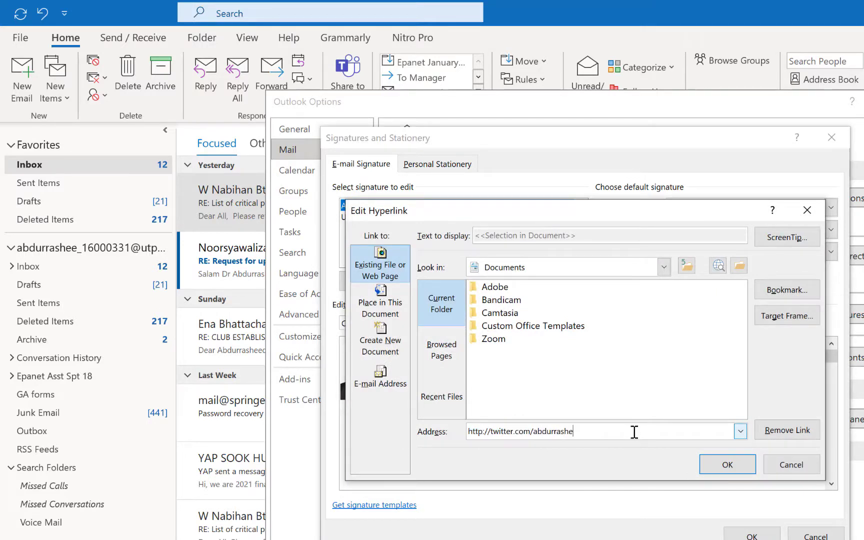
pyautogui.write('abdurrasheed')
pyautogui.click(740, 465)
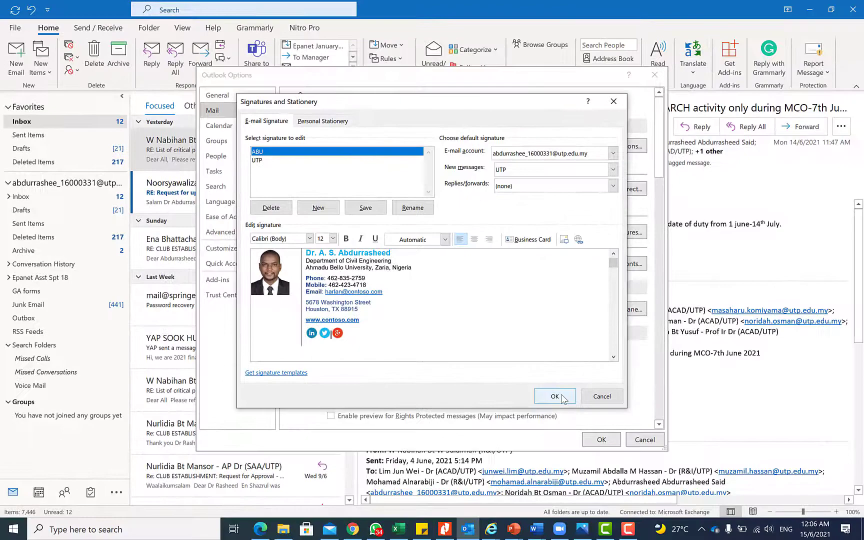
pyautogui.click(559, 395)
pyautogui.click(595, 438)
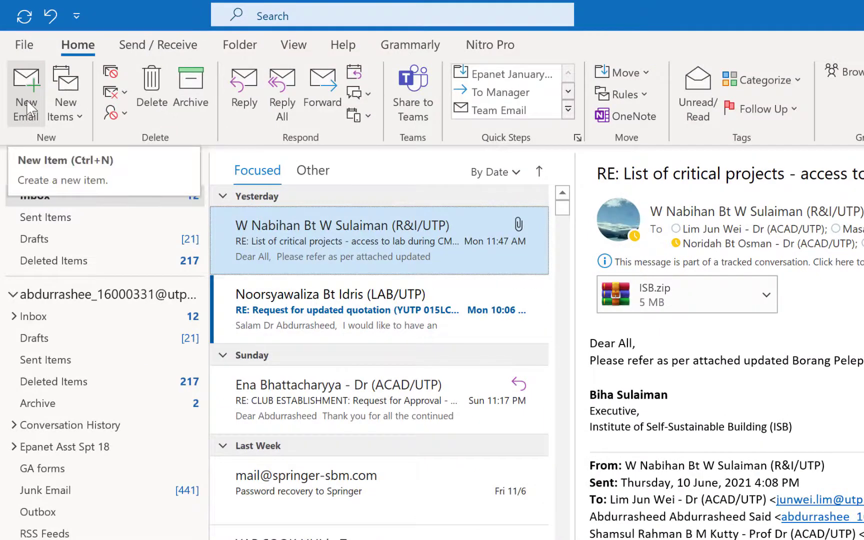
# Start a new email and insert the ABU signature
pyautogui.click(26, 107)
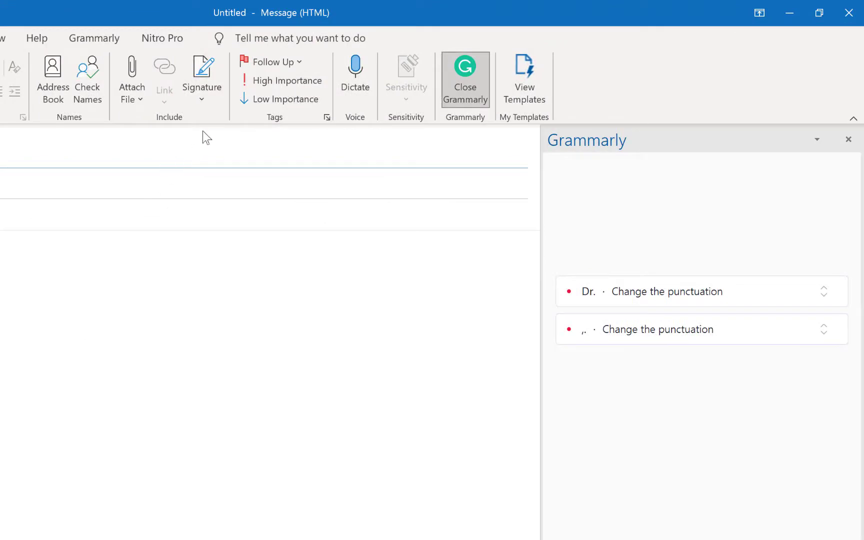
pyautogui.click(202, 99)
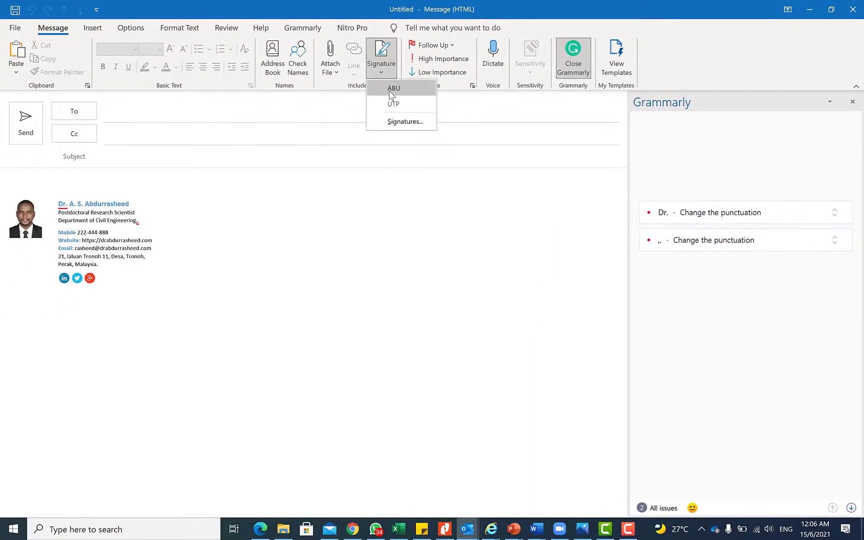
pyautogui.click(391, 94)
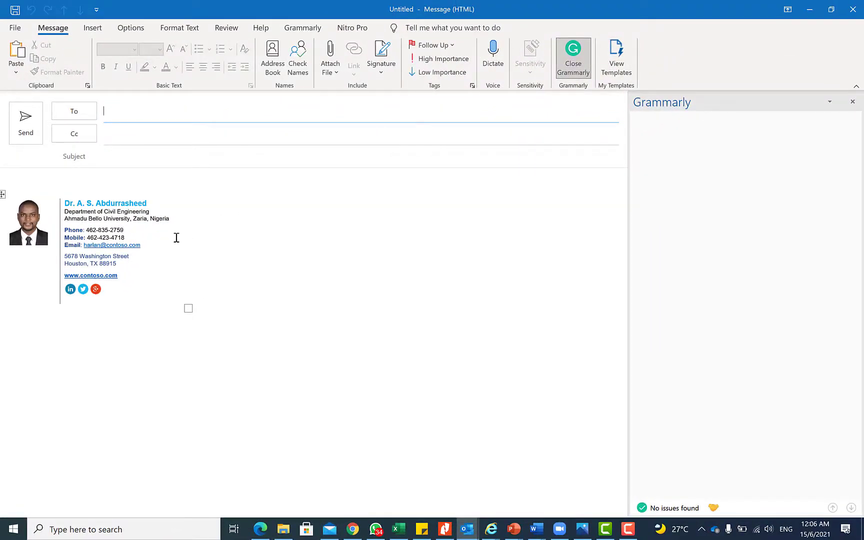
# Type a greeting to the recipient and 'Find below our committee list:' above the signature
pyautogui.click(149, 183)
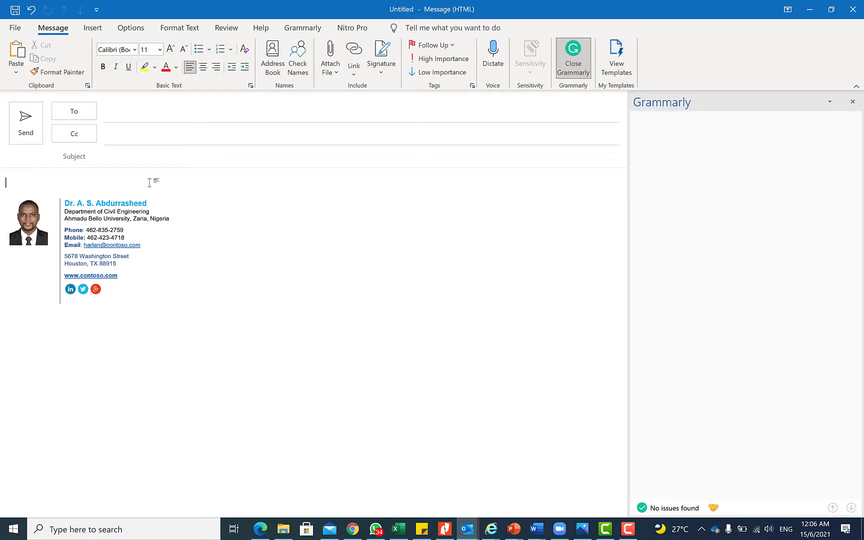
pyautogui.write('Dear Ghali,')
pyautogui.press('Return')
pyautogui.press('Return')
pyautogui.write('Find below our com')
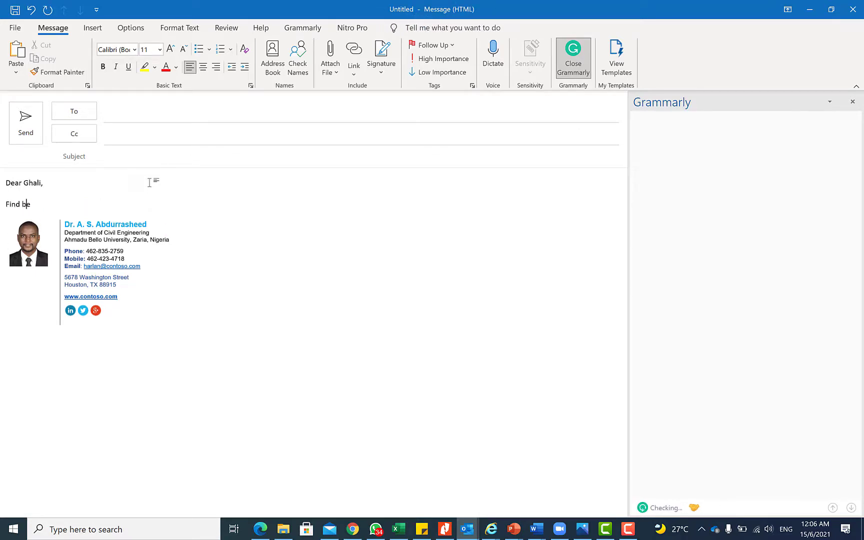
pyautogui.write('mittee list:')
pyautogui.press('Return')
pyautogui.press('Return')
pyautogui.write('....')
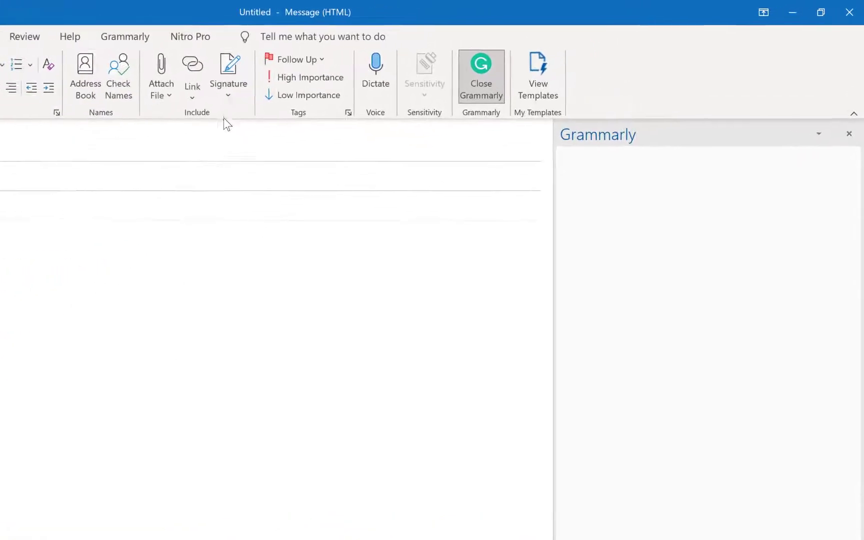
# Review the UTP and ABU signatures in Signatures and Stationery, close it, and return to Word
pyautogui.click(223, 104)
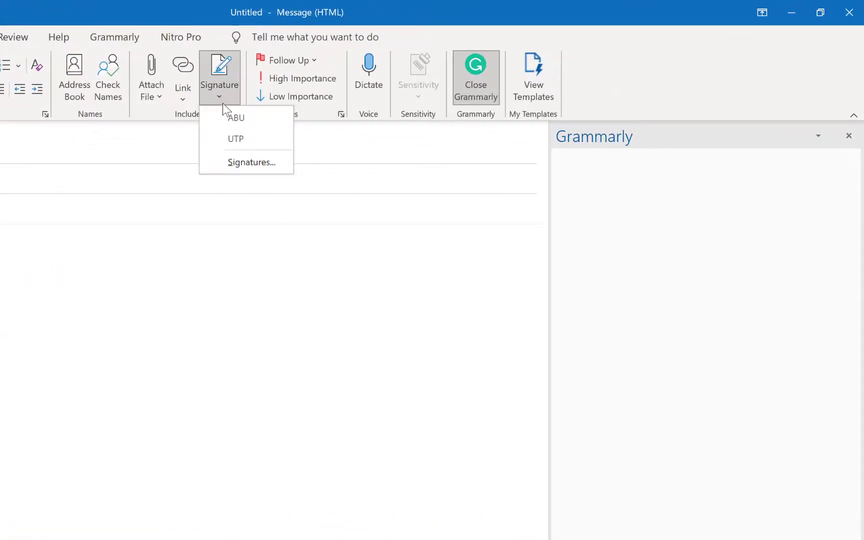
pyautogui.click(246, 166)
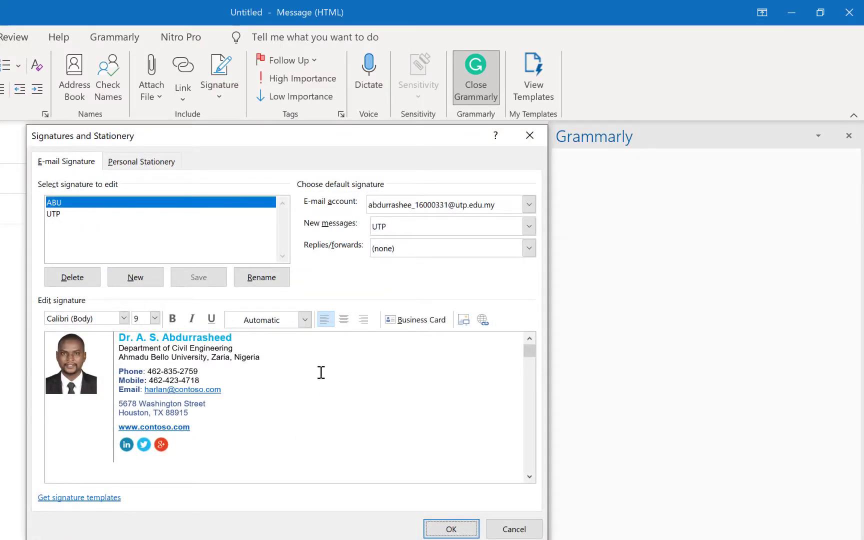
pyautogui.click(63, 215)
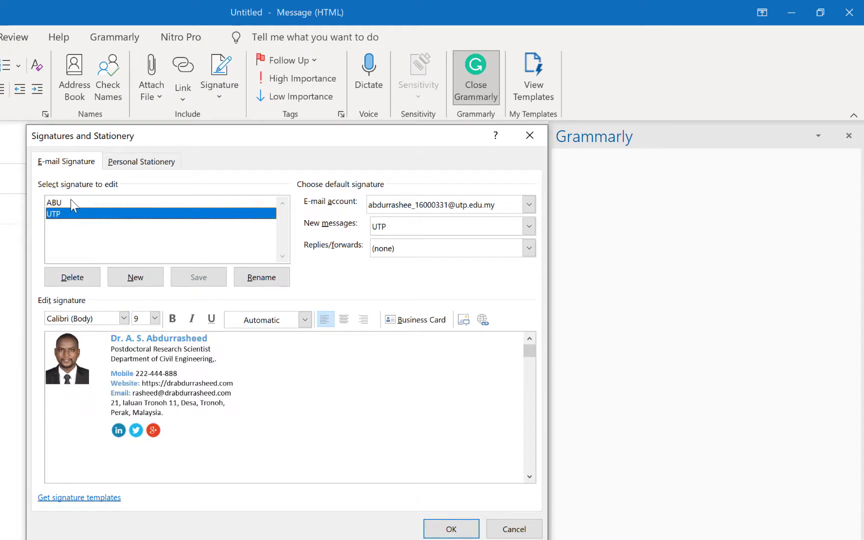
pyautogui.click(70, 200)
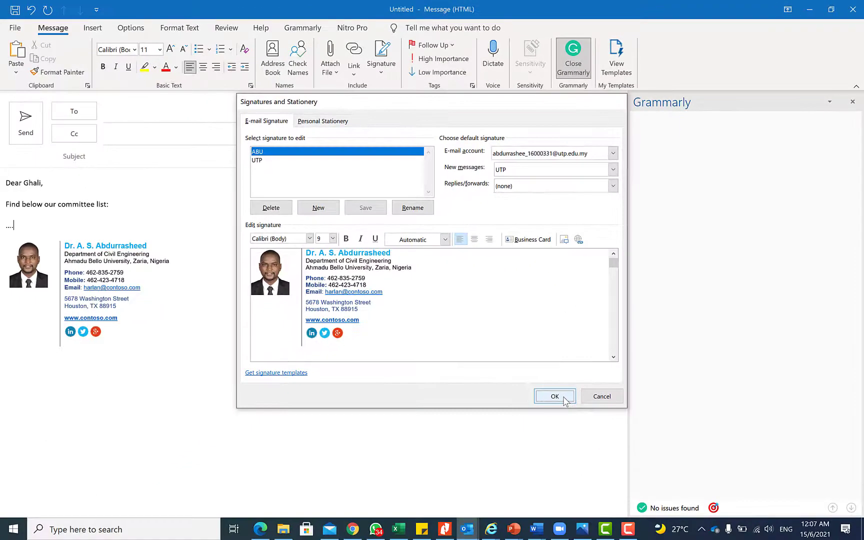
pyautogui.click(457, 522)
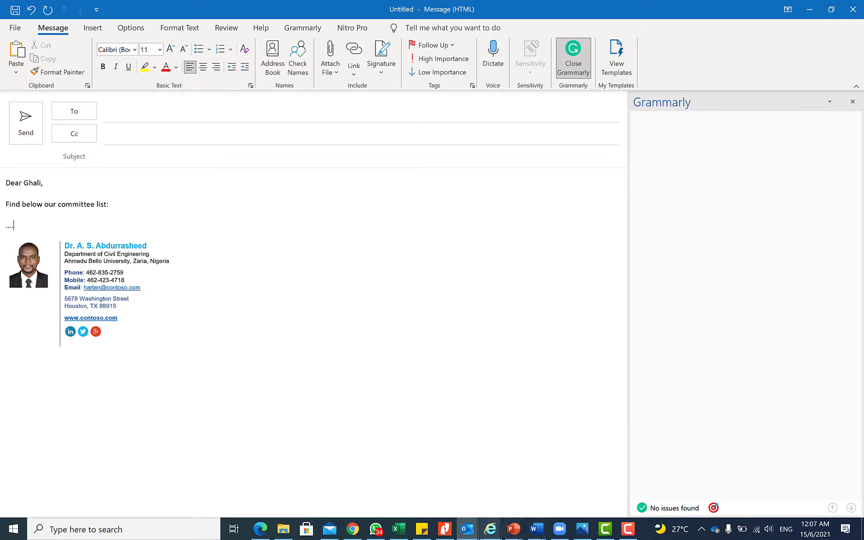
pyautogui.moveTo(541, 531)
pyautogui.click(567, 498)
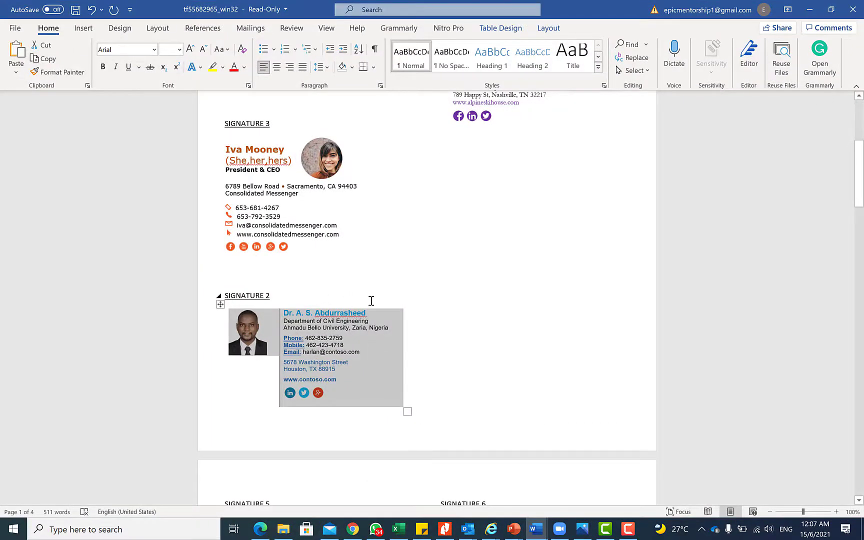
# Scroll through the Word signature templates, then switch back to the Outlook inbox
pyautogui.scroll(-10, 371, 301)
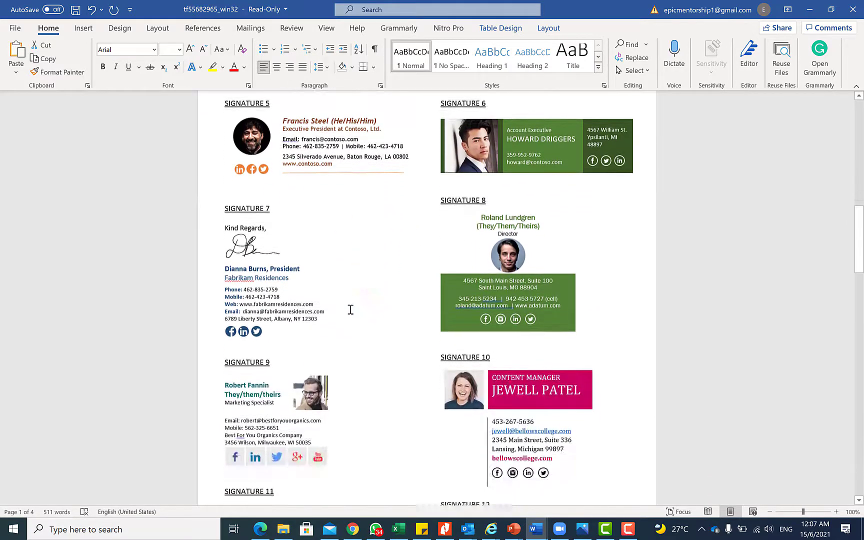
pyautogui.scroll(-2, 350, 310)
pyautogui.scroll(-8, 273, 188)
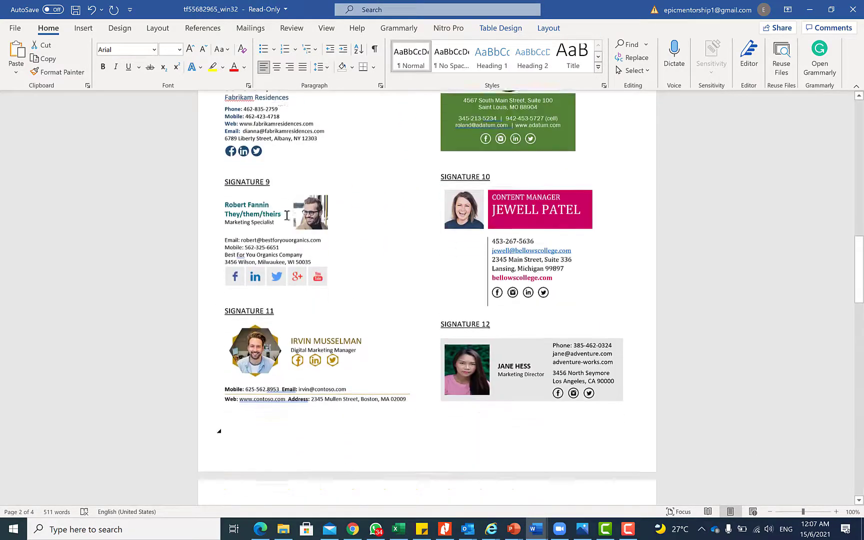
pyautogui.scroll(-12, 322, 268)
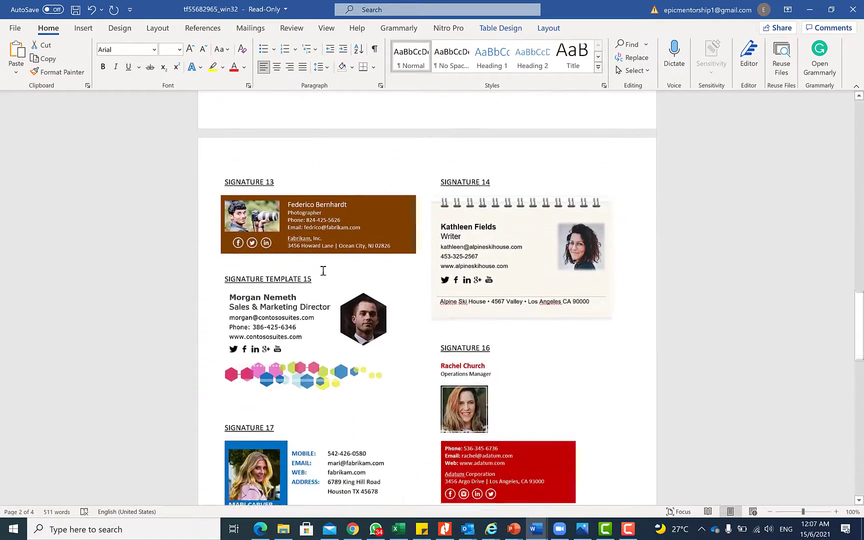
pyautogui.scroll(-6, 324, 271)
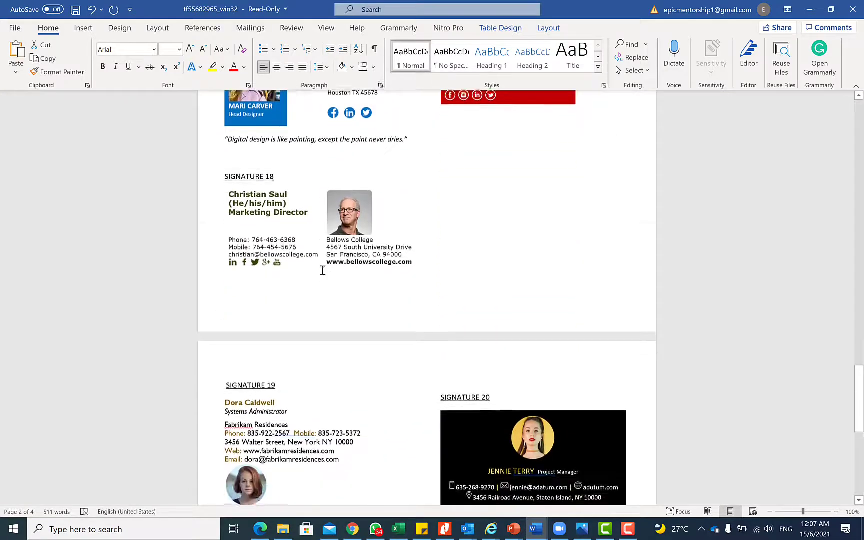
pyautogui.scroll(9, 340, 287)
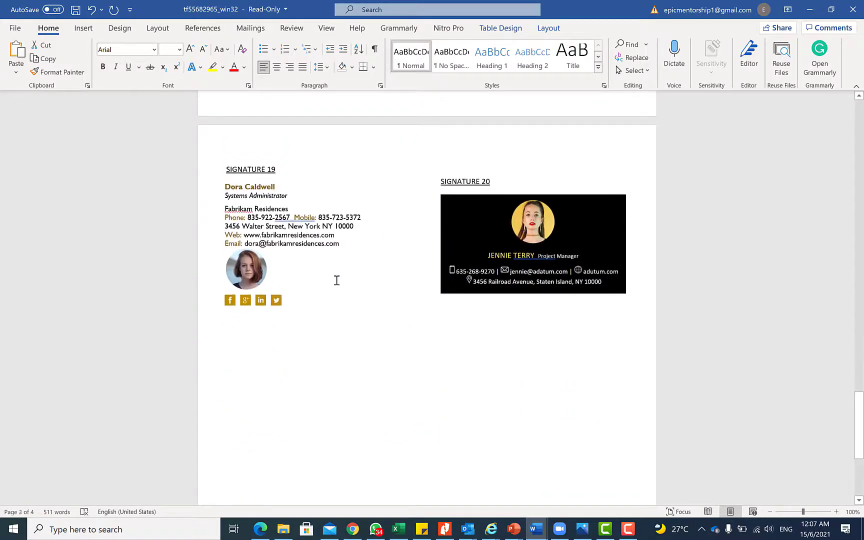
pyautogui.scroll(15, 334, 265)
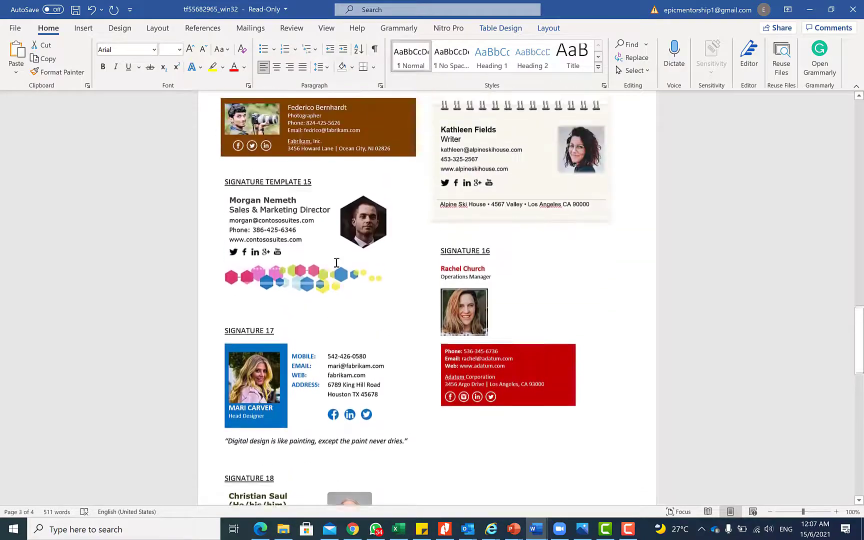
pyautogui.hotkey('alt', 'Tab')
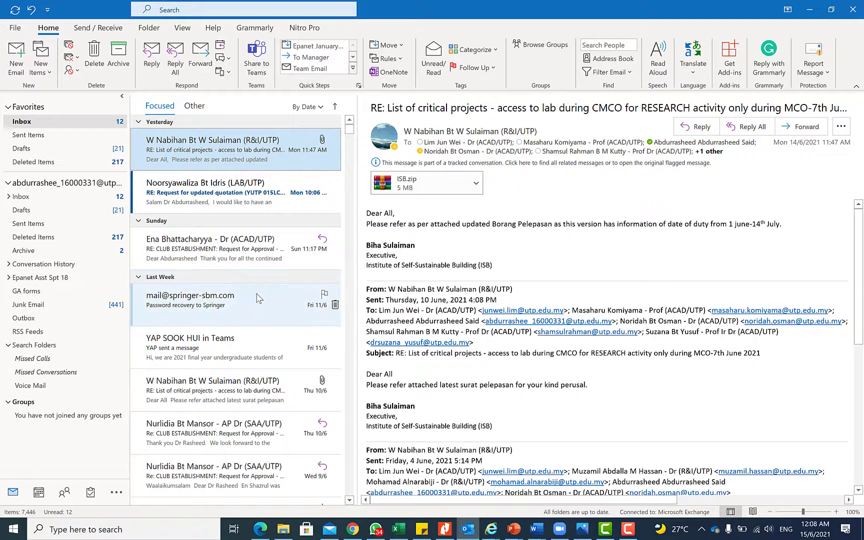
# From the File Info page, open Automatic Replies and select Send automatic replies
pyautogui.click(15, 27)
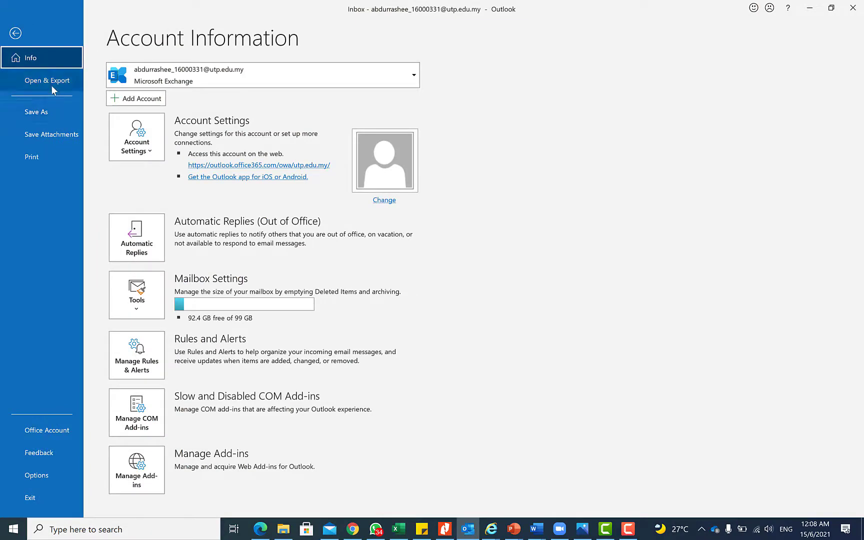
pyautogui.click(149, 243)
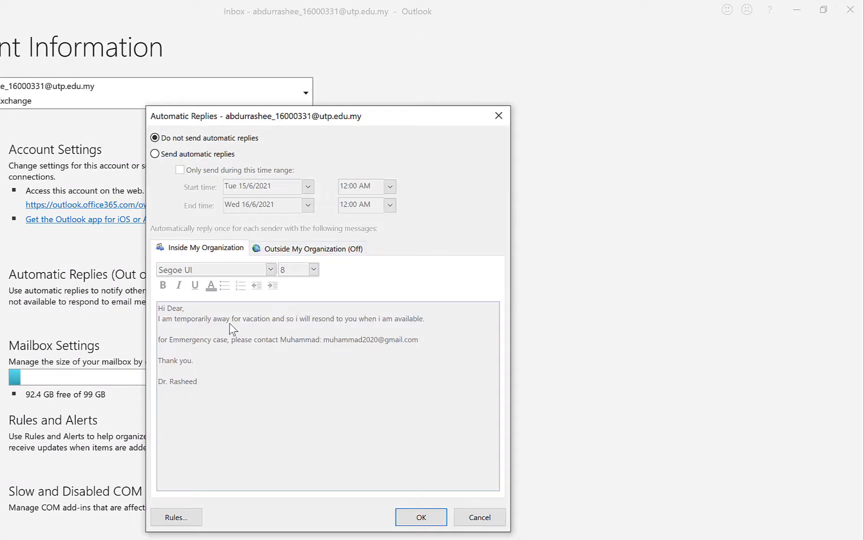
pyautogui.click(155, 153)
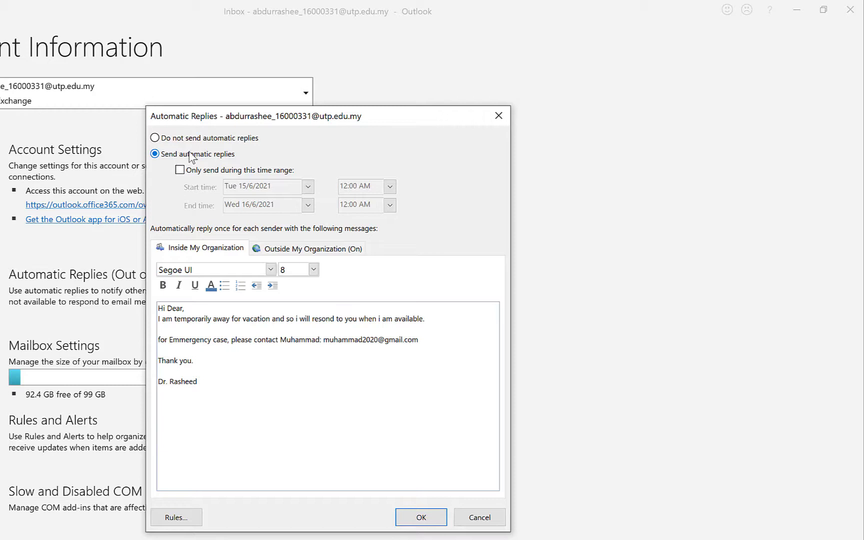
# Limit the replies to a time range from 23 June to 30 June 2021
pyautogui.click(180, 170)
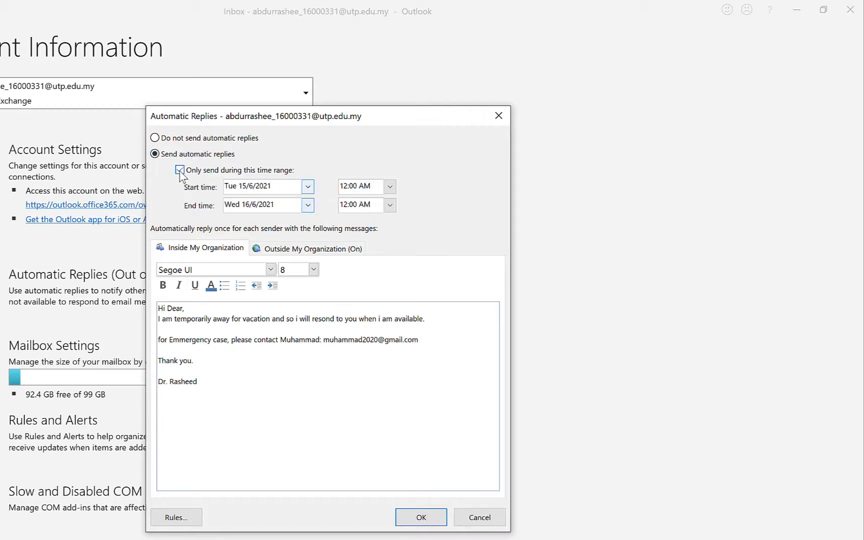
pyautogui.click(308, 186)
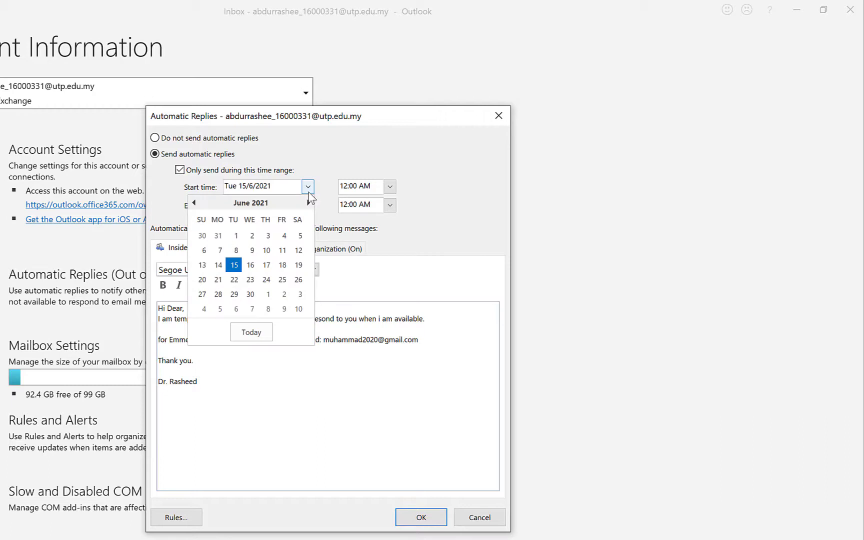
pyautogui.click(251, 280)
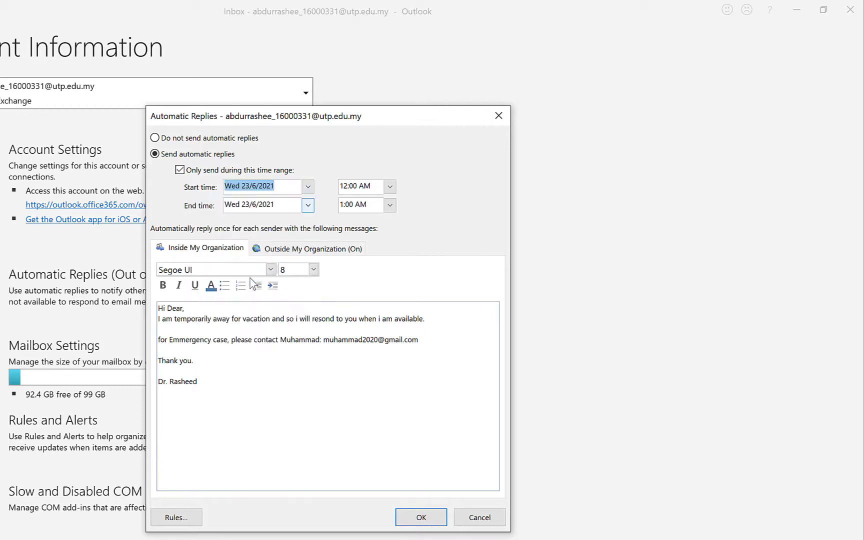
pyautogui.click(308, 206)
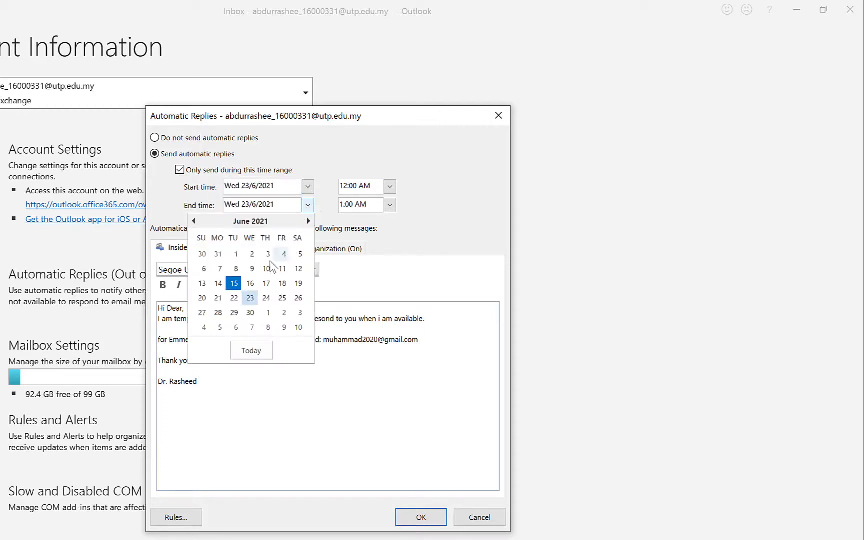
pyautogui.click(250, 313)
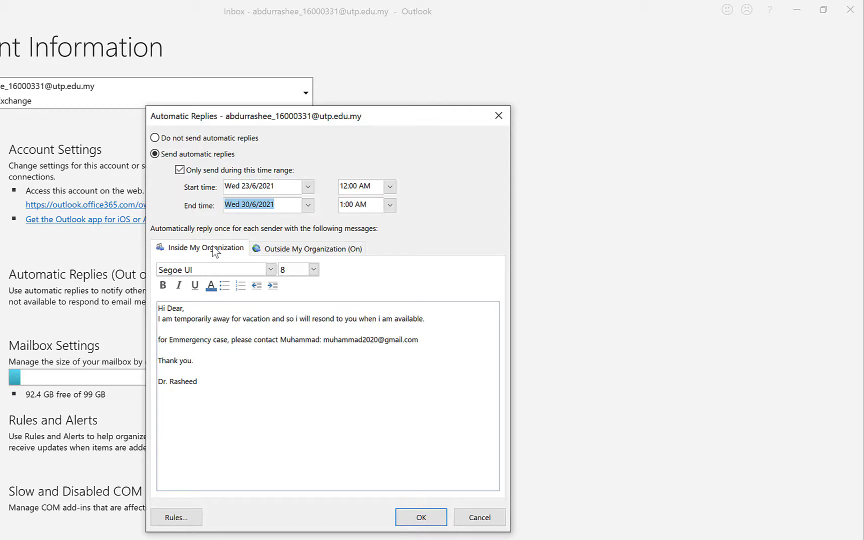
# Review the Inside and Outside My Organization reply messages, then confirm the settings with OK
pyautogui.click(297, 253)
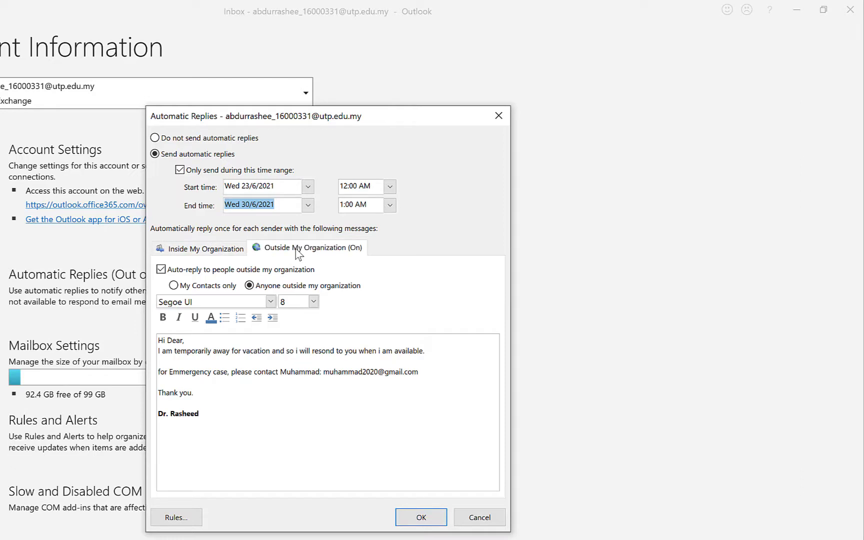
pyautogui.click(215, 249)
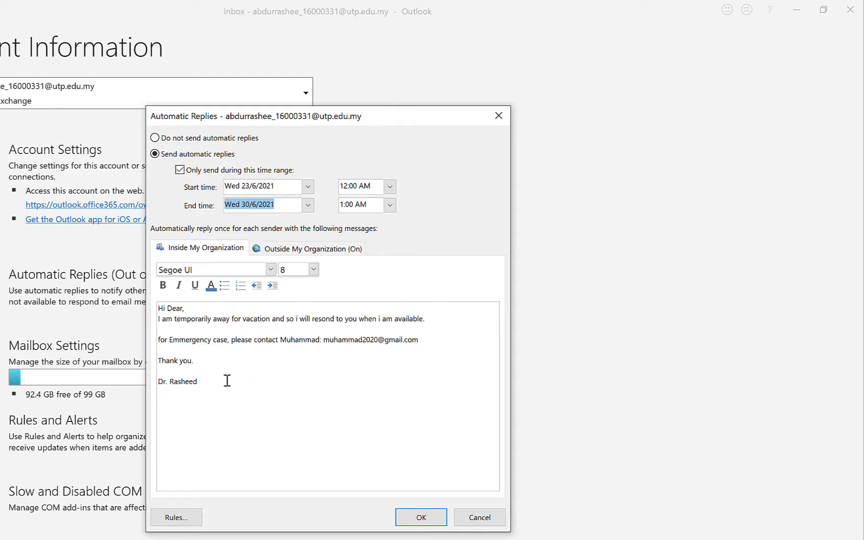
pyautogui.moveTo(226, 380); pyautogui.dragTo(178, 323)
pyautogui.click(174, 319)
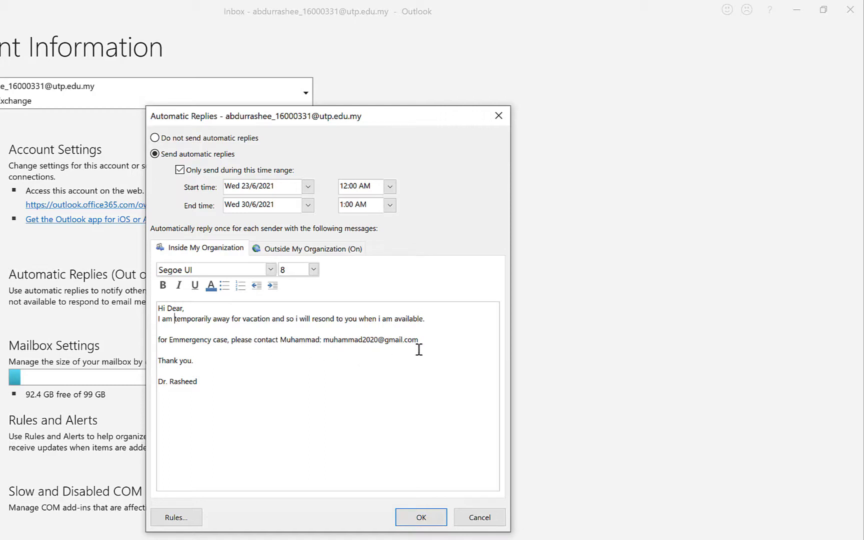
pyautogui.click(445, 352)
pyautogui.click(306, 250)
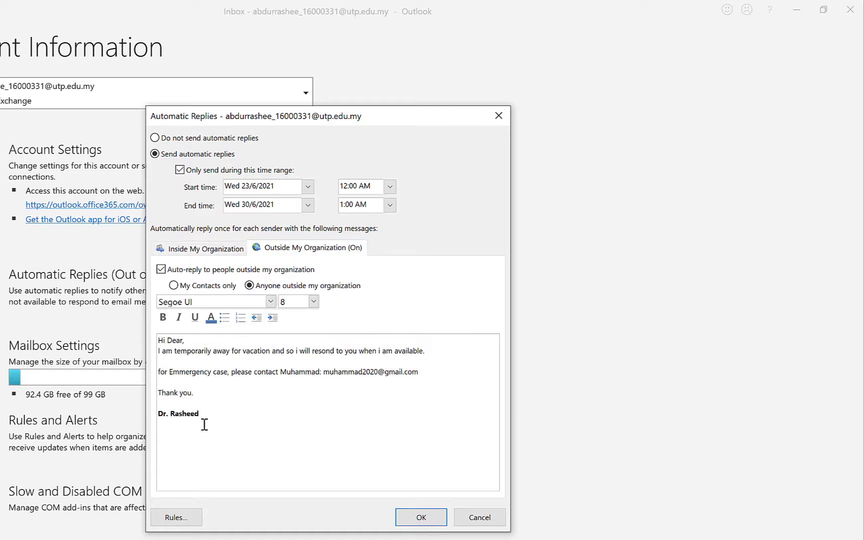
pyautogui.moveTo(201, 414); pyautogui.dragTo(152, 334)
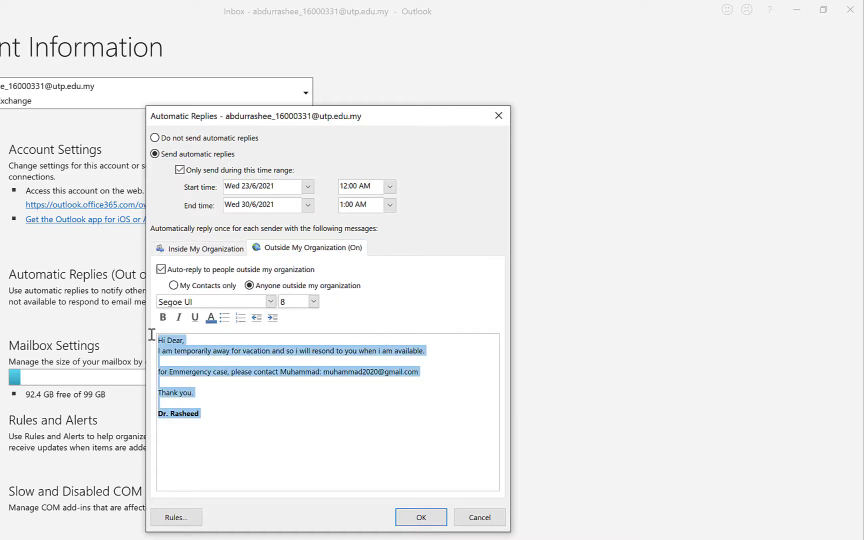
pyautogui.click(197, 402)
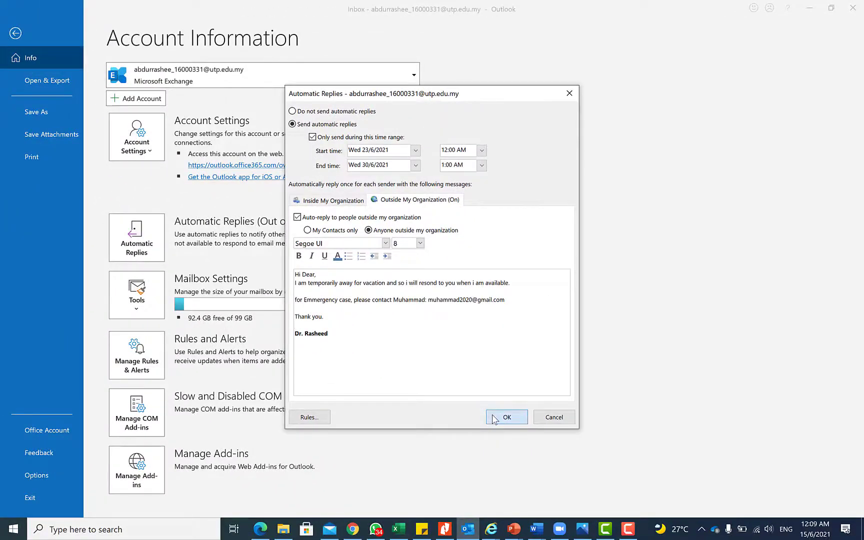
pyautogui.click(494, 417)
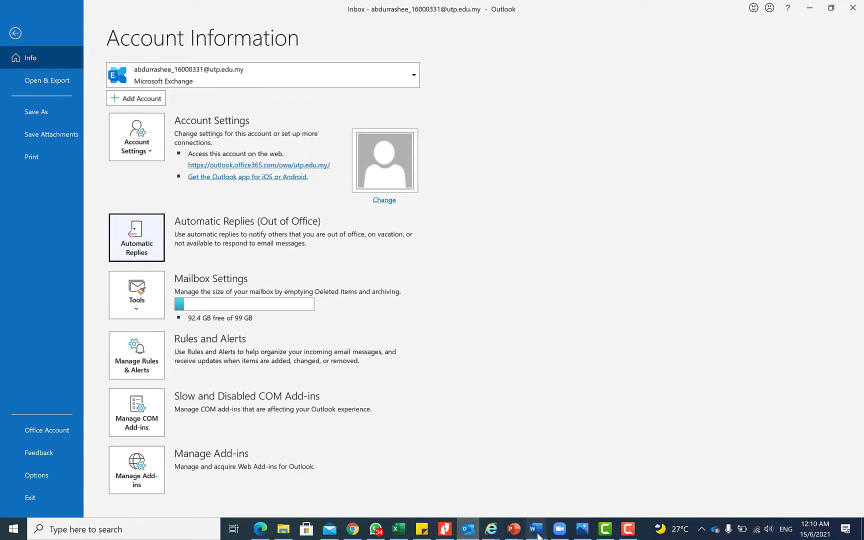
# Start a new email and type 'Hi @', mentioning the first colleague from the list
pyautogui.click(16, 33)
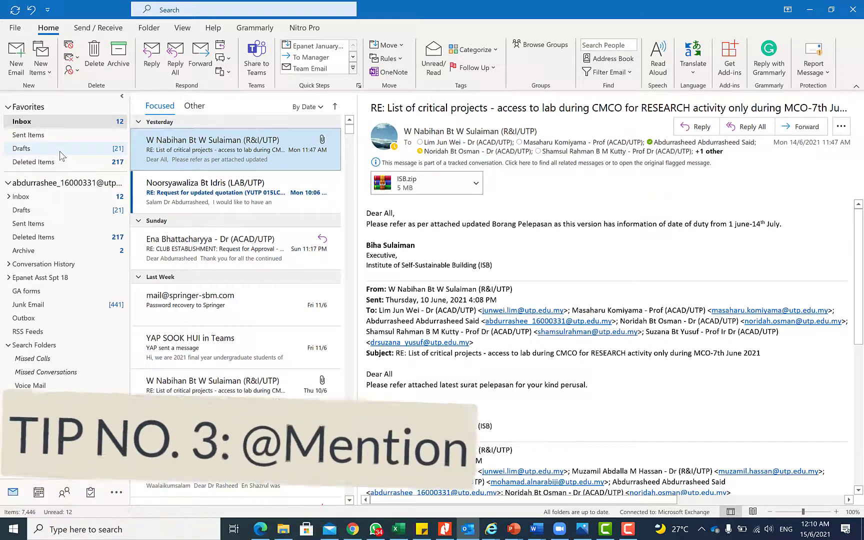
pyautogui.click(15, 59)
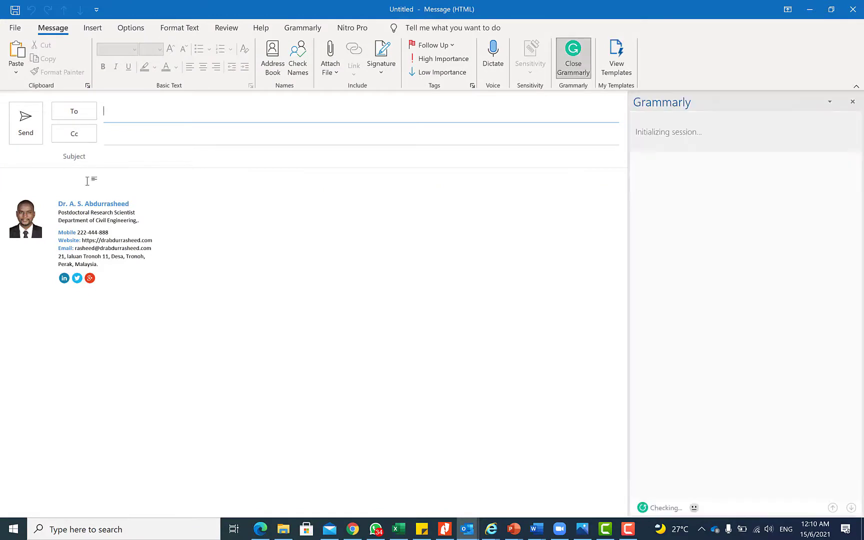
pyautogui.click(87, 181)
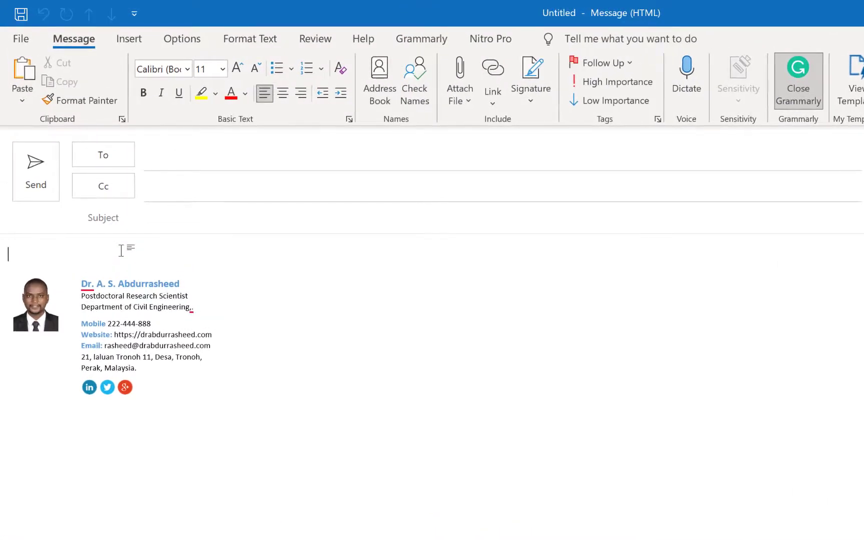
pyautogui.write('Hi @')
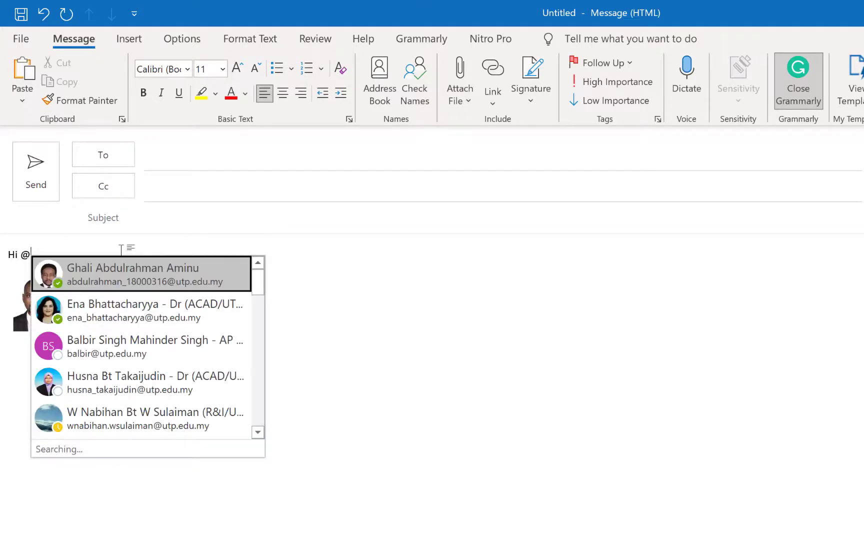
pyautogui.scroll(-1, 176, 300)
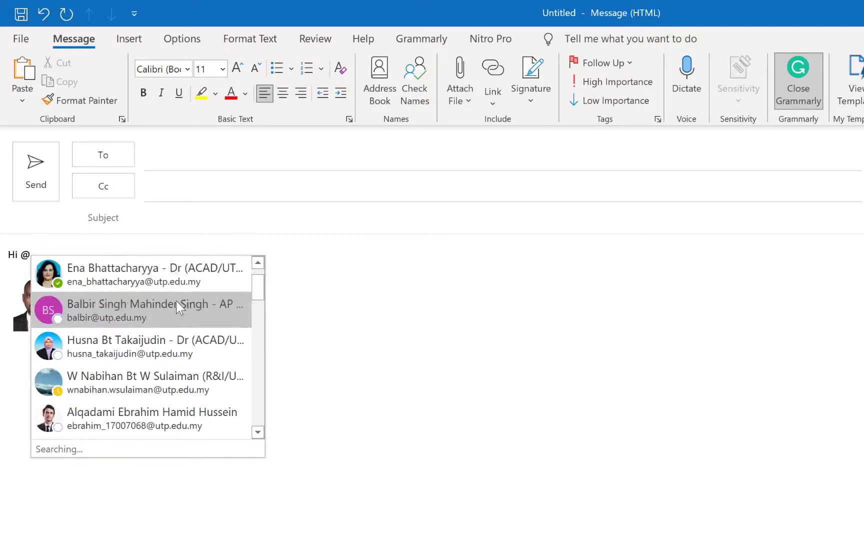
pyautogui.scroll(1, 128, 268)
pyautogui.click(134, 275)
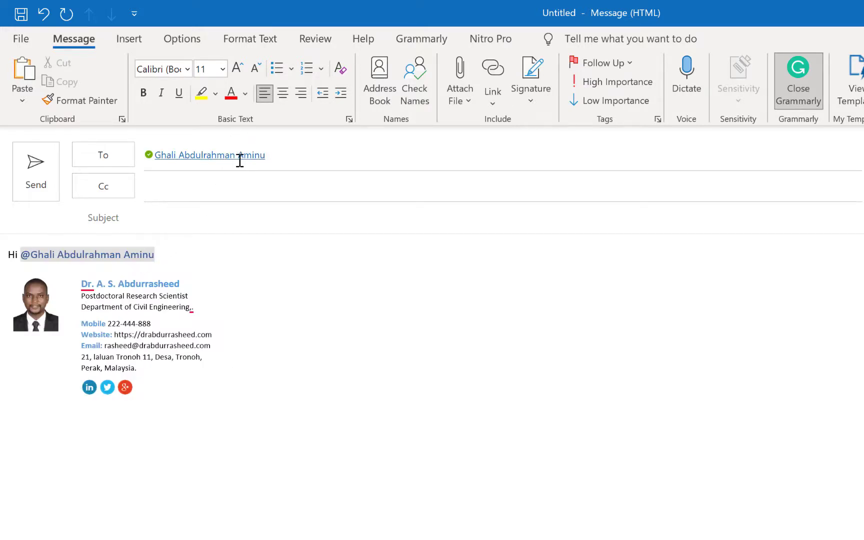
# Add a second @-mention in the greeting, picking the other colleague from the list
pyautogui.moveTo(259, 161)
pyautogui.write('@')
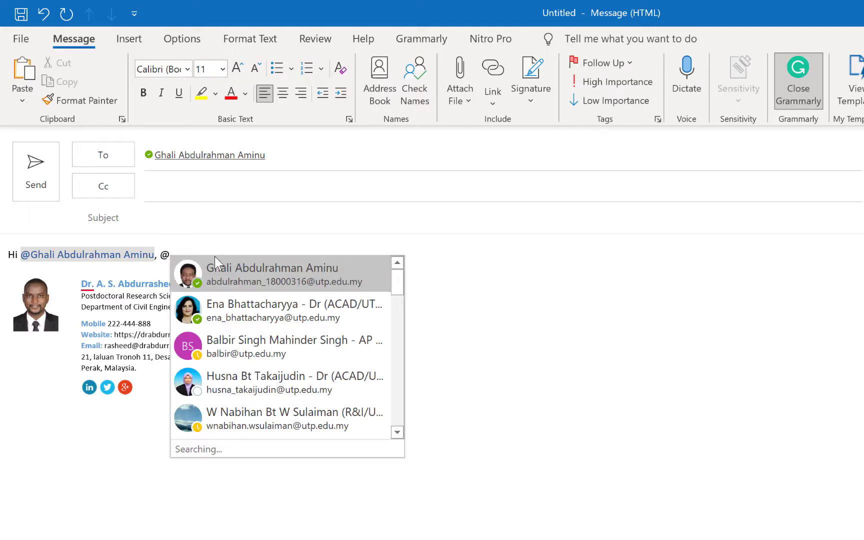
pyautogui.scroll(-2, 271, 282)
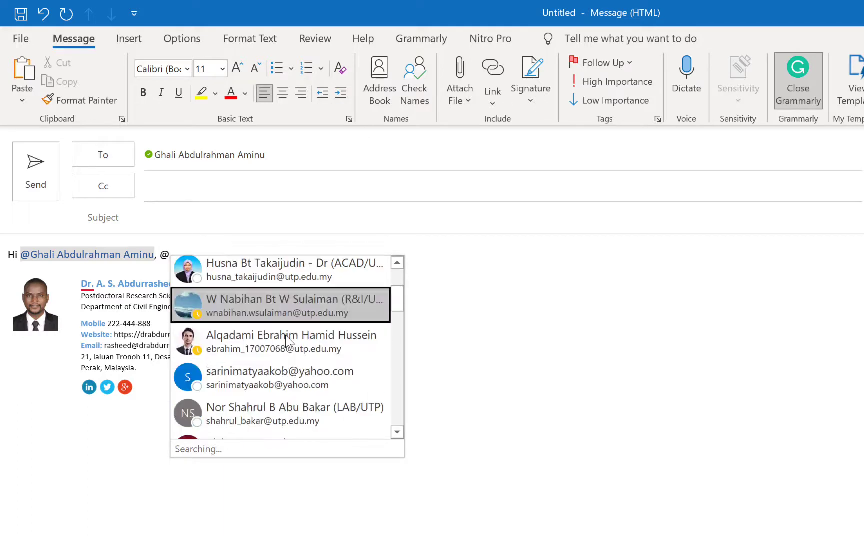
pyautogui.click(287, 347)
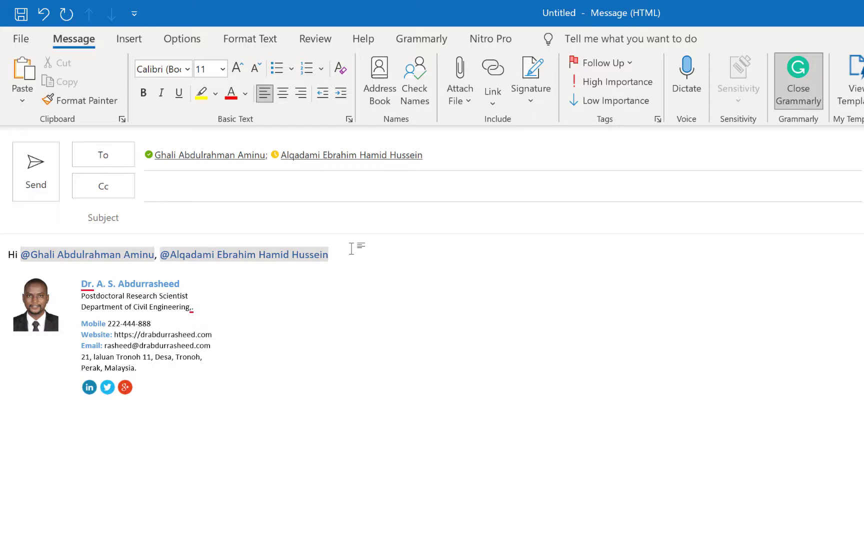
# Below the greeting, write 'I received your mails and I will respond shortly.' and add blank lines
pyautogui.press('Return')
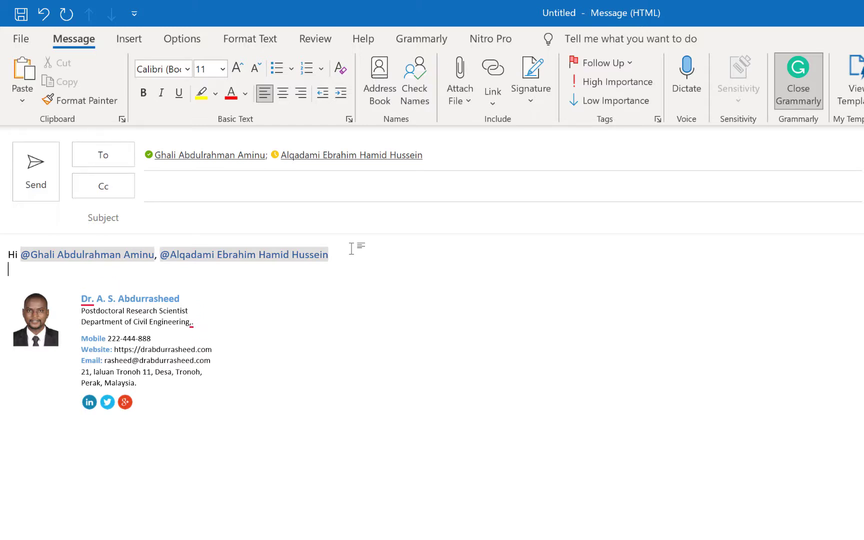
pyautogui.press('BackSpace')
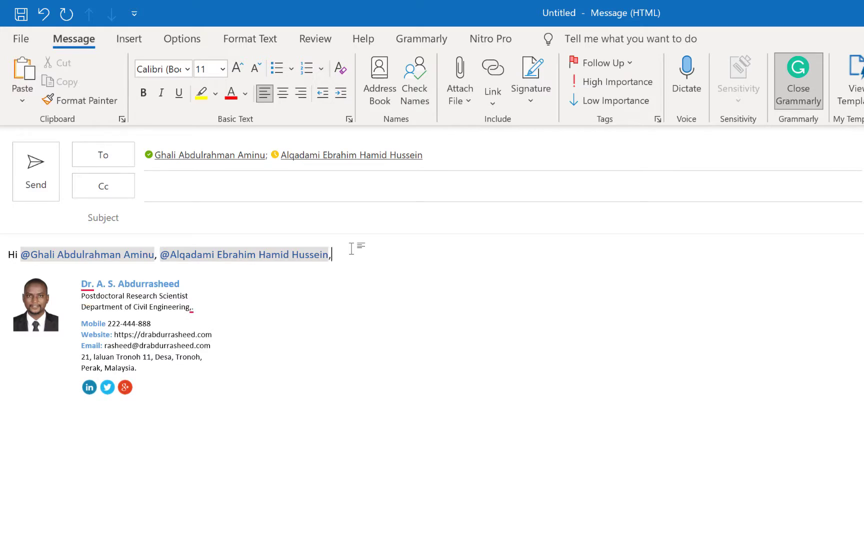
pyautogui.press('Return')
pyautogui.press('Return')
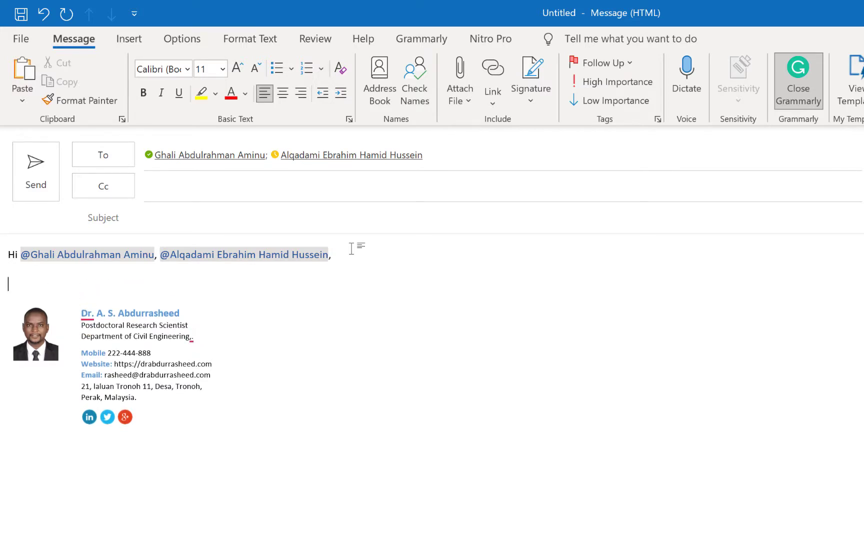
pyautogui.write('I rev')
pyautogui.press('BackSpace')
pyautogui.write('eceived your mails and ')
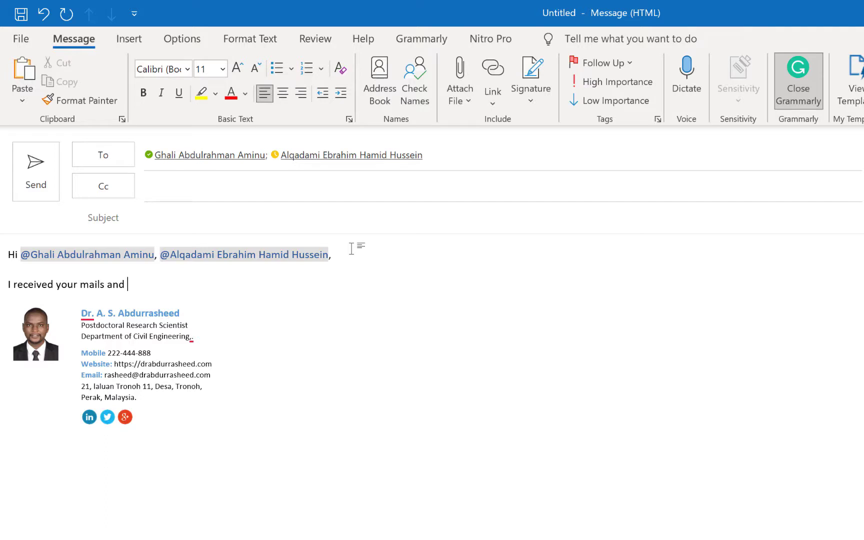
pyautogui.write('I will respond shortly')
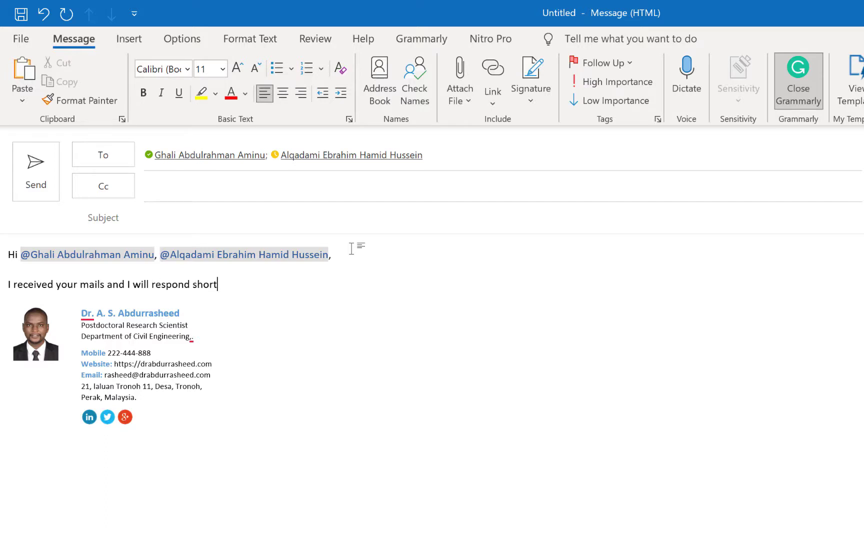
pyautogui.write('.')
pyautogui.press('Return')
pyautogui.press('Return')
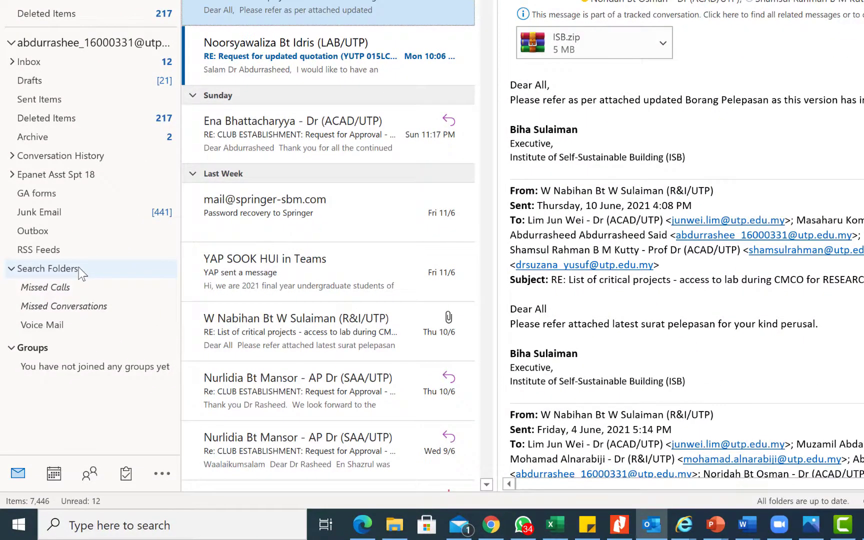
# Create a new search folder of type 'Mail with attachments', after trying Important and Large mail
pyautogui.rightClick(79, 270)
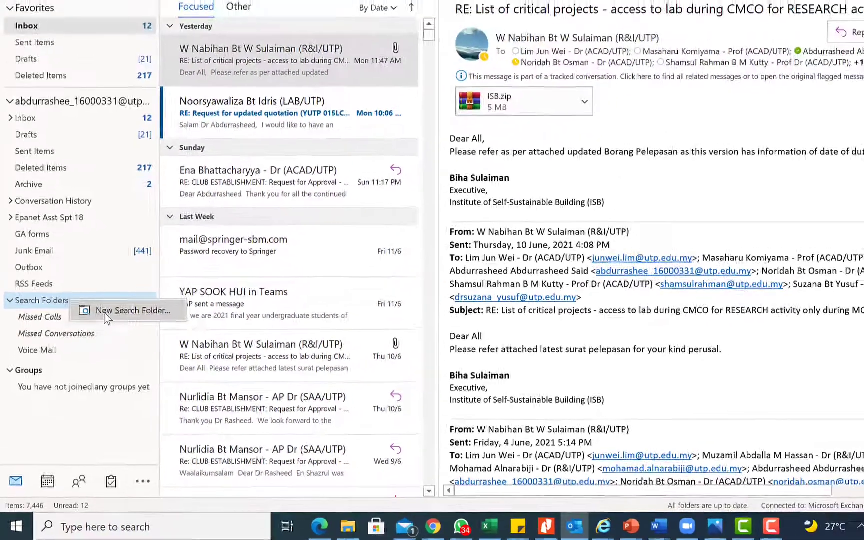
pyautogui.click(106, 312)
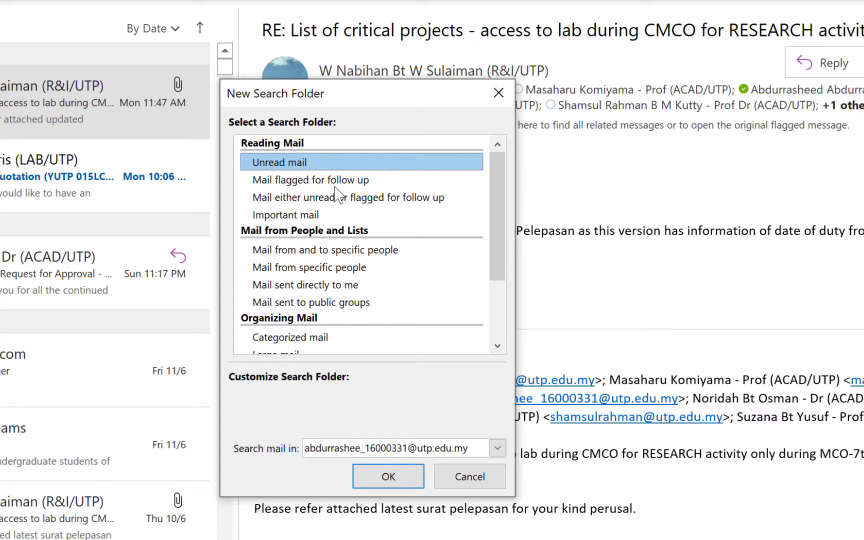
pyautogui.click(311, 216)
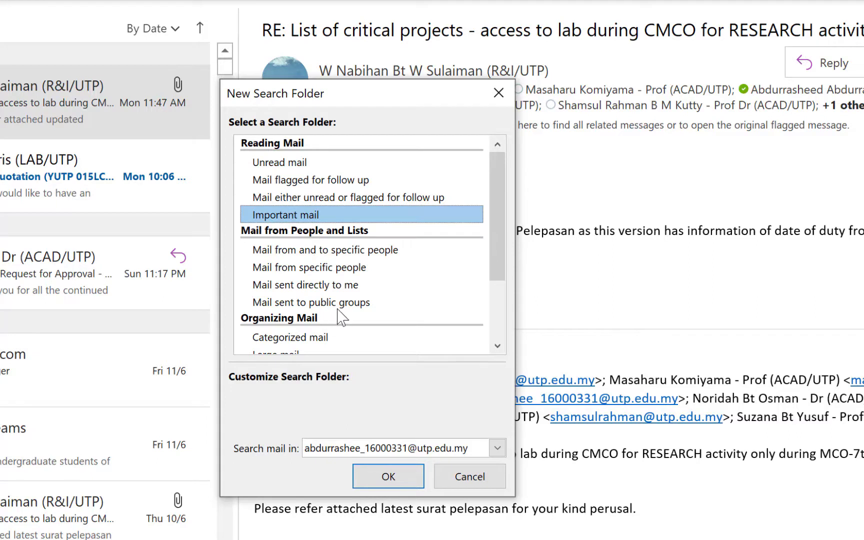
pyautogui.scroll(-1, 346, 290)
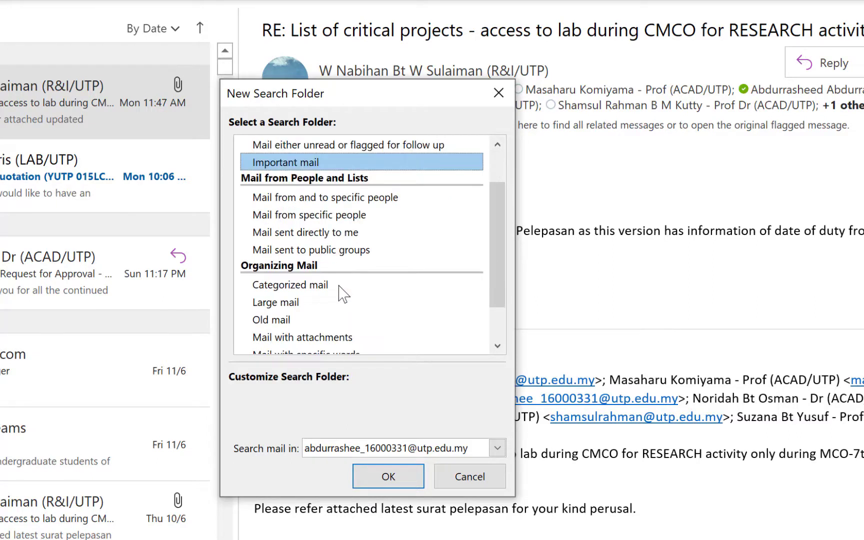
pyautogui.click(296, 307)
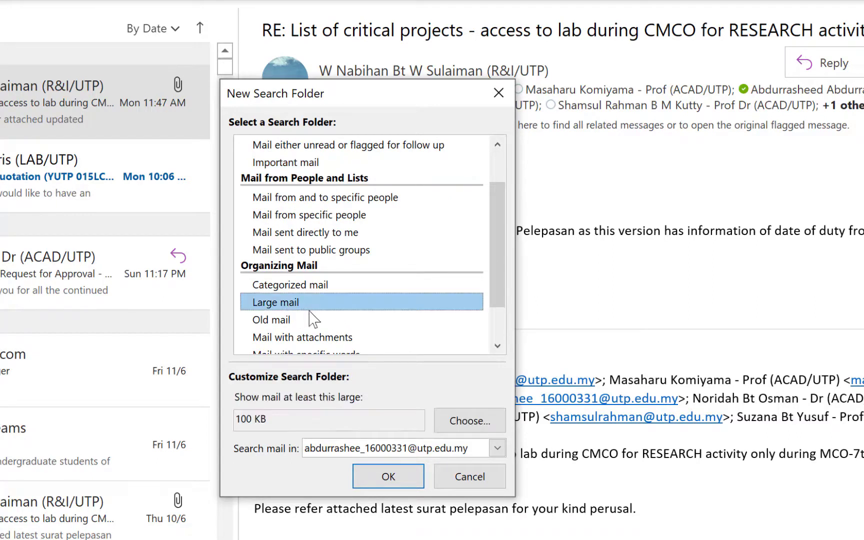
pyautogui.scroll(-1, 315, 321)
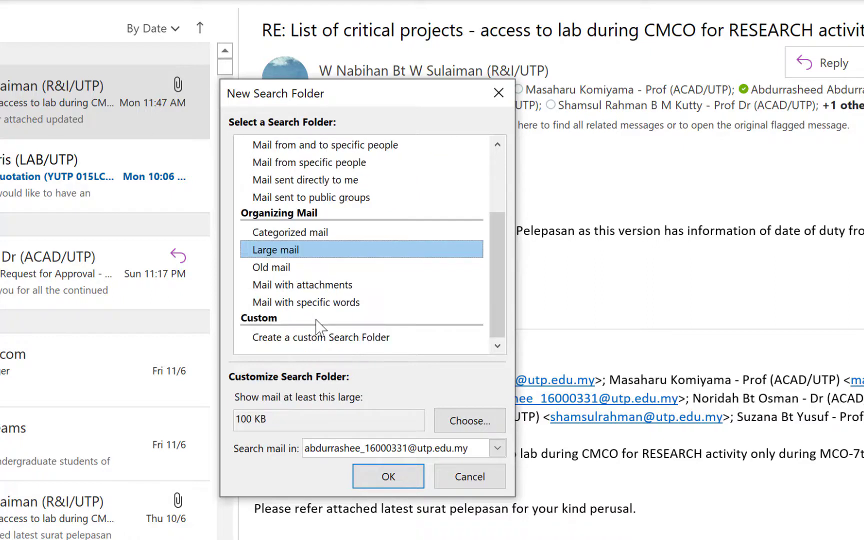
pyautogui.click(318, 288)
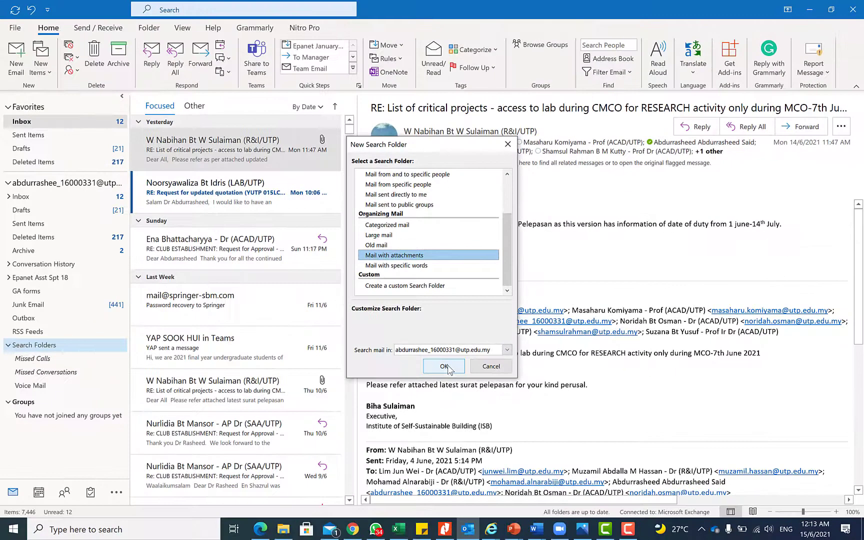
pyautogui.click(444, 367)
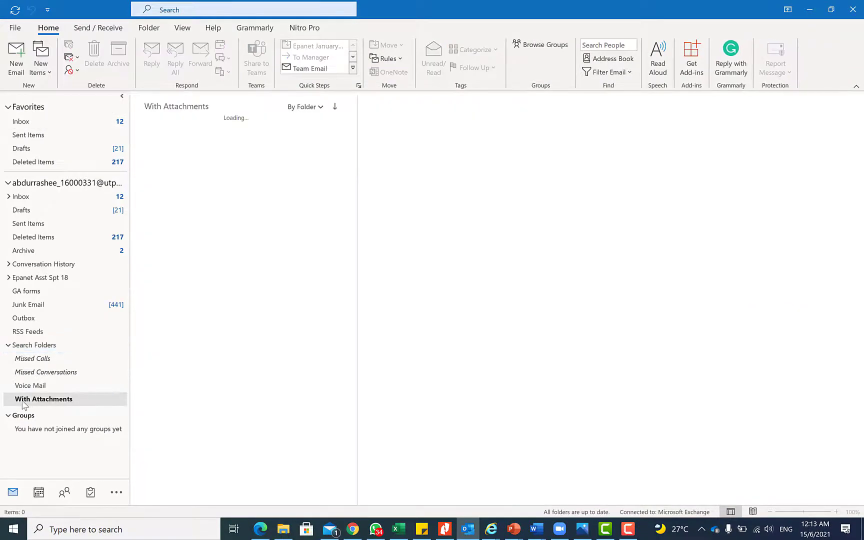
pyautogui.scroll(-6, 245, 200)
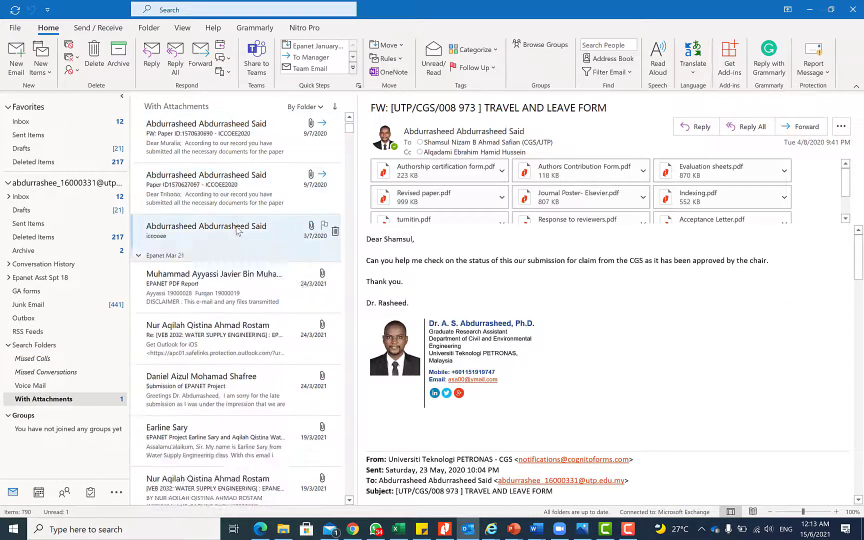
pyautogui.scroll(-15, 253, 167)
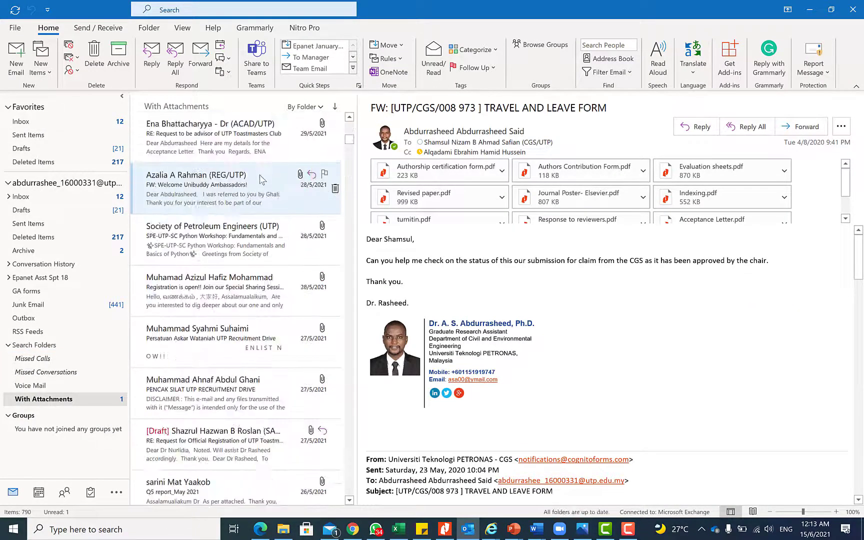
pyautogui.scroll(-8, 260, 174)
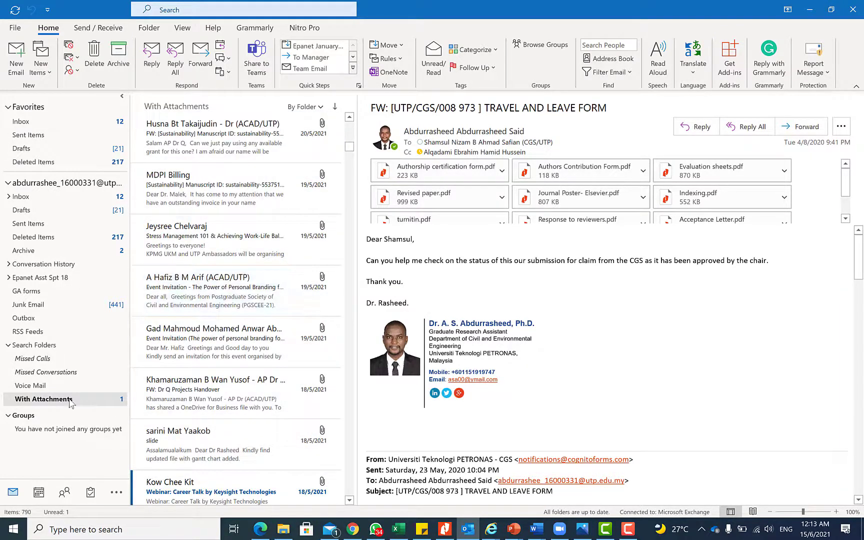
# Create another search folder keeping the default 'Unread mail' type, showing 573 messages
pyautogui.rightClick(50, 349)
pyautogui.click(65, 355)
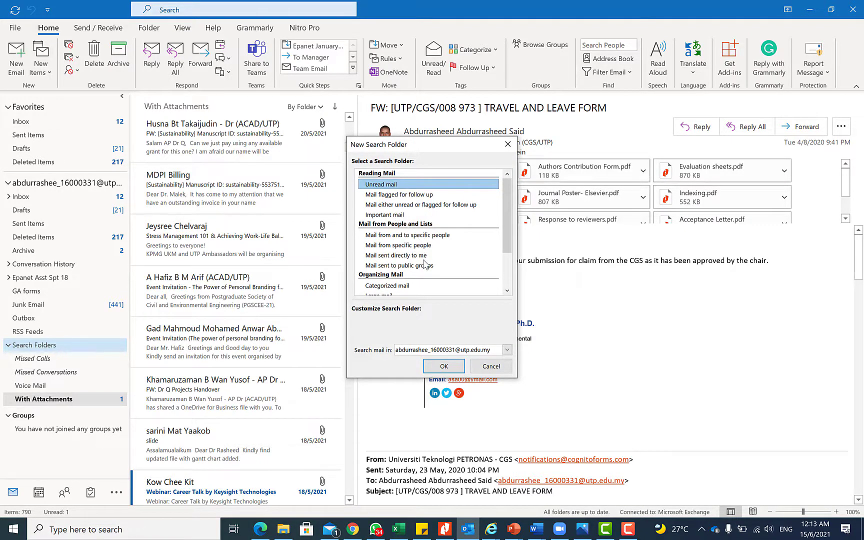
pyautogui.scroll(-1, 421, 251)
pyautogui.scroll(1, 423, 243)
pyautogui.click(444, 366)
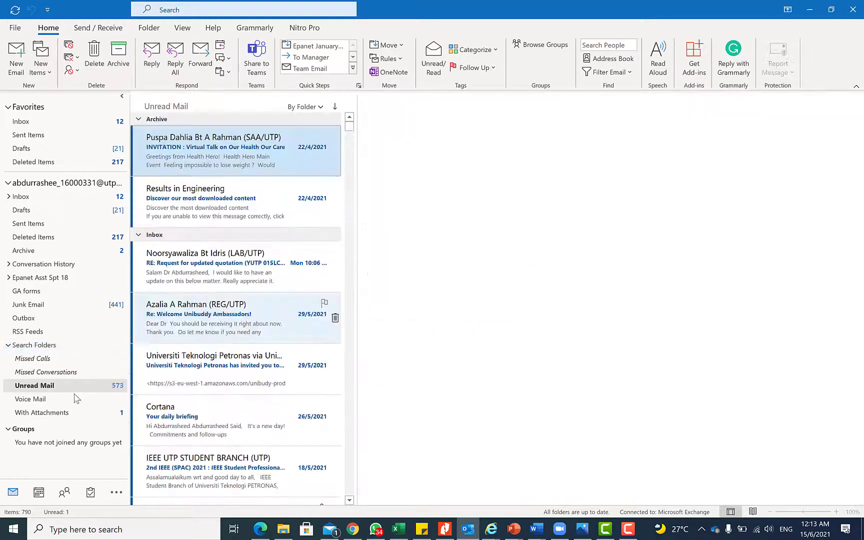
pyautogui.scroll(-10, 235, 195)
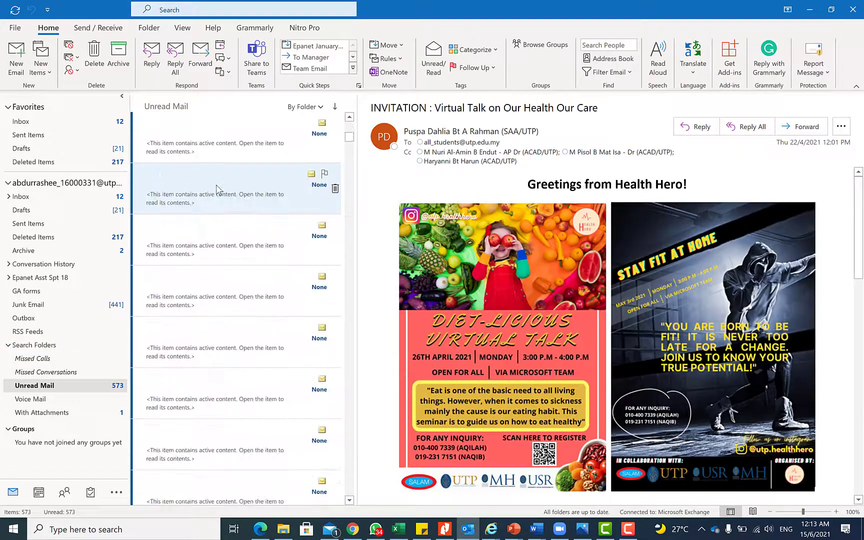
pyautogui.scroll(10, 218, 188)
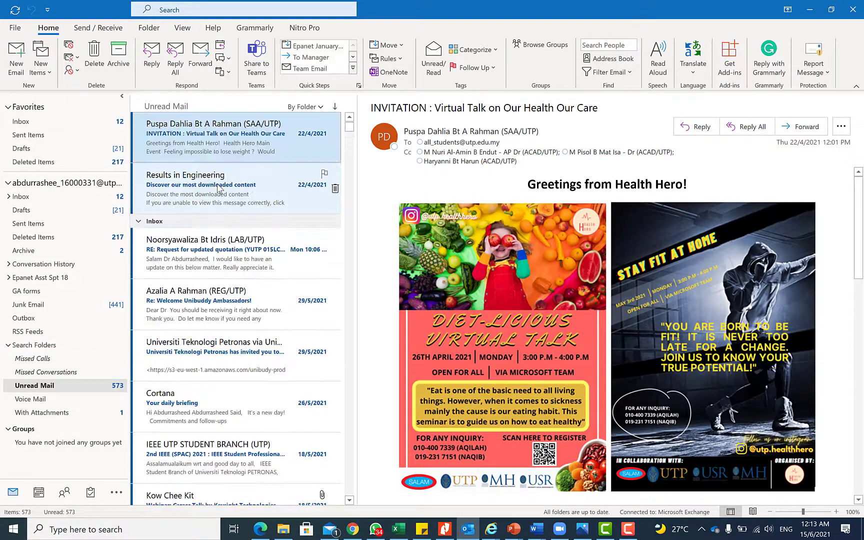
pyautogui.scroll(-5, 219, 189)
pyautogui.scroll(5, 218, 180)
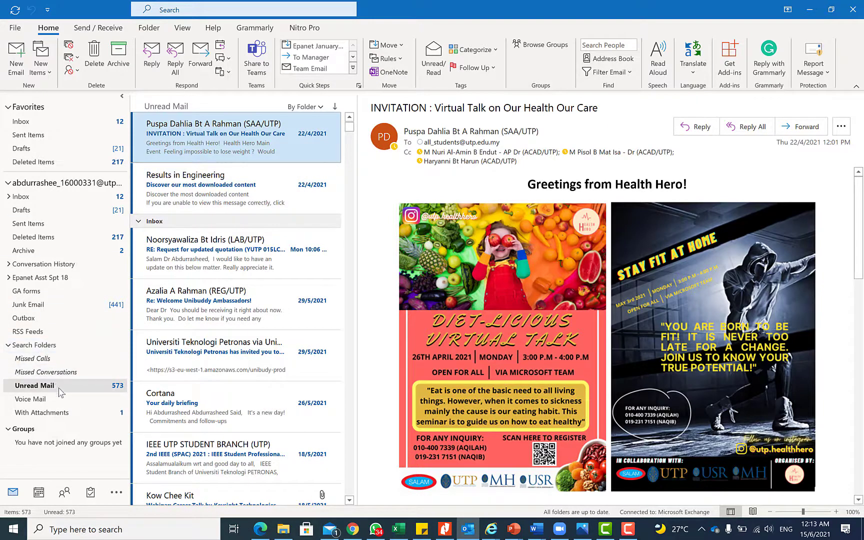
pyautogui.rightClick(37, 346)
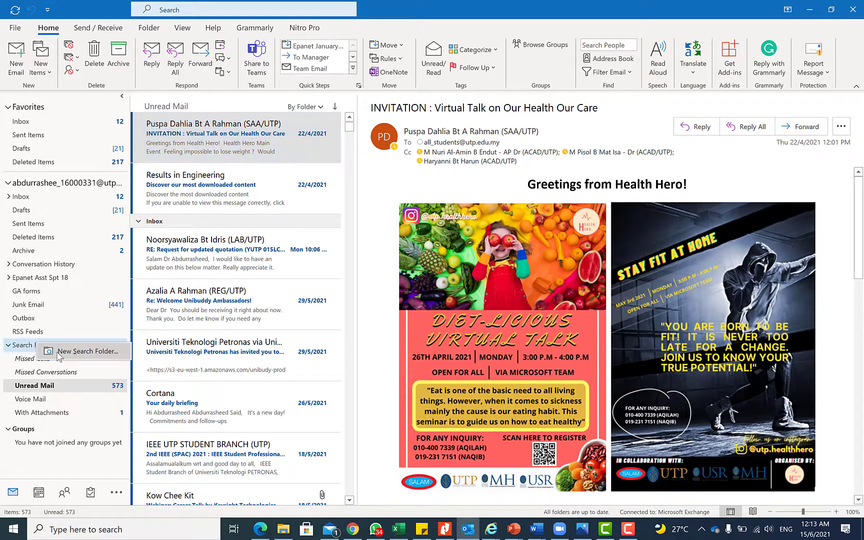
# Choose a custom search folder, name it 'REDAC folder', and open its Criteria
pyautogui.click(61, 354)
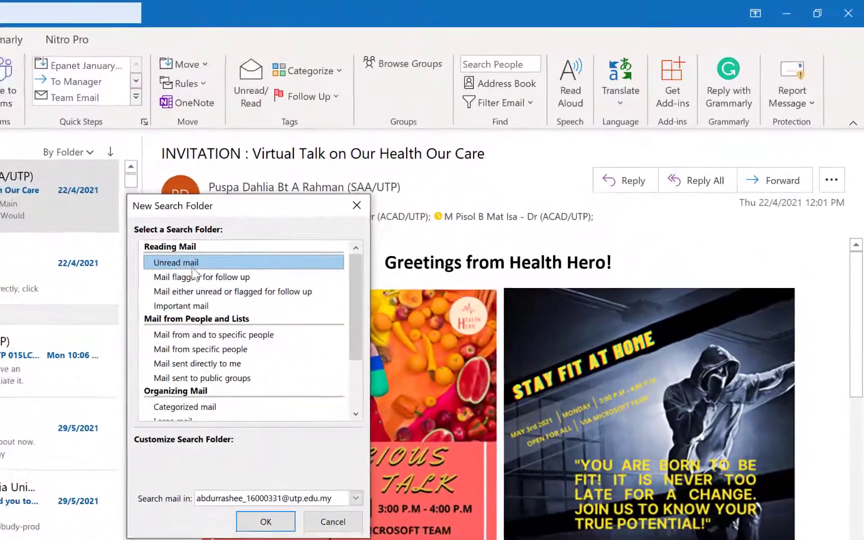
pyautogui.scroll(-2, 368, 278)
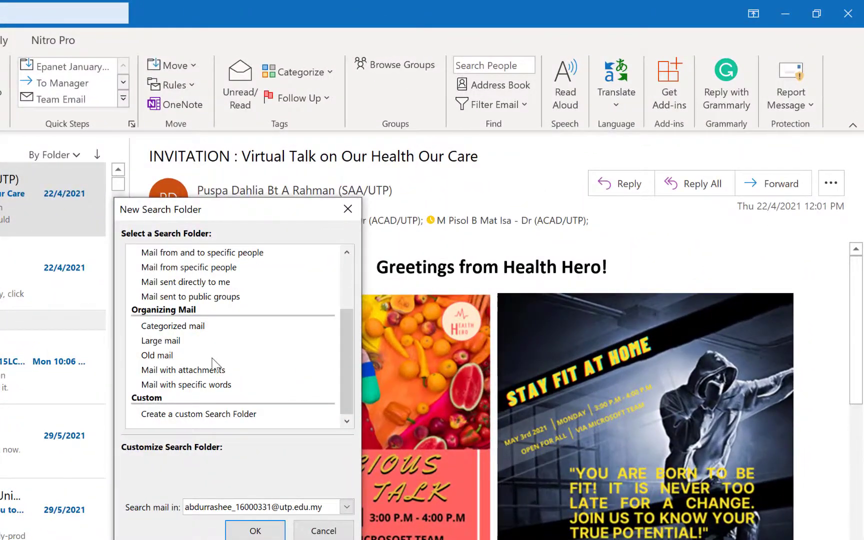
pyautogui.click(189, 416)
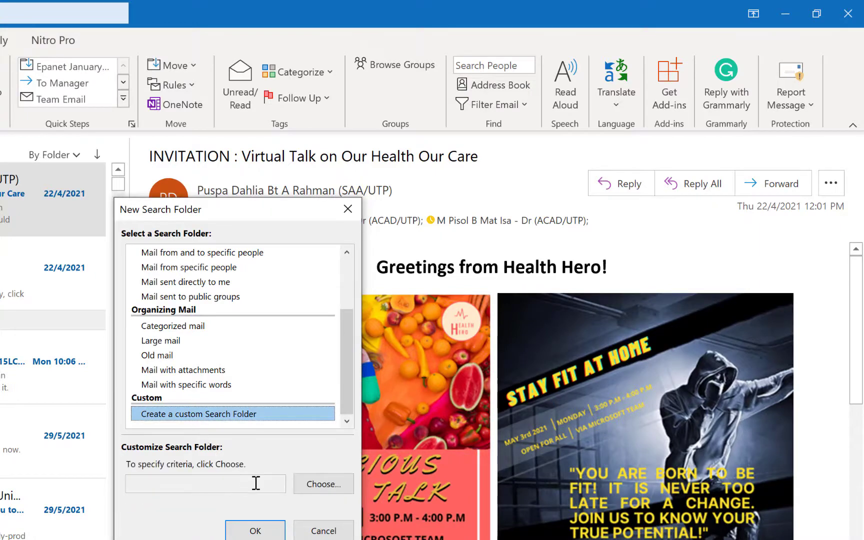
pyautogui.click(312, 486)
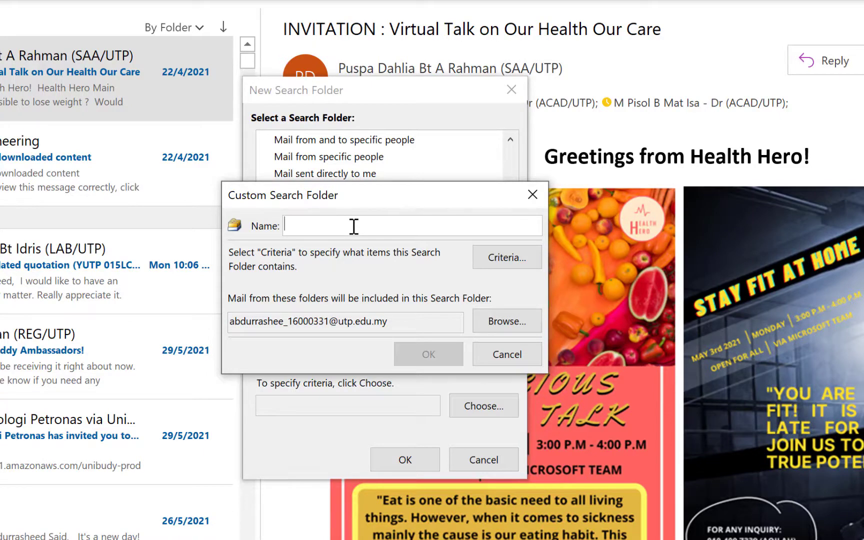
pyautogui.write('EDAC folder')
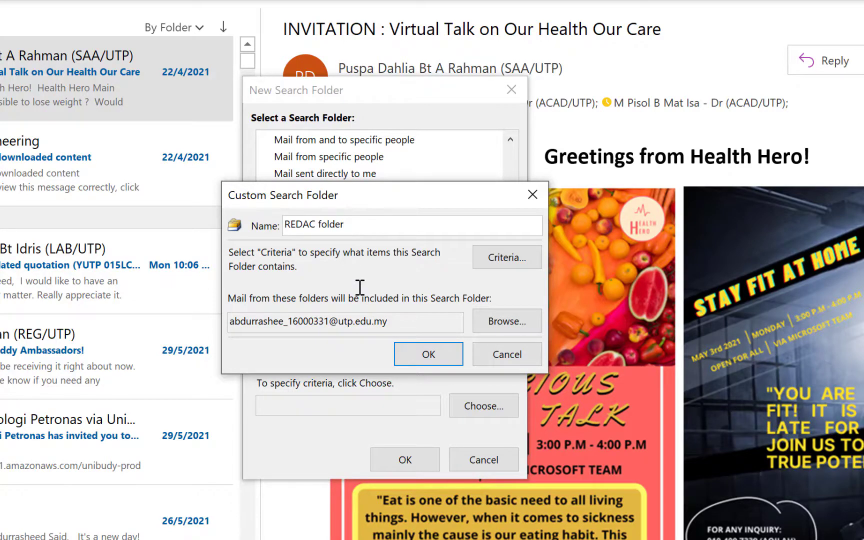
pyautogui.click(506, 258)
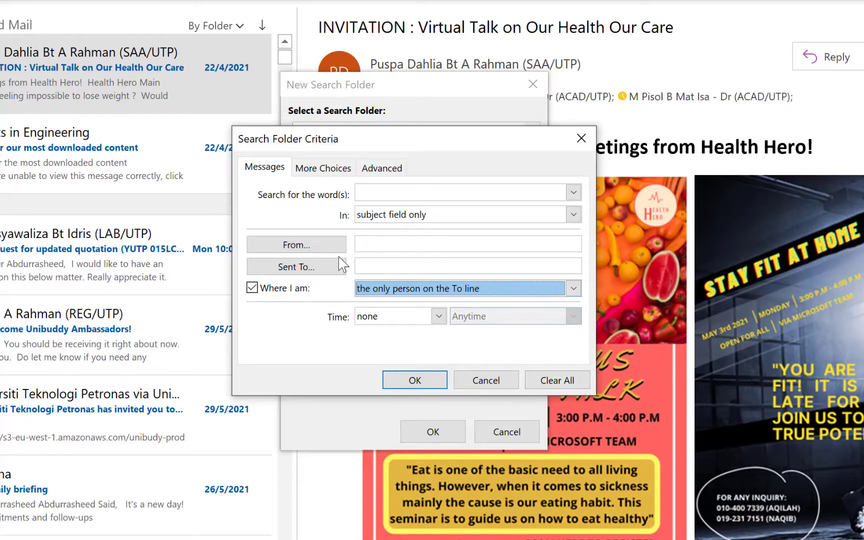
# On More Choices, restrict the search to unread items with one or more attachments
pyautogui.click(320, 170)
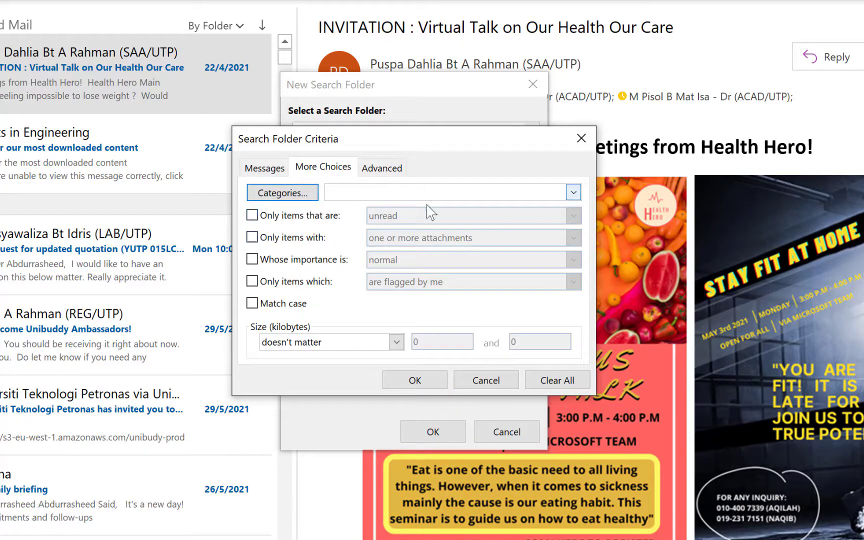
pyautogui.click(573, 192)
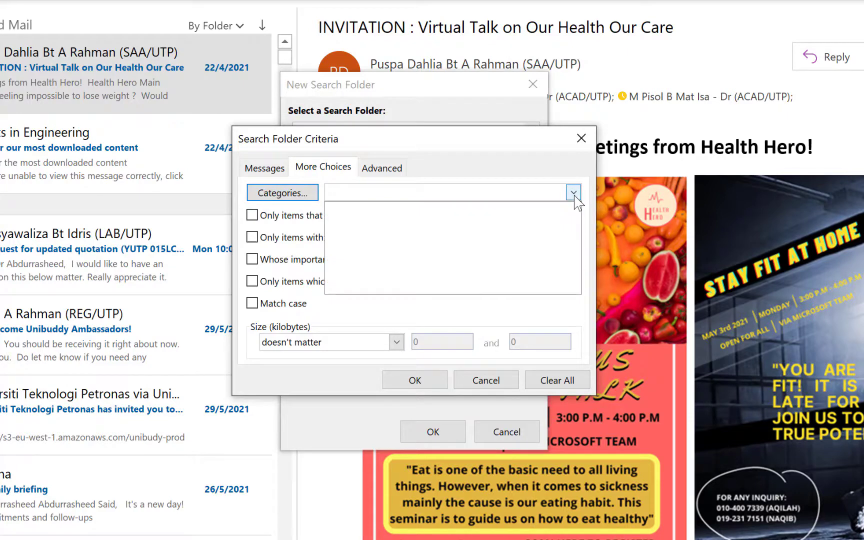
pyautogui.click(573, 191)
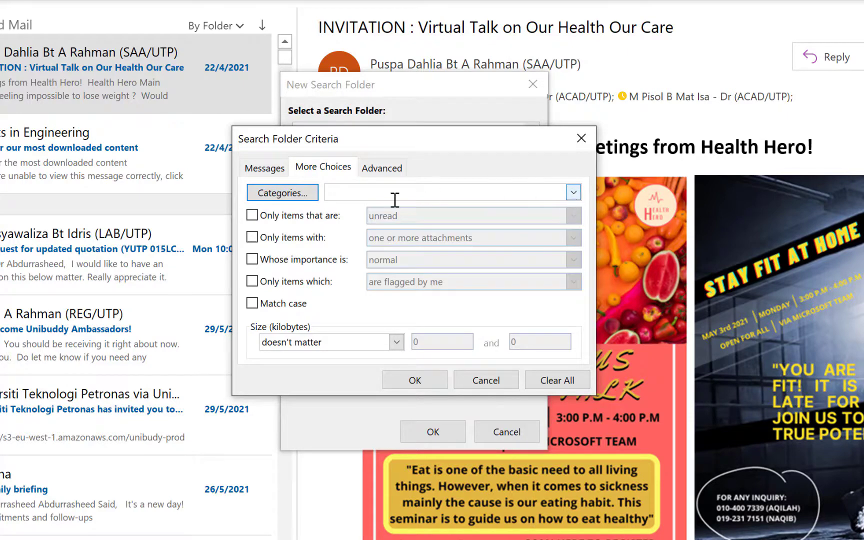
pyautogui.click(252, 215)
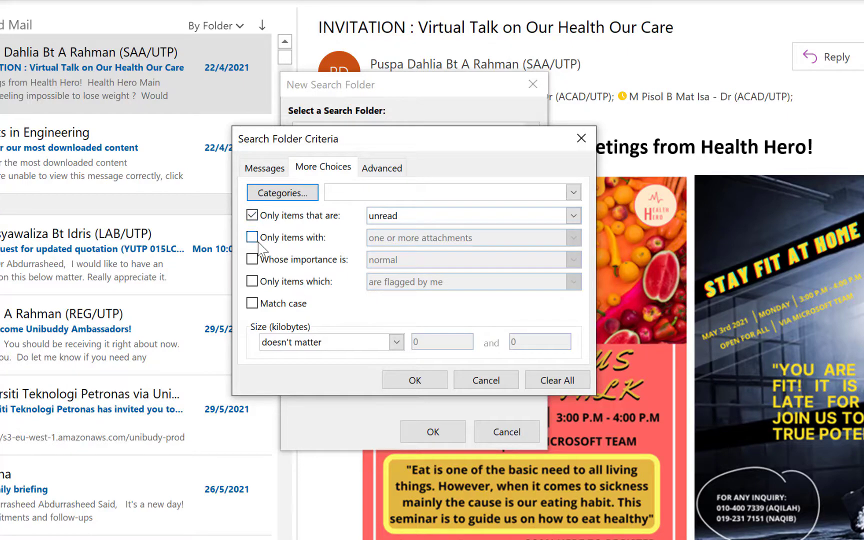
pyautogui.click(252, 237)
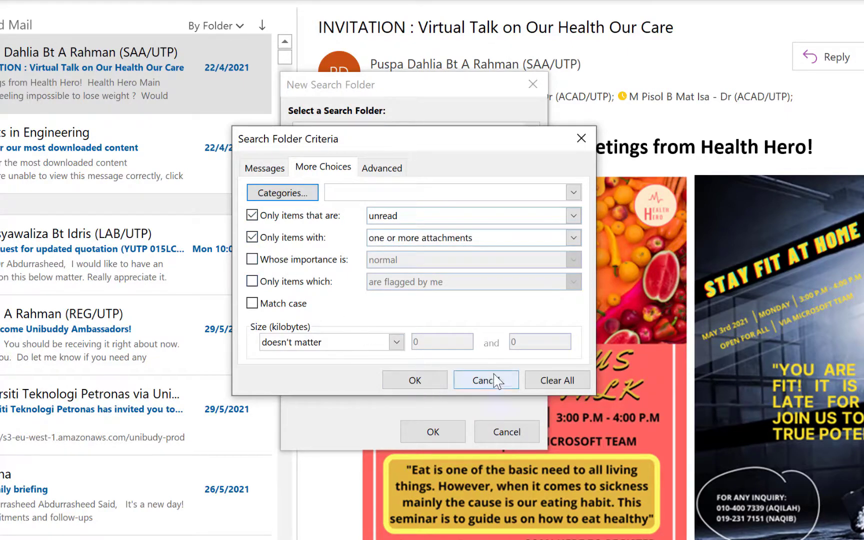
pyautogui.click(383, 168)
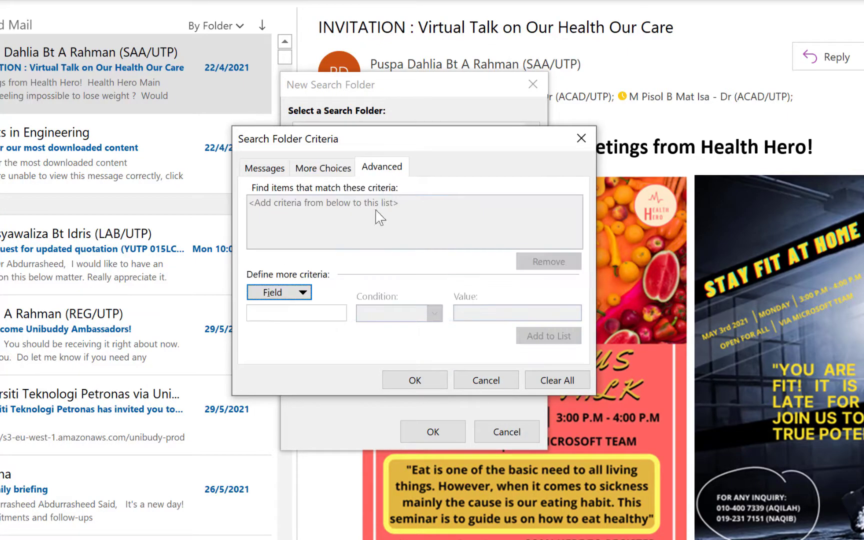
pyautogui.click(303, 293)
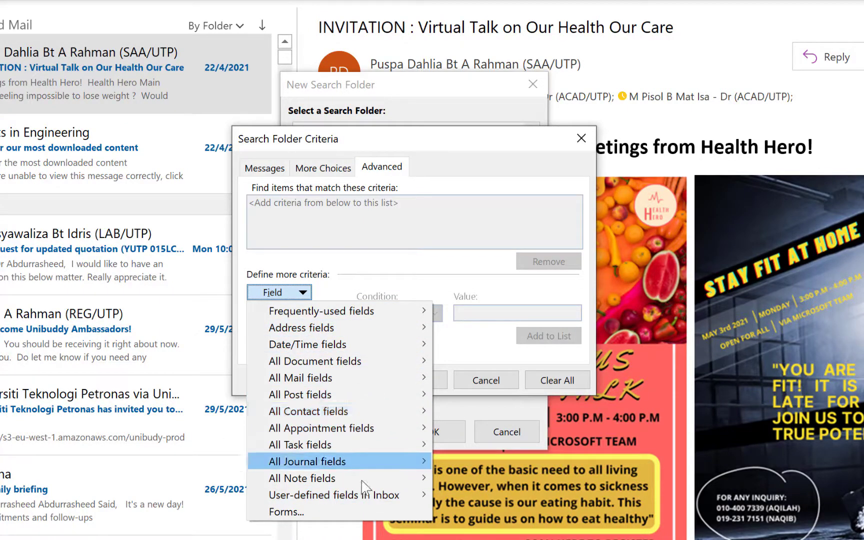
pyautogui.click(475, 289)
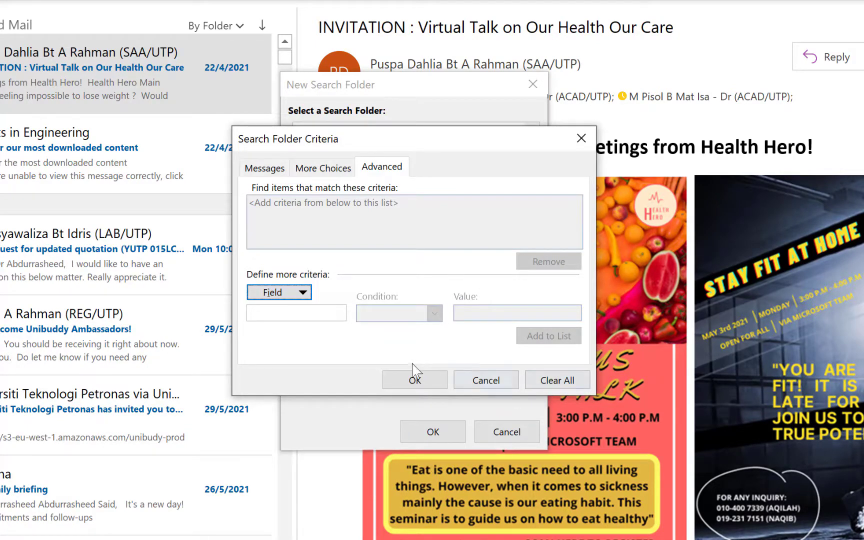
pyautogui.click(405, 379)
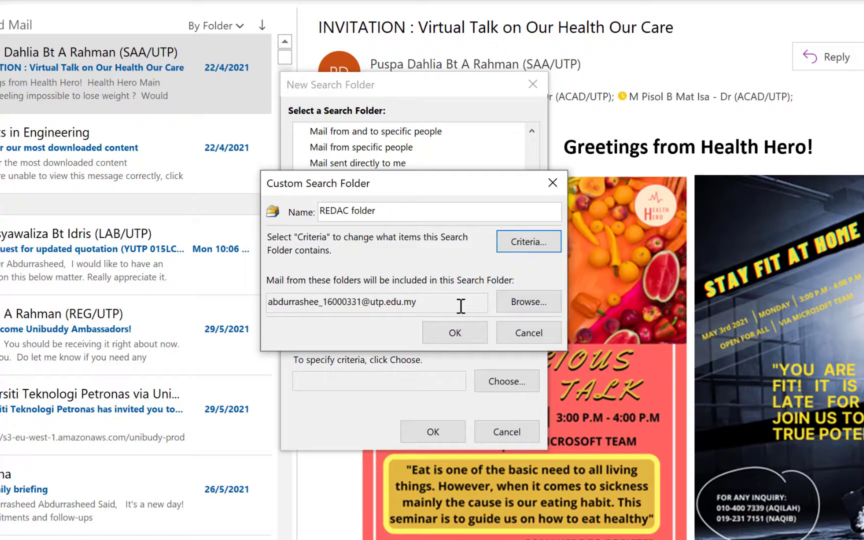
# Accept the REDAC folder name and criteria, then create the search folder
pyautogui.click(455, 340)
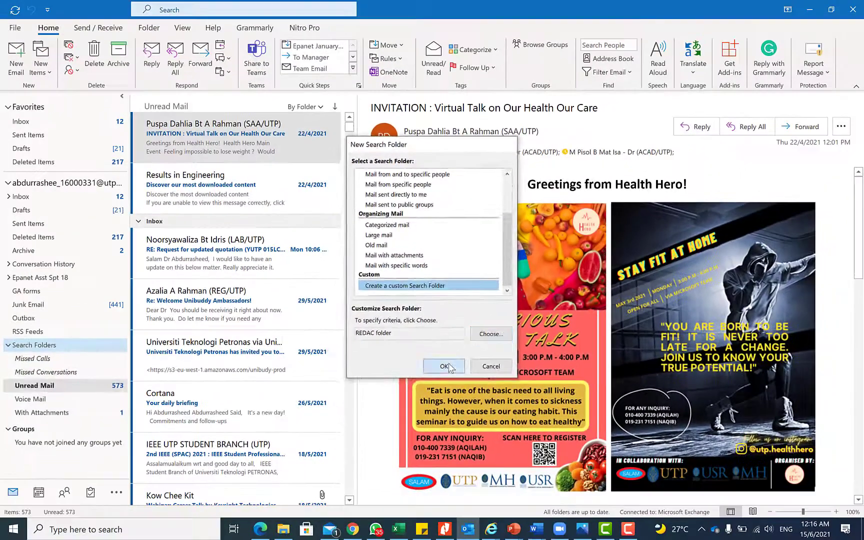
pyautogui.click(433, 432)
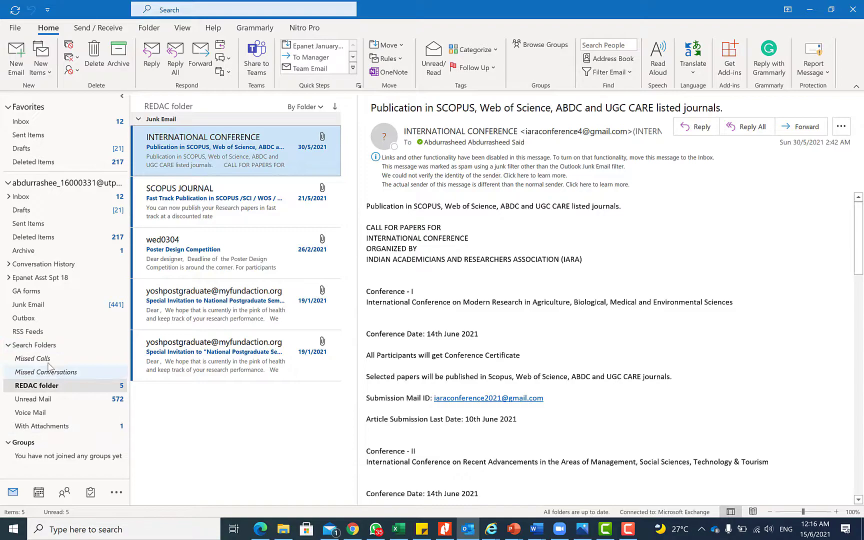
# Delete the REDAC folder and Unread Mail search folders, confirming each deletion
pyautogui.rightClick(67, 384)
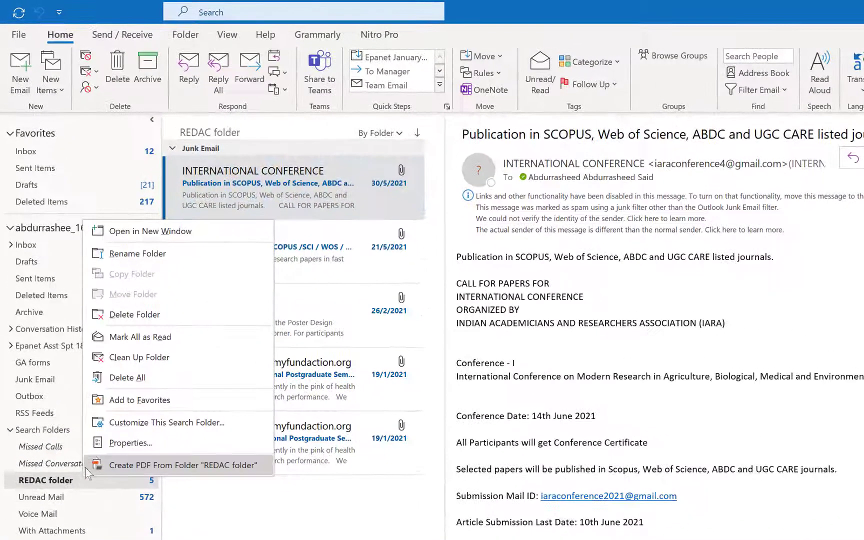
pyautogui.click(142, 317)
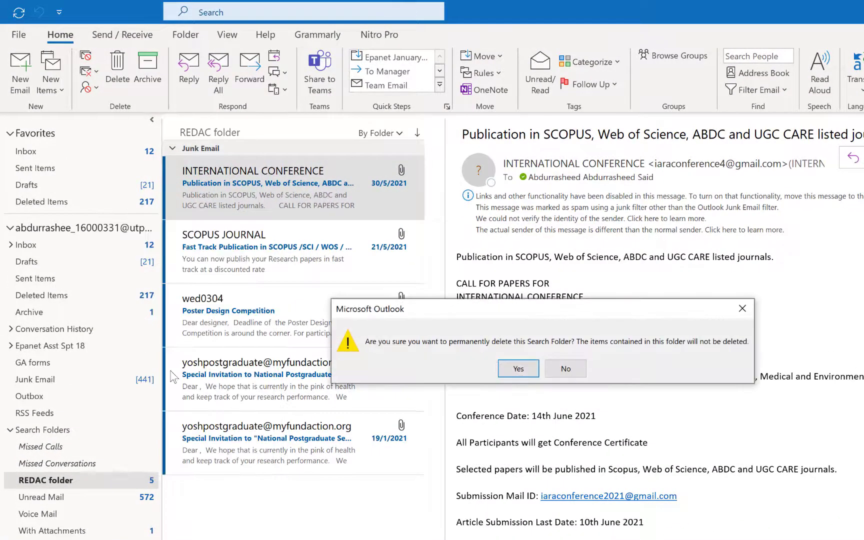
pyautogui.click(545, 365)
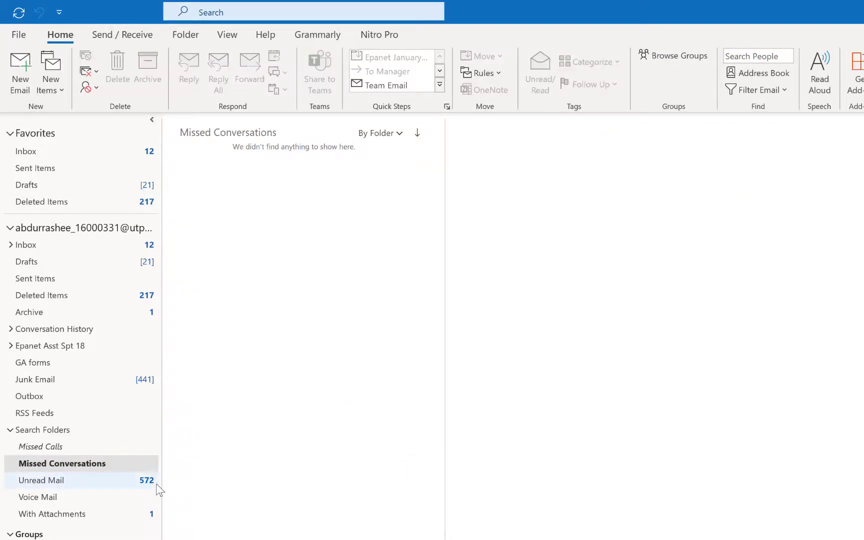
pyautogui.click(73, 482)
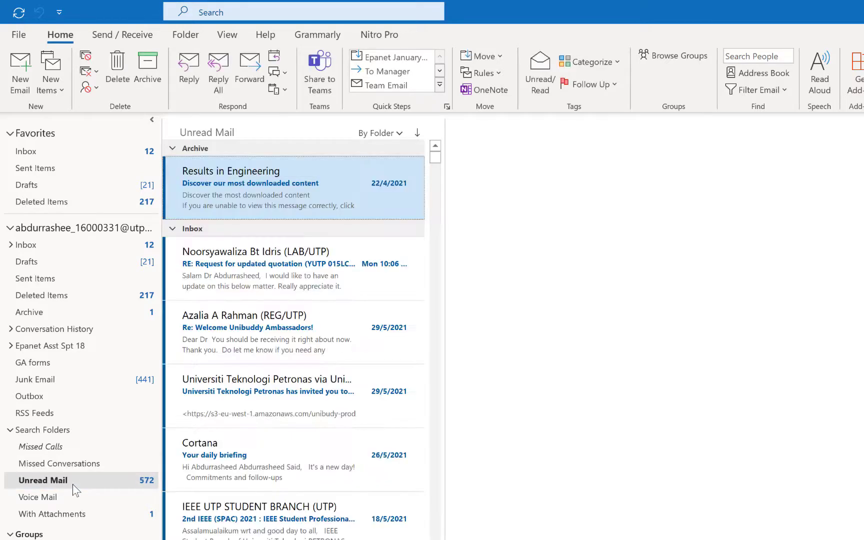
pyautogui.rightClick(75, 482)
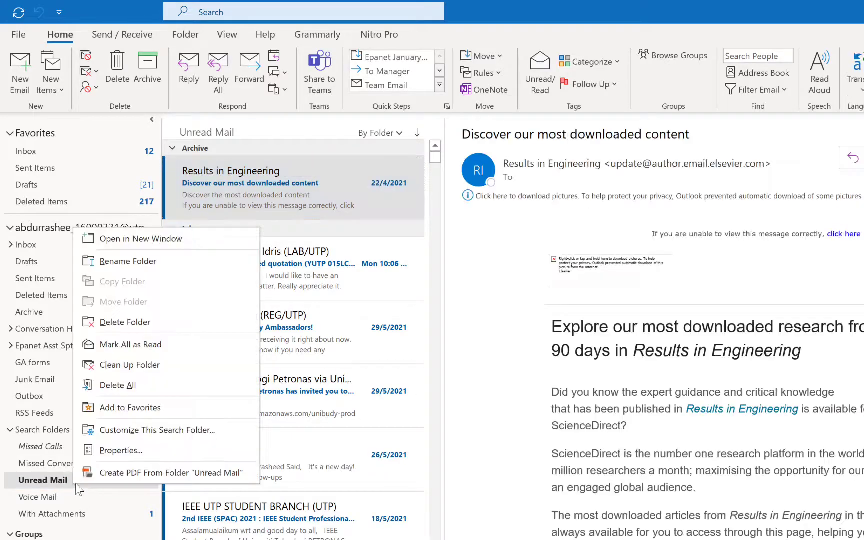
pyautogui.click(145, 323)
pyautogui.click(519, 370)
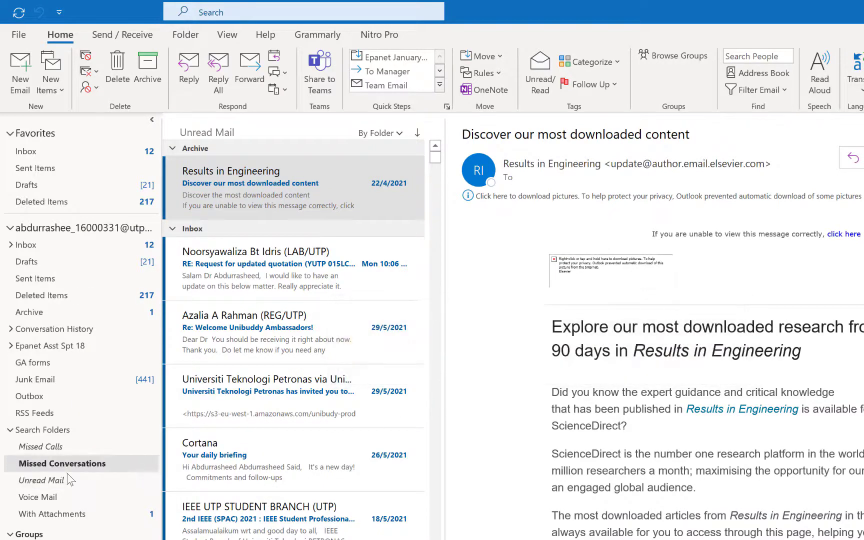
# Delete the With Attachments search folder and return to the Inbox with Ctrl+Shift+I
pyautogui.rightClick(65, 500)
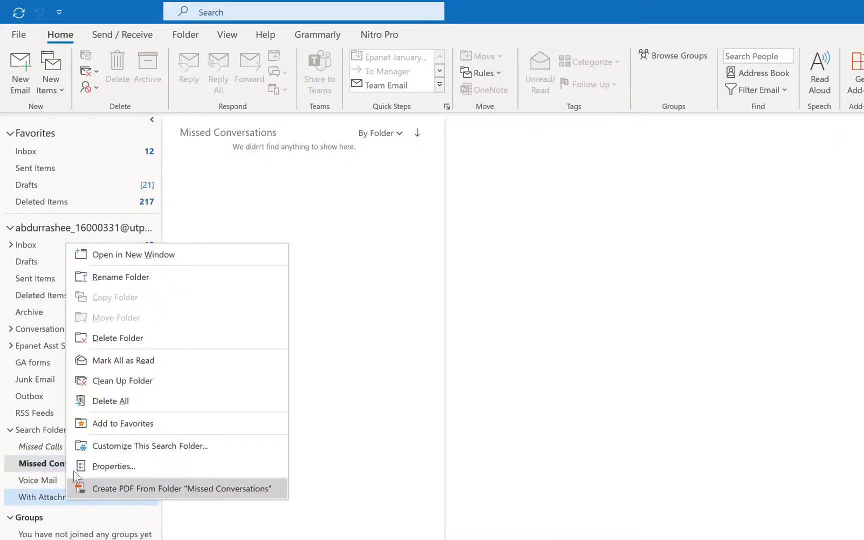
pyautogui.click(147, 345)
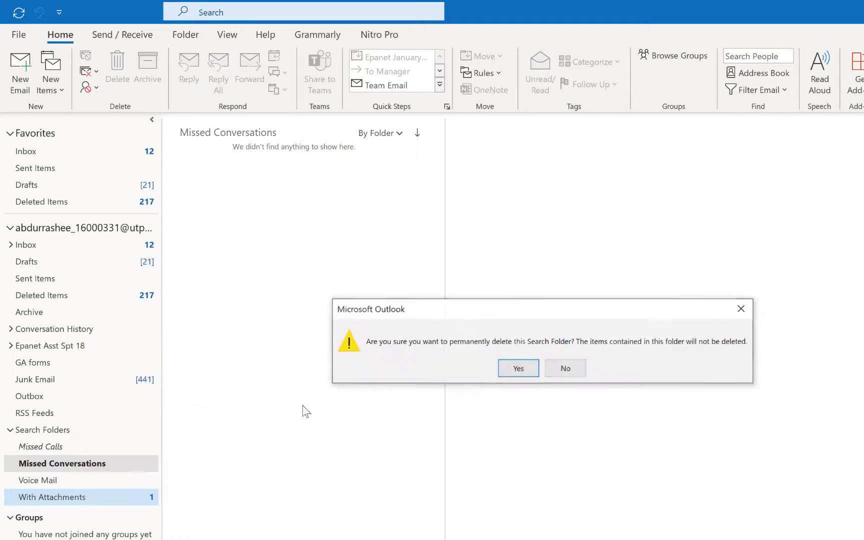
pyautogui.click(518, 373)
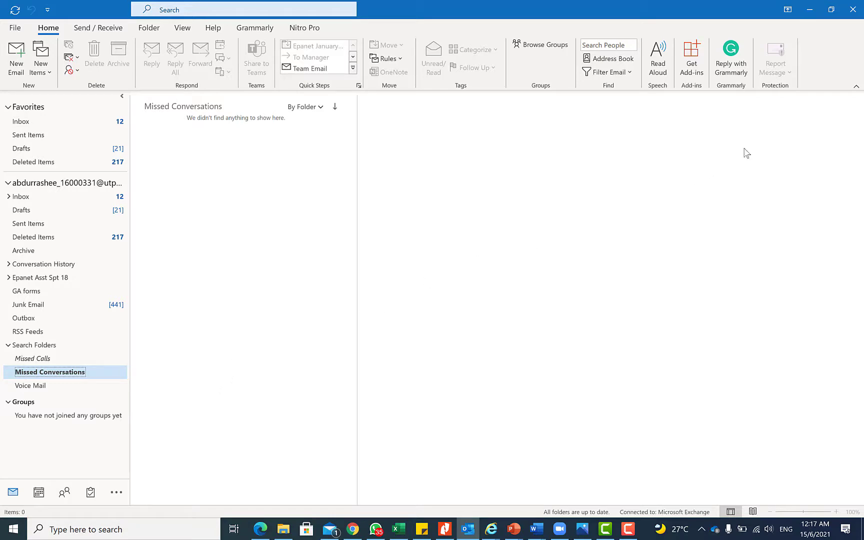
pyautogui.hotkey('ctrl', 'shift', 'i')
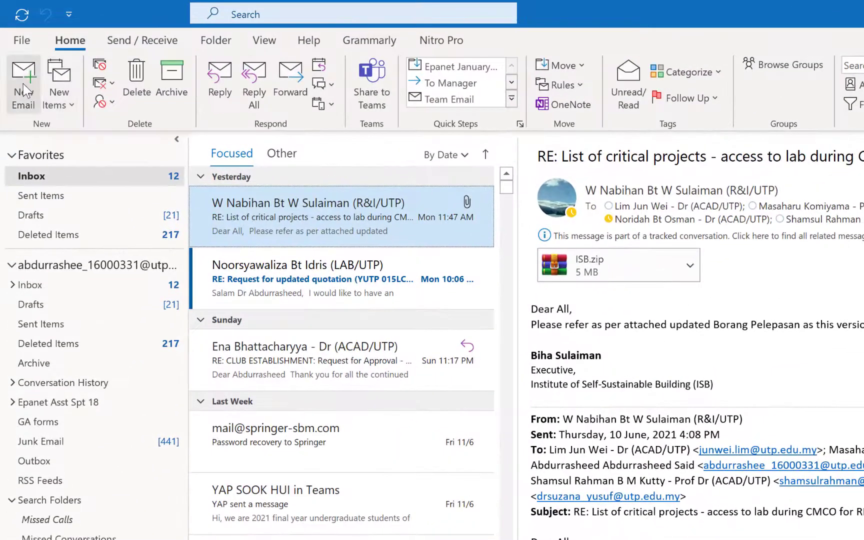
# Start a new email with a poll asking 'Who is the best speaker today?'
pyautogui.click(23, 82)
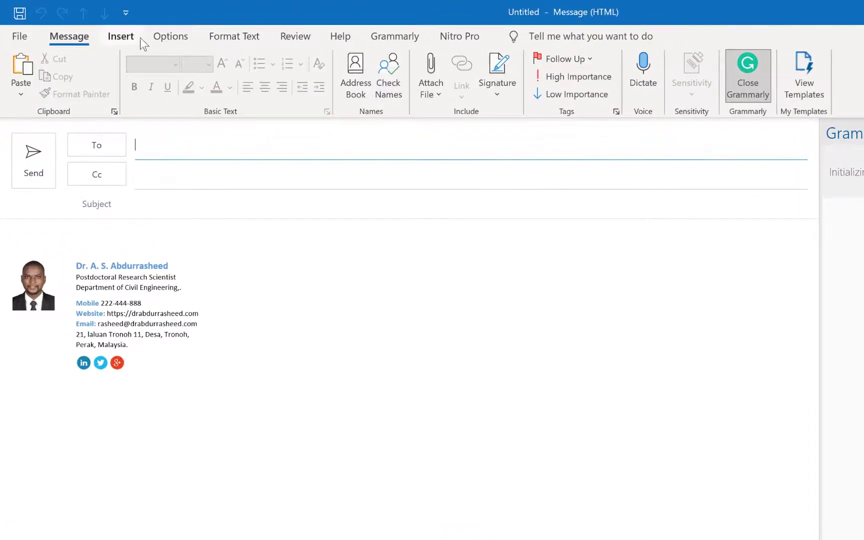
pyautogui.click(138, 37)
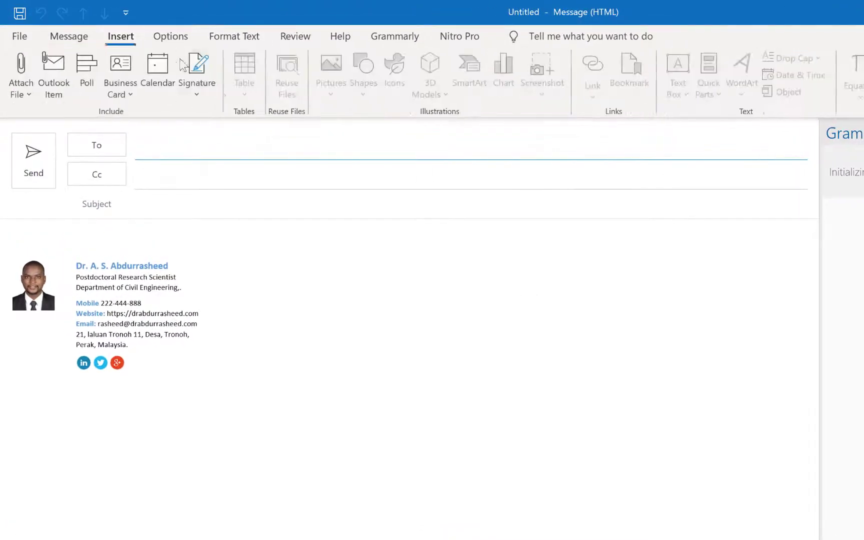
pyautogui.click(83, 72)
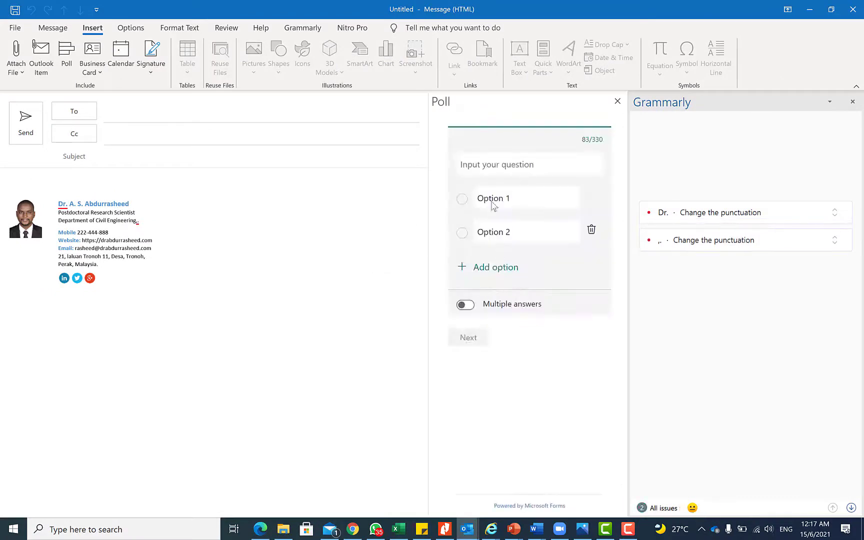
pyautogui.click(485, 160)
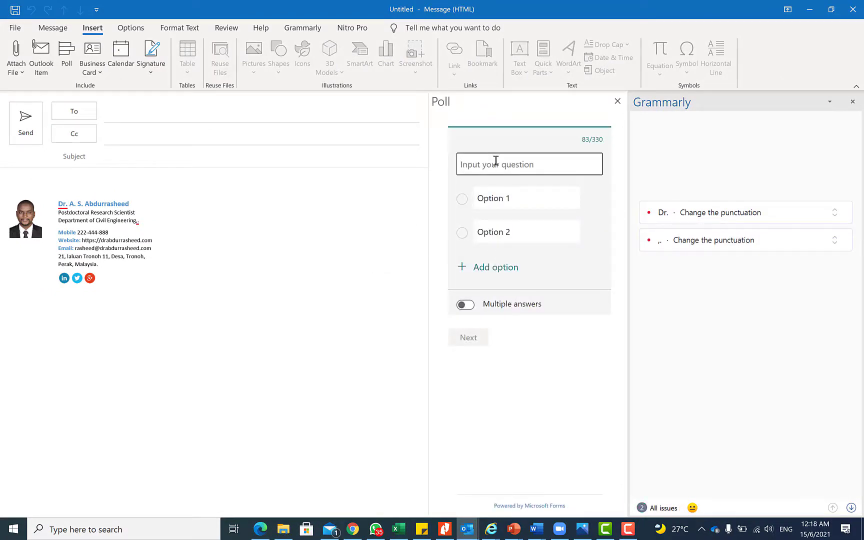
pyautogui.write('Who is the best speak')
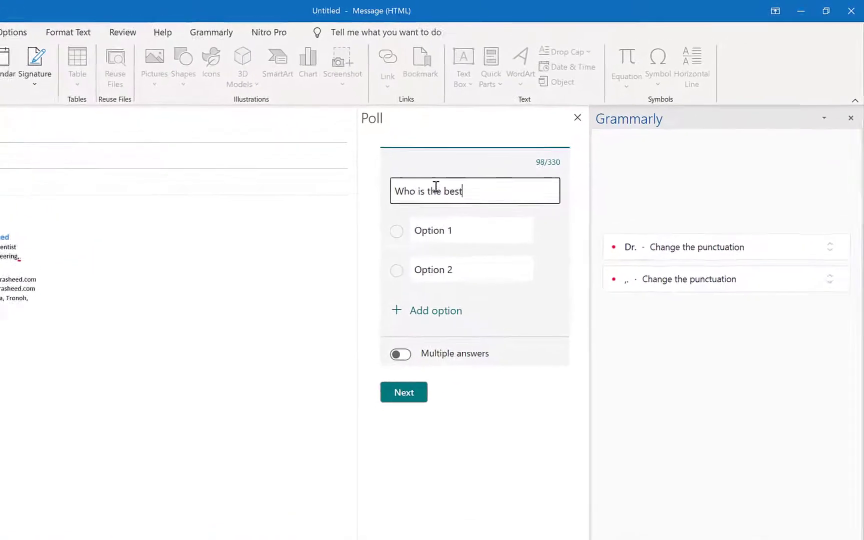
pyautogui.write('er today?')
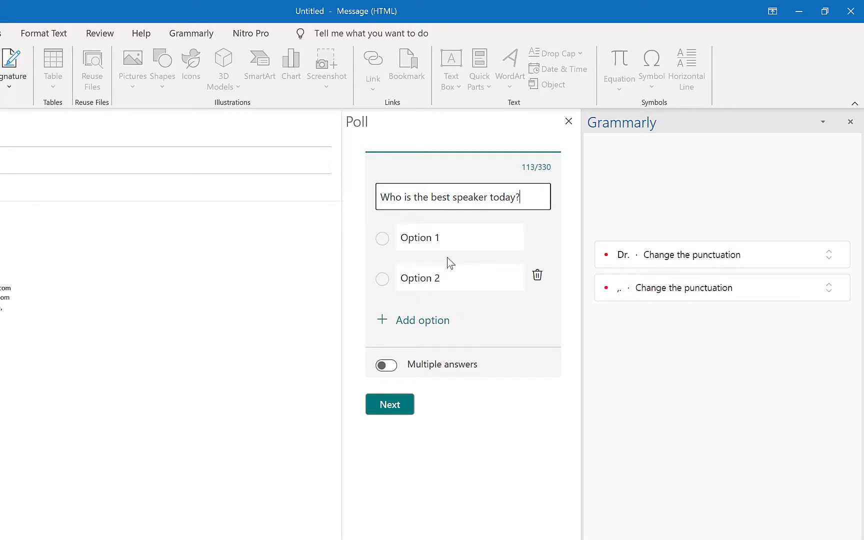
# Enter three speaker names as poll options, allow multiple answers, and preview the poll
pyautogui.click(457, 242)
pyautogui.write('dr.')
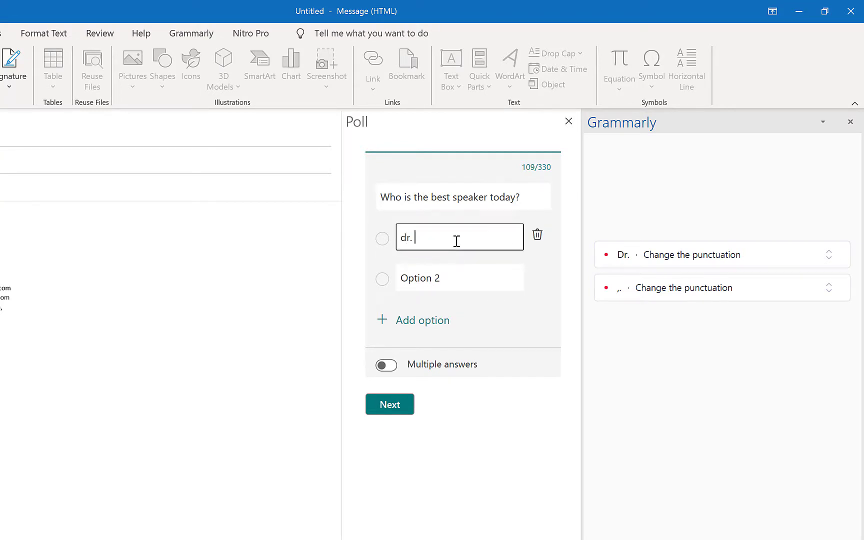
pyautogui.press('BackSpace')
pyautogui.press('BackSpace')
pyautogui.press('BackSpace')
pyautogui.press('BackSpace')
pyautogui.write('Dr. Rasheed')
pyautogui.press('Tab')
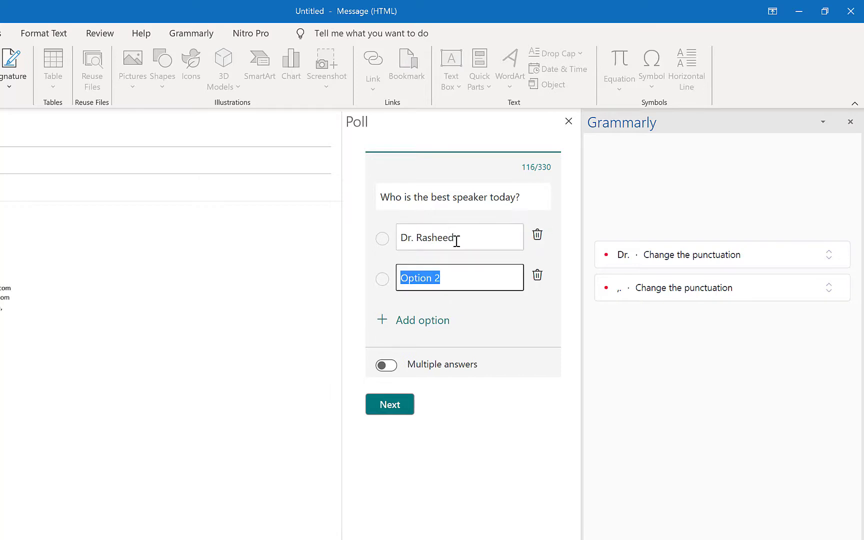
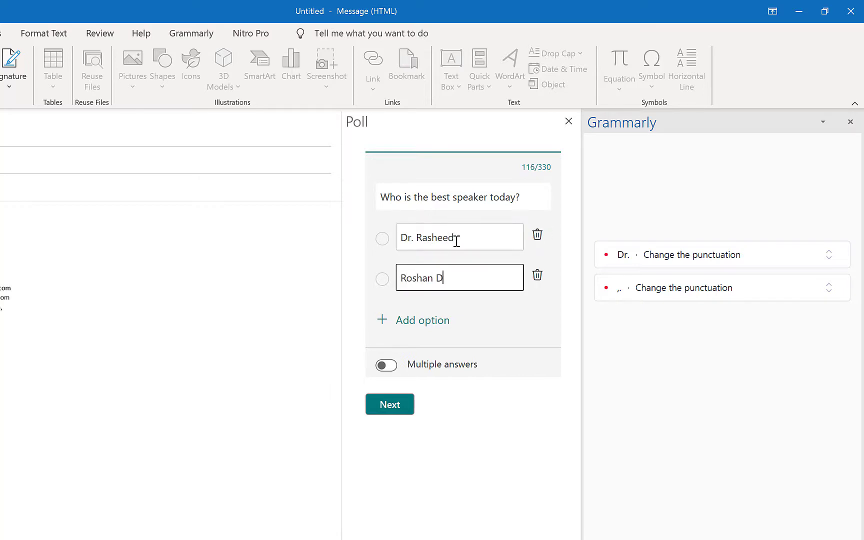
pyautogui.press('Tab')
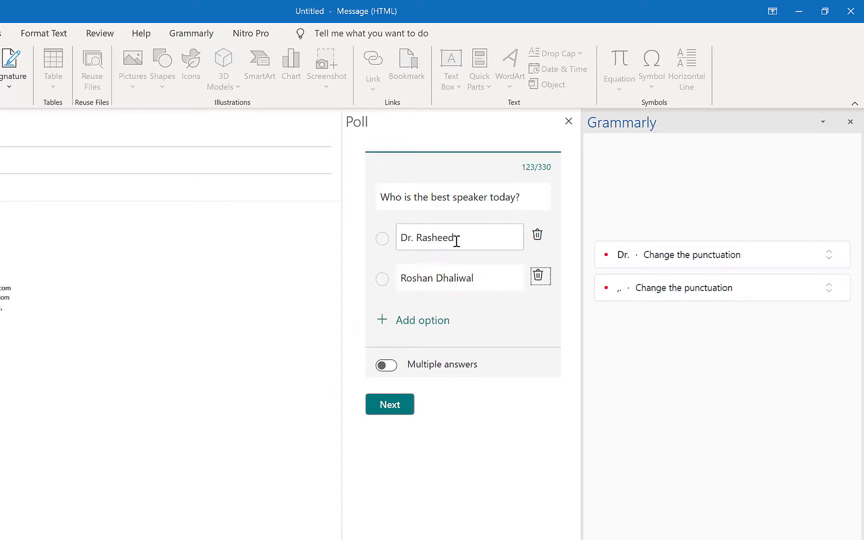
pyautogui.press('Tab')
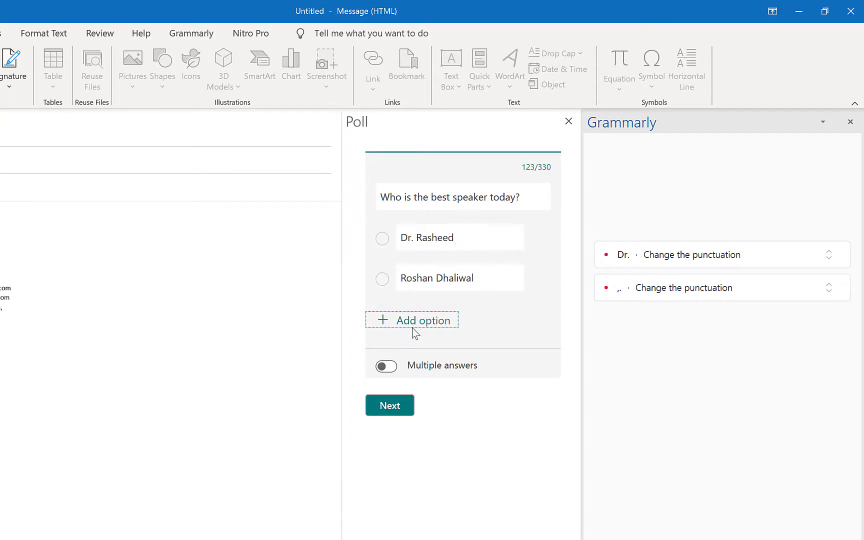
pyautogui.click(406, 321)
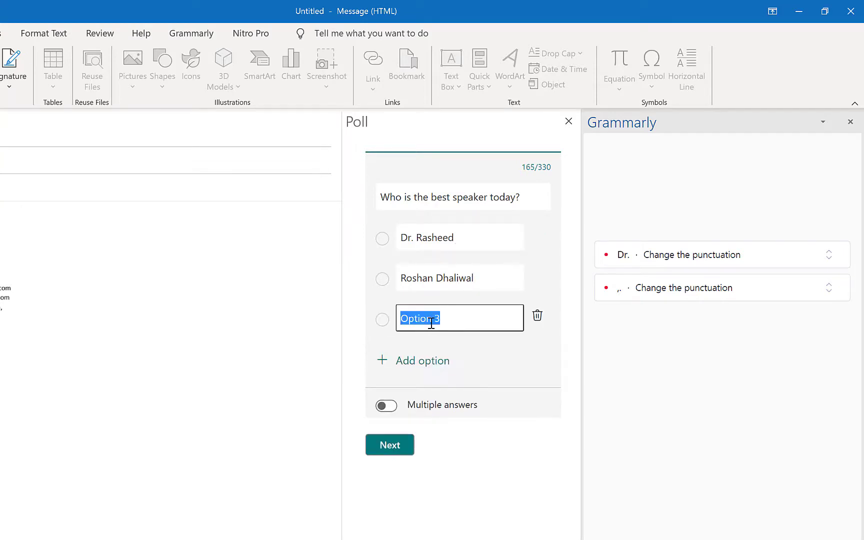
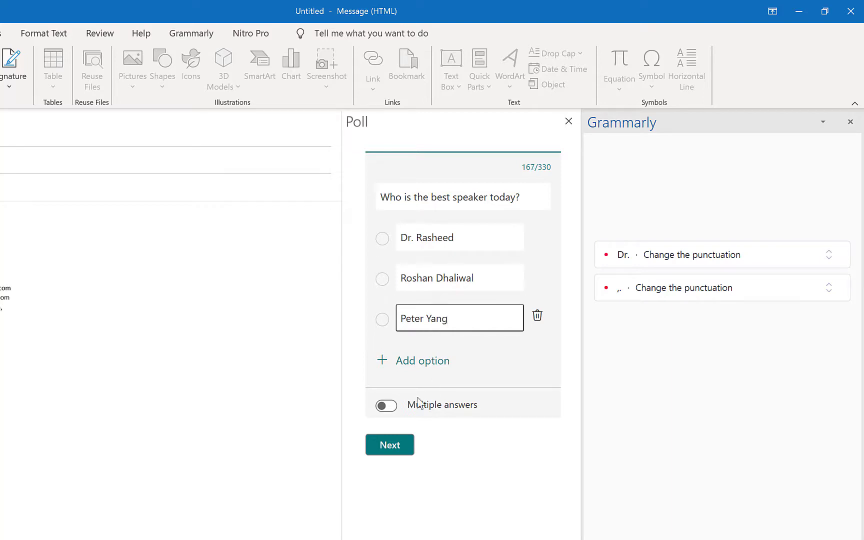
pyautogui.click(390, 408)
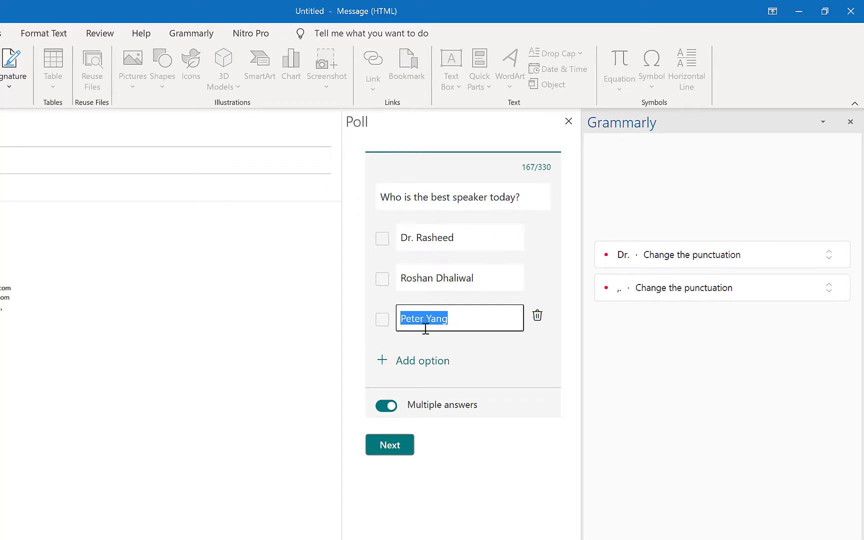
pyautogui.click(400, 450)
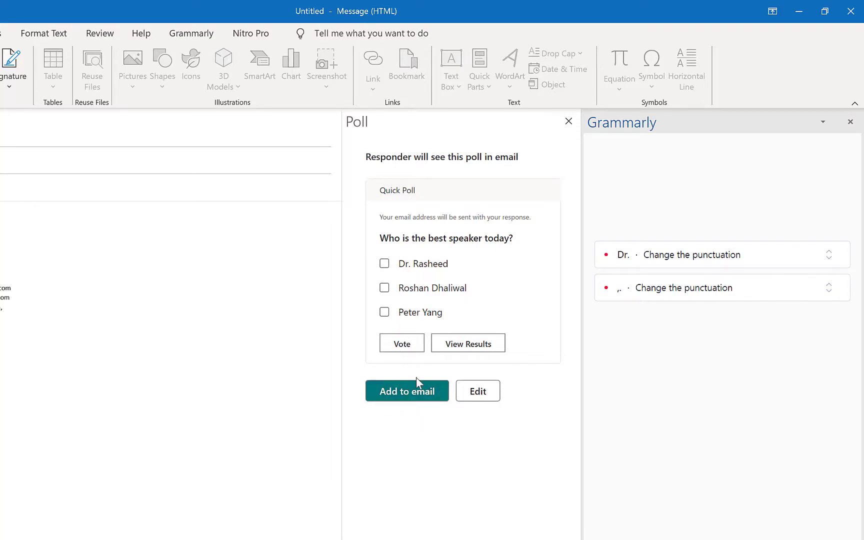
# Insert the poll card, add a 'Dear @' greeting mentioning the recipient, and send the email
pyautogui.click(410, 392)
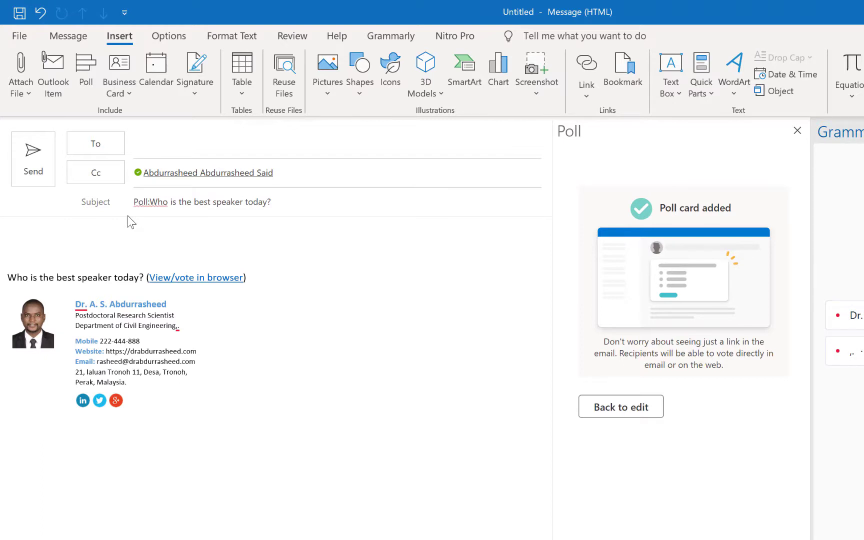
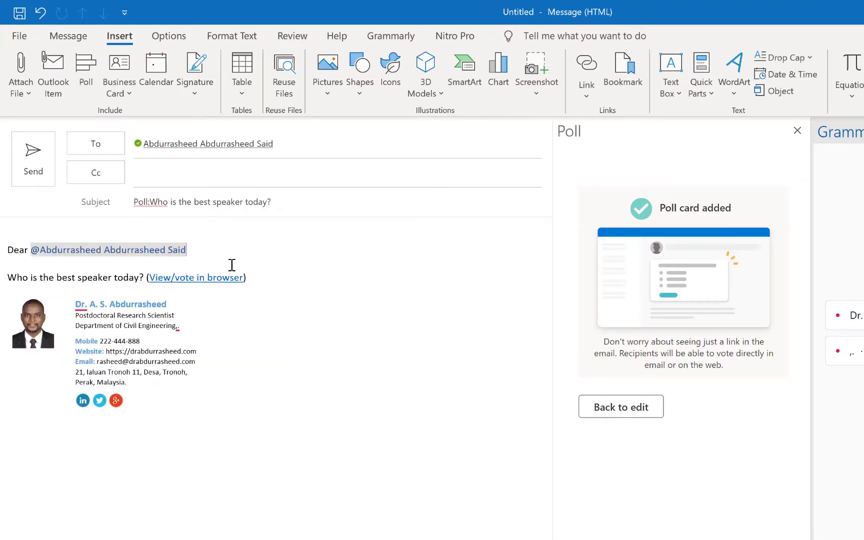
pyautogui.click(33, 153)
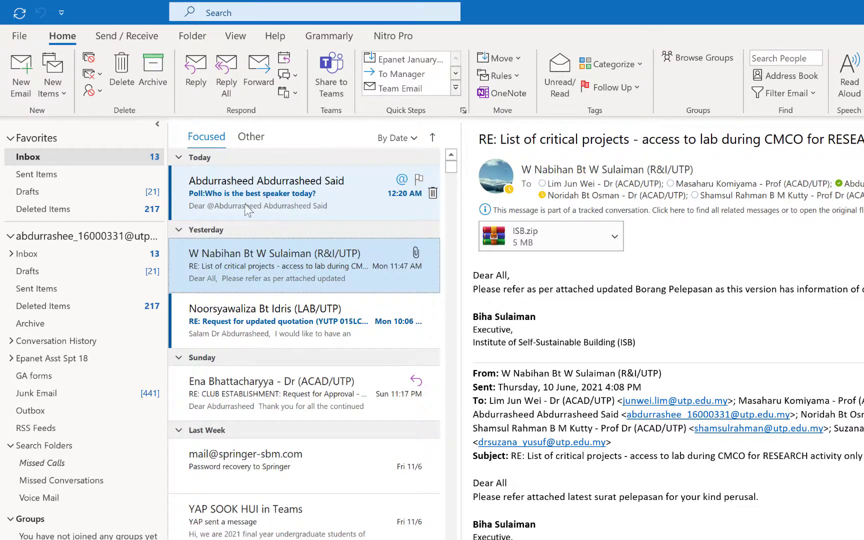
# Open the received poll email, vote for the first speaker, refresh the results, and close it
pyautogui.click(273, 192)
pyautogui.doubleClick(273, 193)
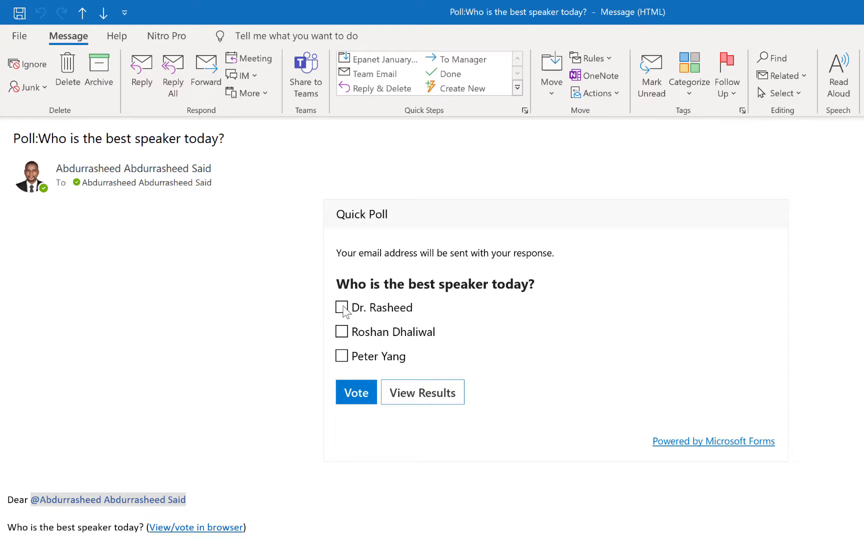
pyautogui.click(341, 307)
pyautogui.click(357, 398)
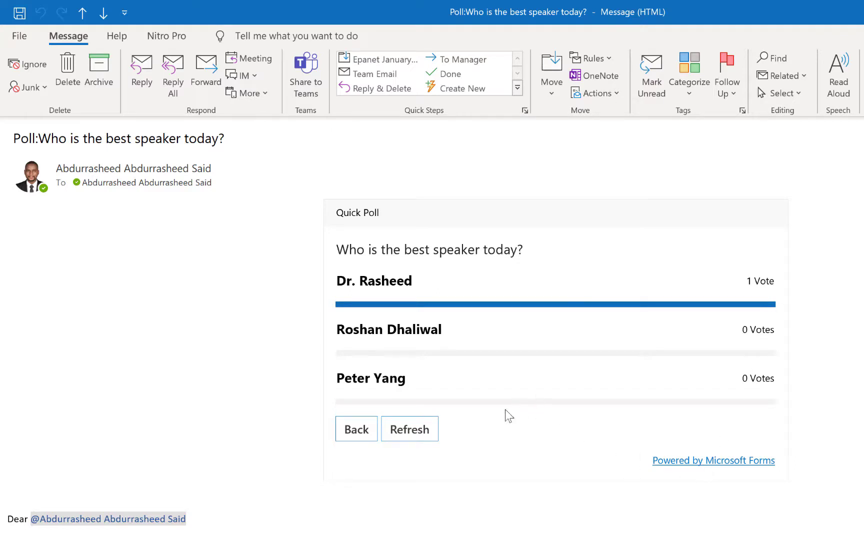
pyautogui.click(423, 435)
pyautogui.click(424, 436)
pyautogui.press('Escape')
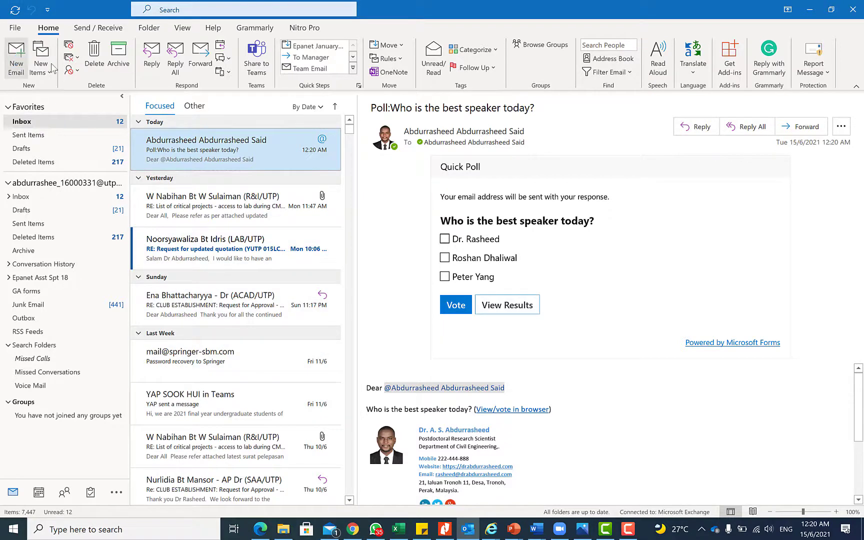
# Address a new email to four recipients picked from suggestions and searches, then close it
pyautogui.click(16, 58)
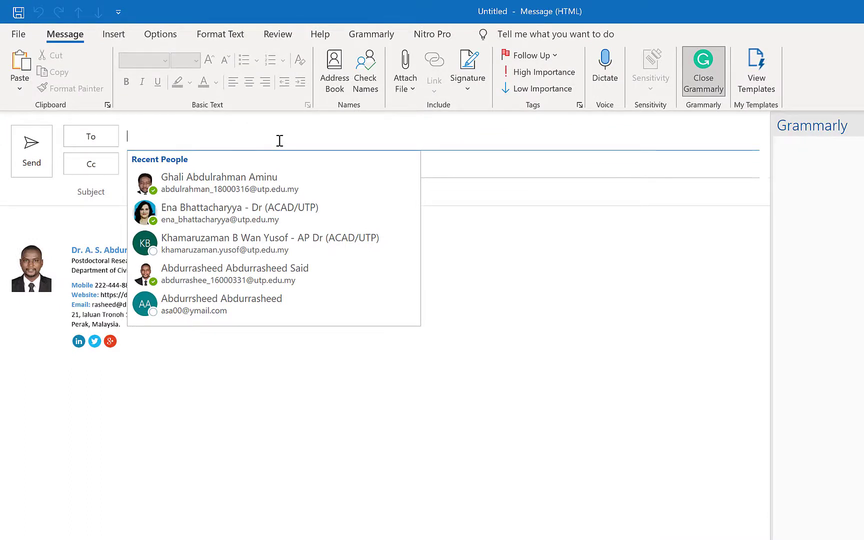
pyautogui.click(281, 179)
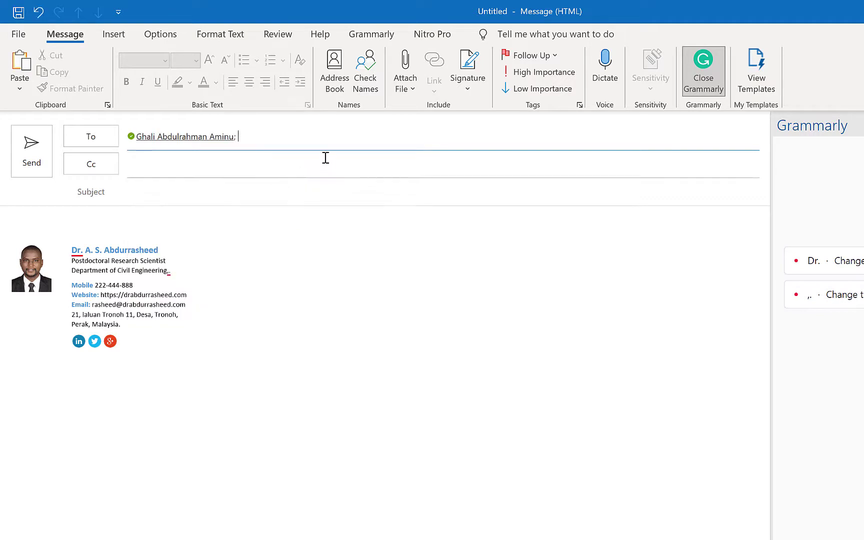
pyautogui.click(331, 135)
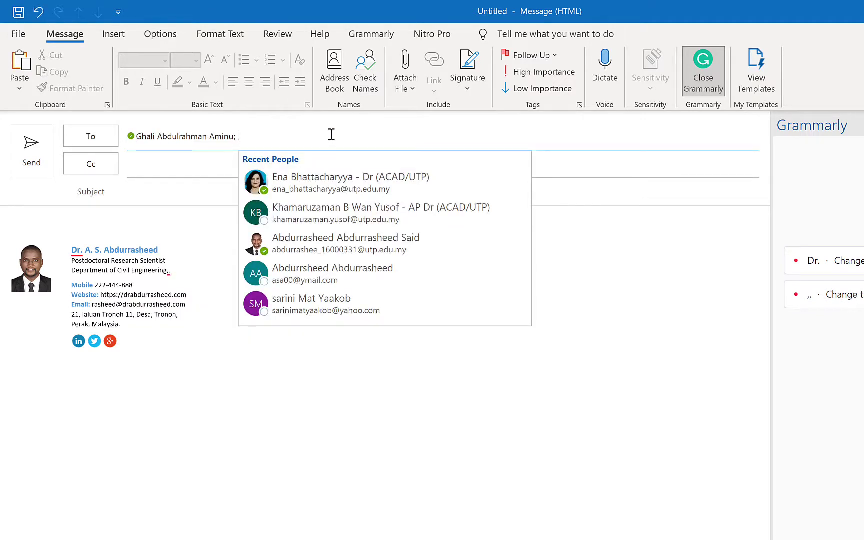
pyautogui.click(358, 183)
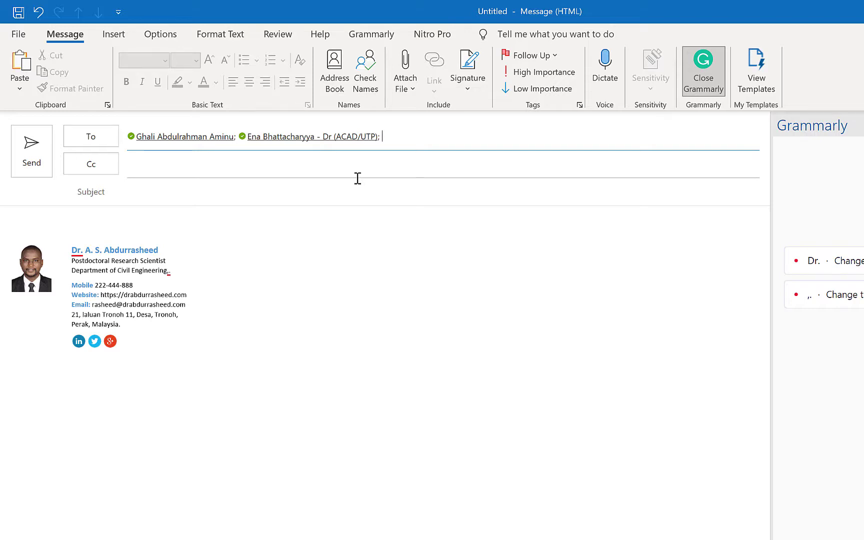
pyautogui.write('zai')
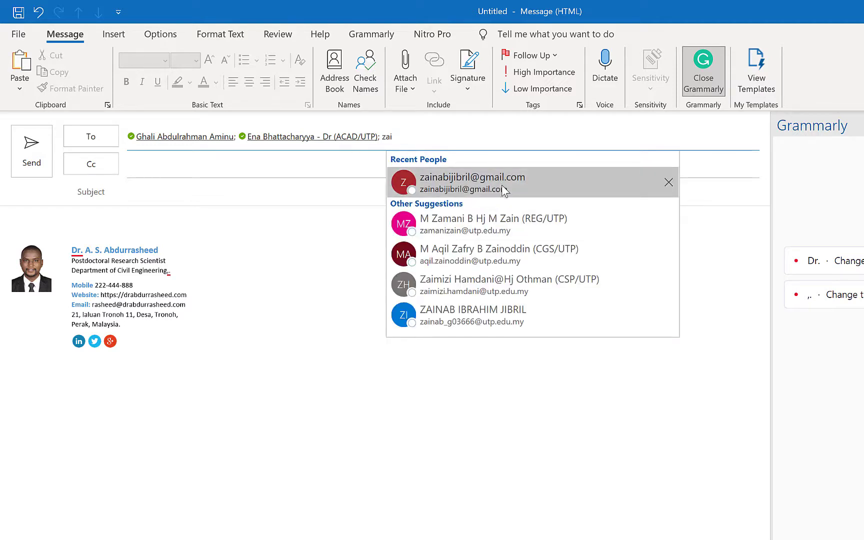
pyautogui.click(502, 184)
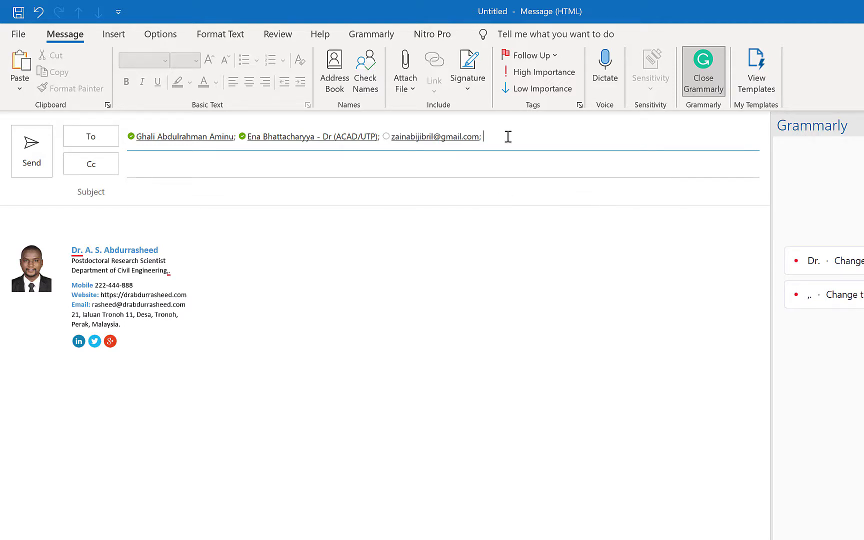
pyautogui.write('han')
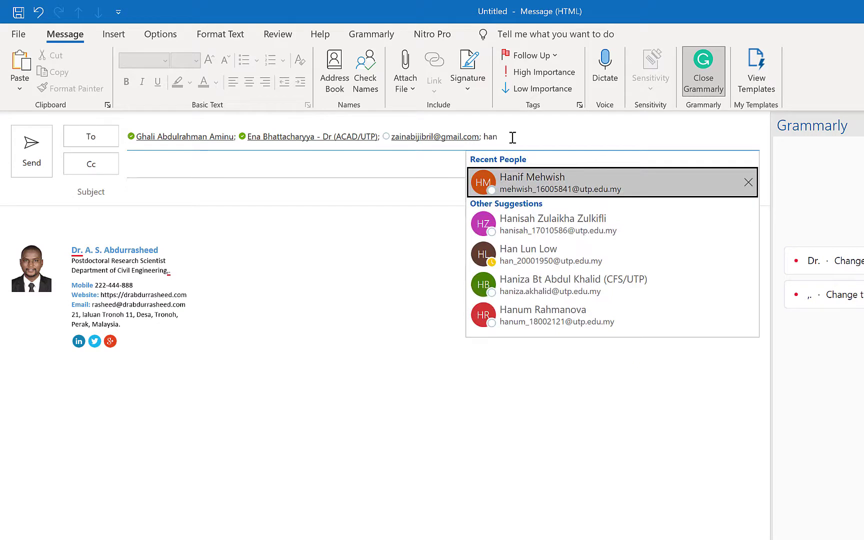
pyautogui.click(556, 255)
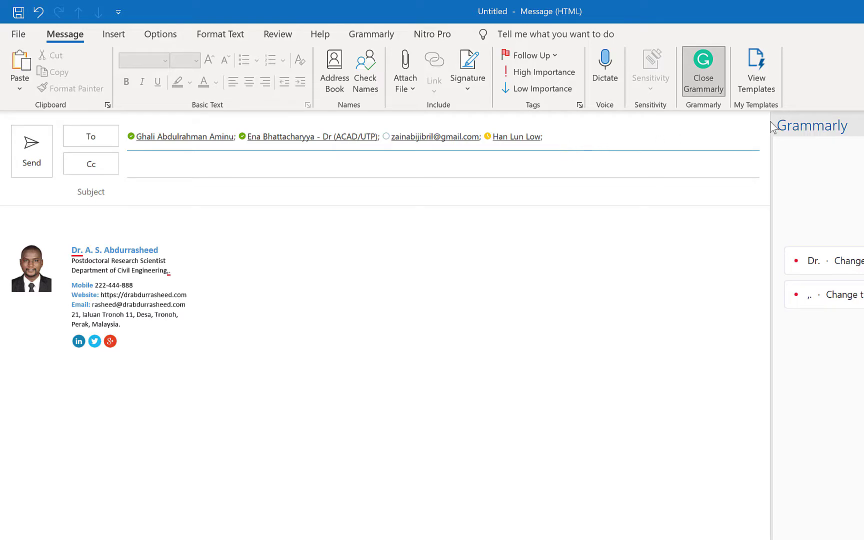
pyautogui.hotkey('alt', 'F4')
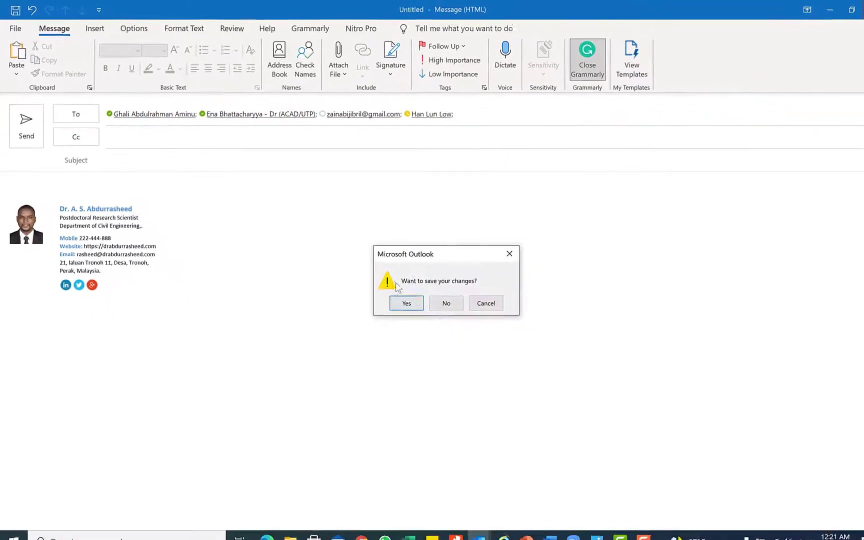
# Discard the draft, go to People, and start a new contact group named UTP Toastmasters Club
pyautogui.click(542, 365)
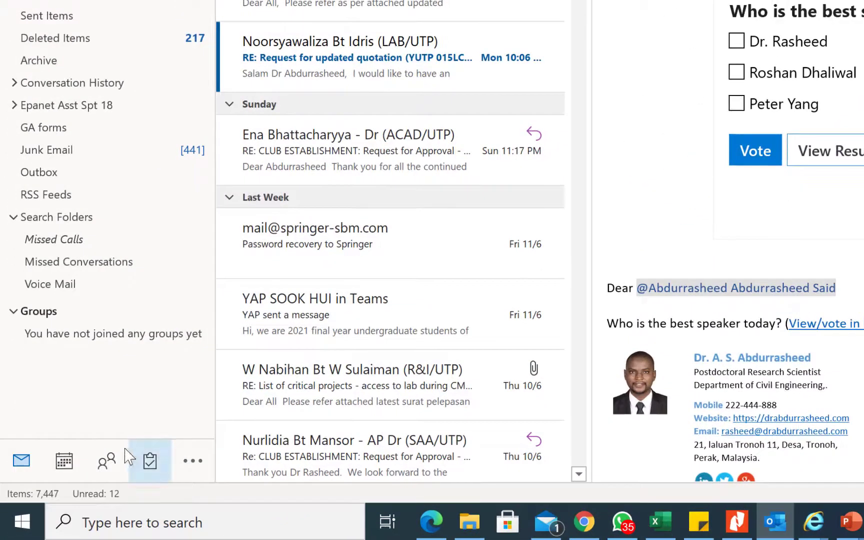
pyautogui.moveTo(64, 497)
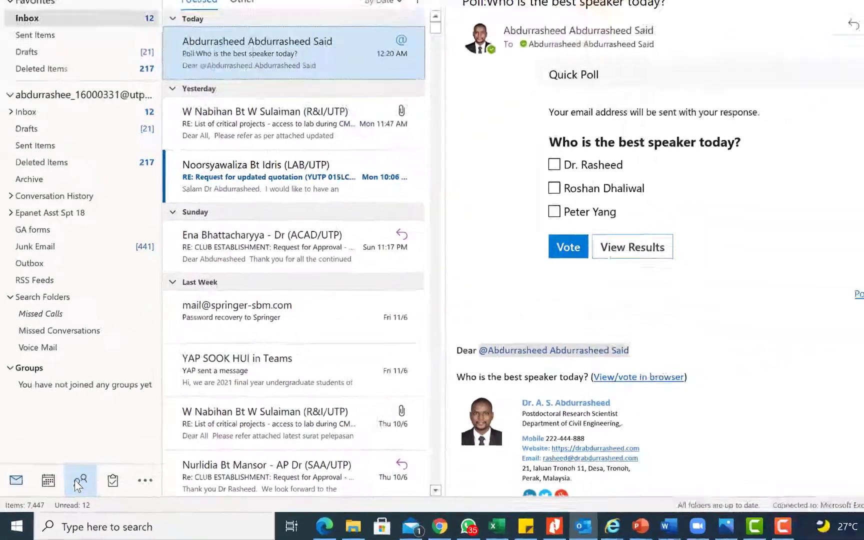
pyautogui.click(74, 479)
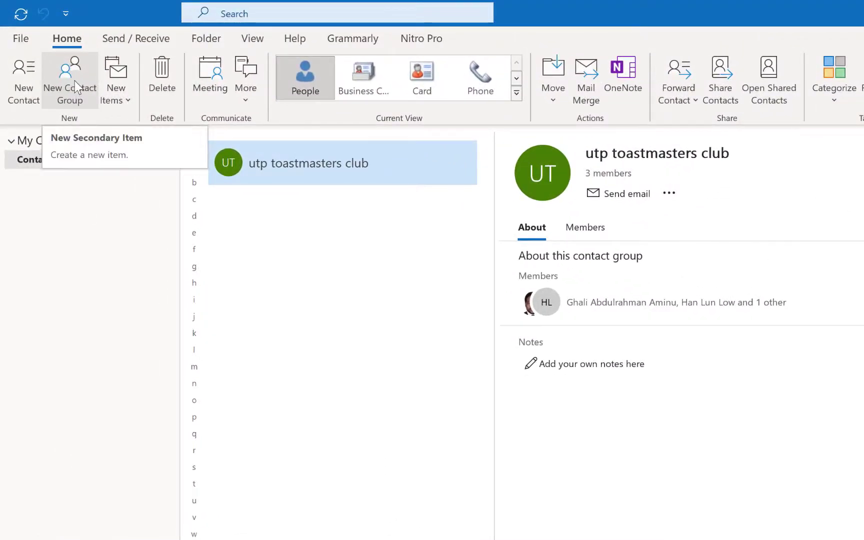
pyautogui.click(71, 93)
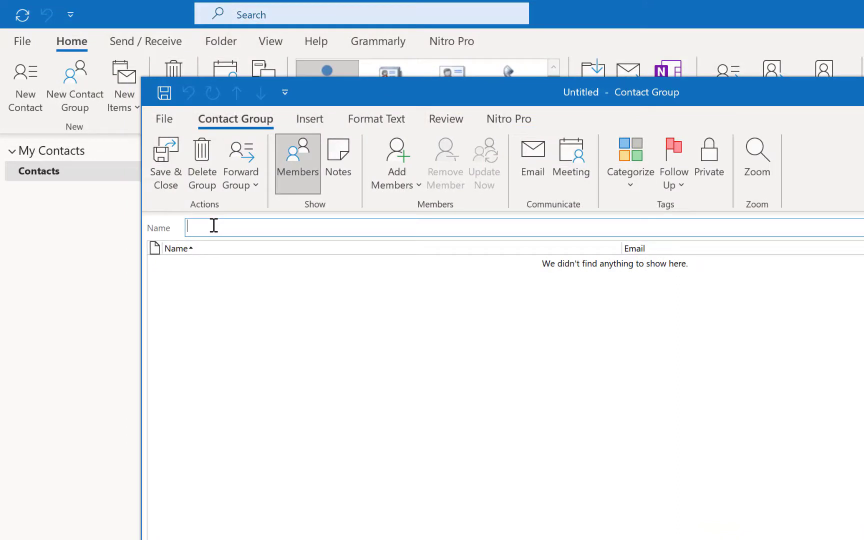
pyautogui.write('UTP Toastmasters Club')
# Add the first members from the address book by name search, removing a duplicate entry
pyautogui.click(416, 189)
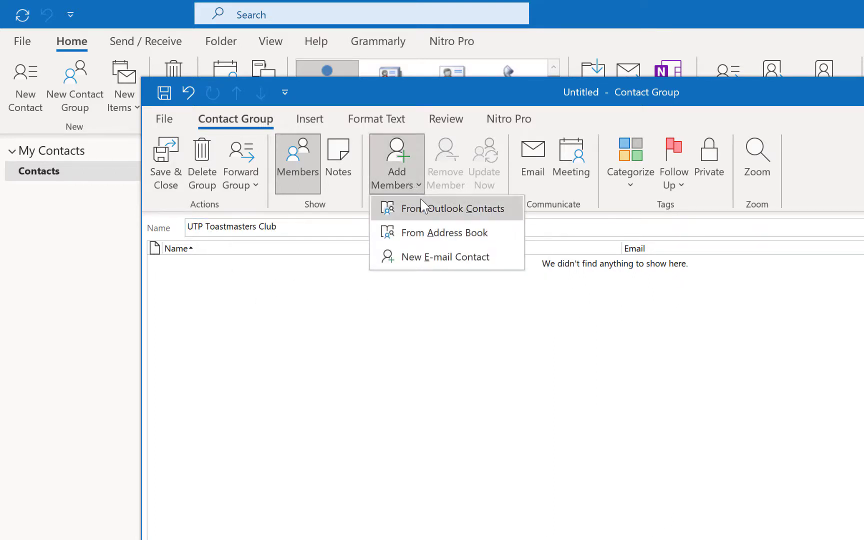
pyautogui.click(428, 235)
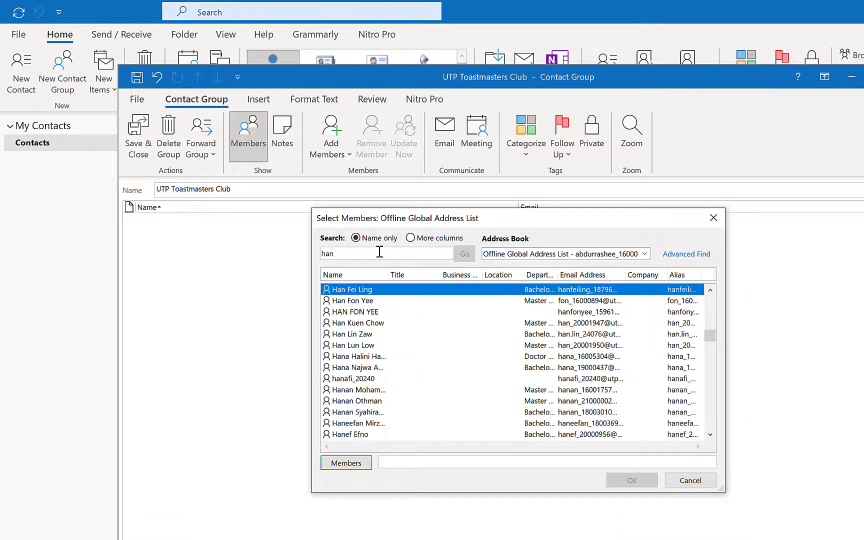
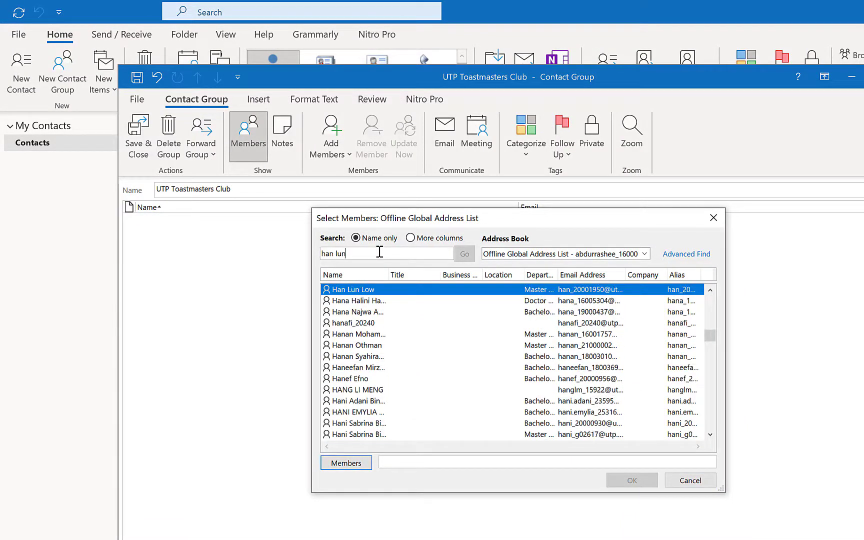
pyautogui.press('Return')
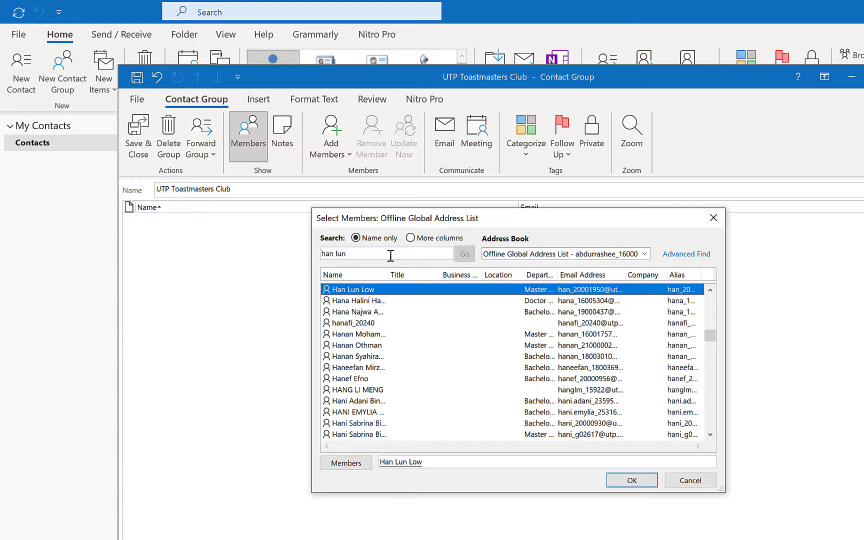
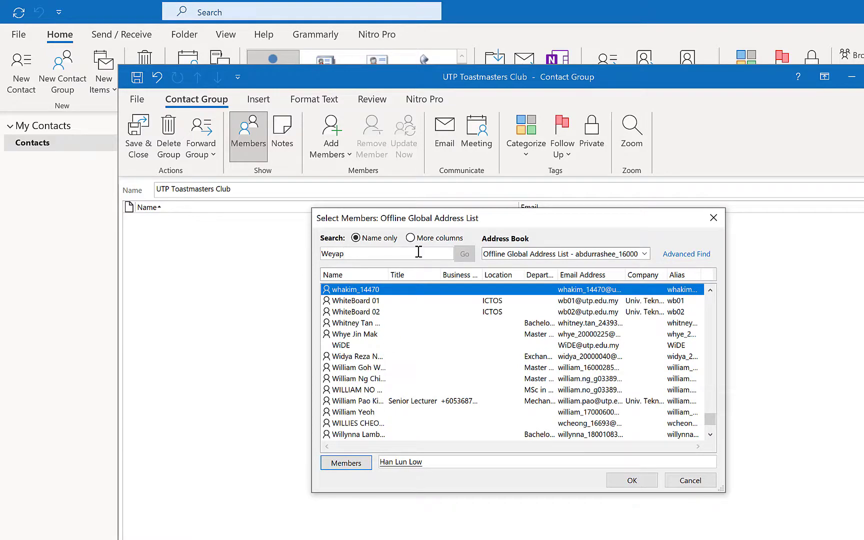
pyautogui.doubleClick(419, 252)
pyautogui.write('Mahesh')
pyautogui.press('Return')
pyautogui.doubleClick(388, 293)
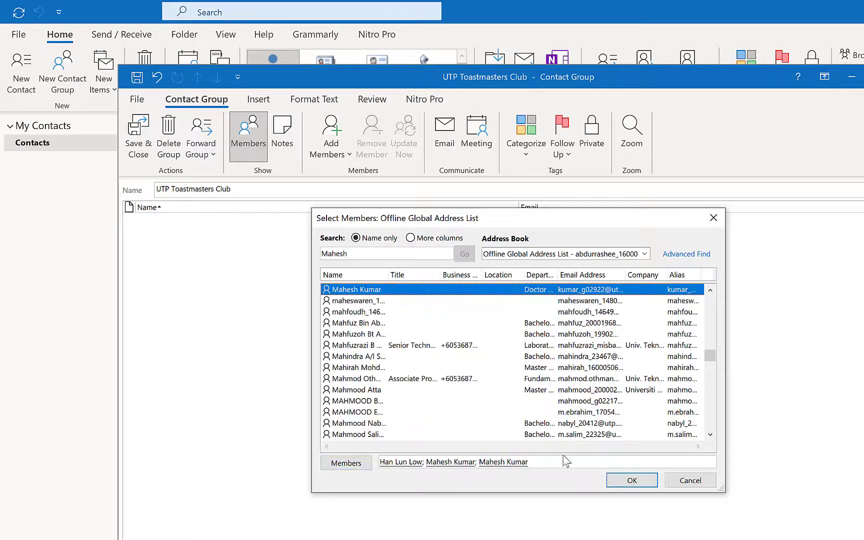
pyautogui.click(554, 461)
pyautogui.press('BackSpace')
# Search and add the remaining three members, then confirm the member list
pyautogui.doubleClick(365, 254)
pyautogui.write('ghala')
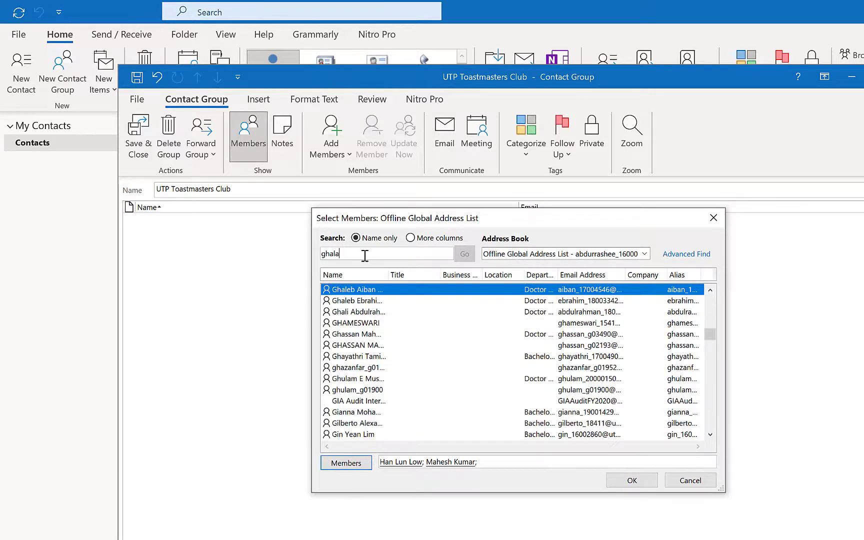
pyautogui.press('Return')
pyautogui.doubleClick(359, 253)
pyautogui.write('sadiq')
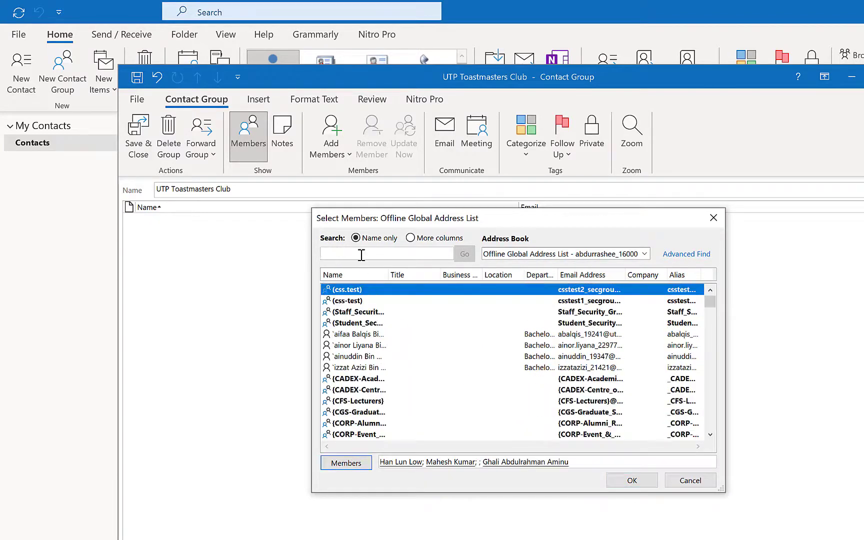
pyautogui.press('Return')
pyautogui.doubleClick(395, 253)
pyautogui.write('babatund')
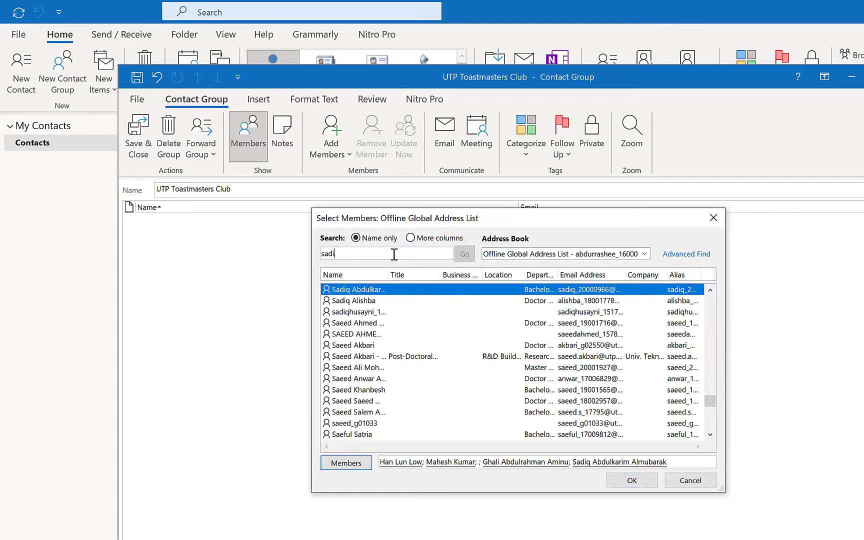
pyautogui.press('Return')
pyautogui.press('Return')
pyautogui.click(632, 489)
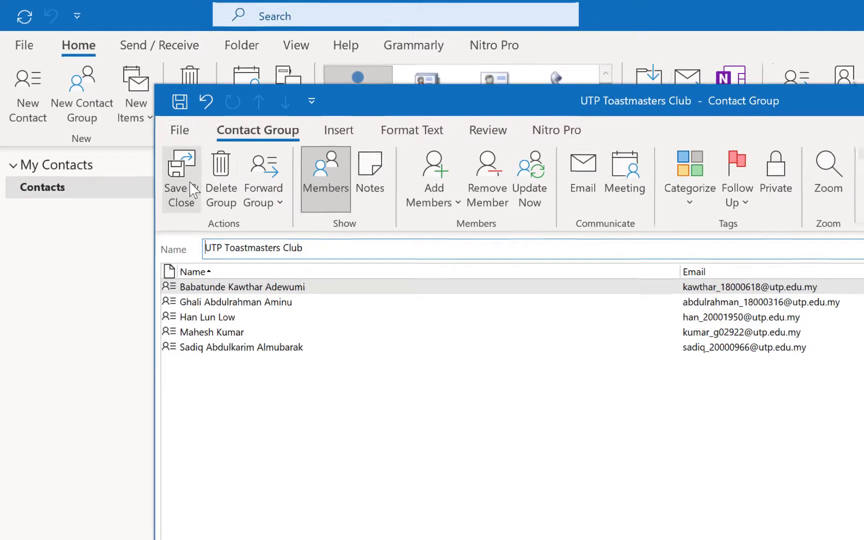
# Save the contact group and address a new email to UTP Toastmasters Club
pyautogui.click(193, 190)
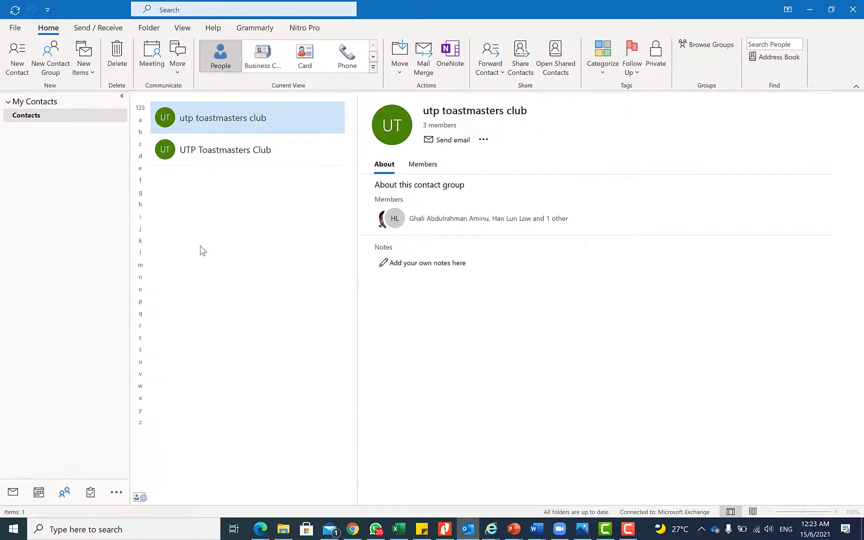
pyautogui.click(12, 493)
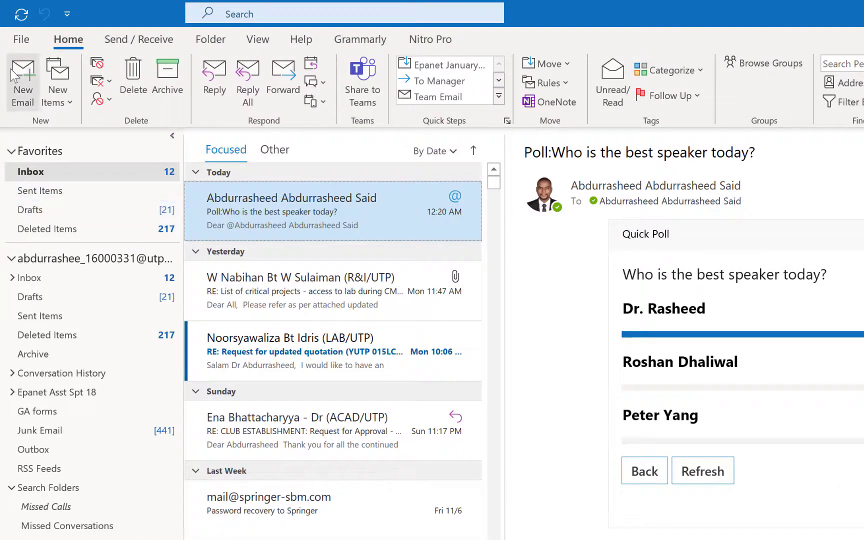
pyautogui.click(23, 80)
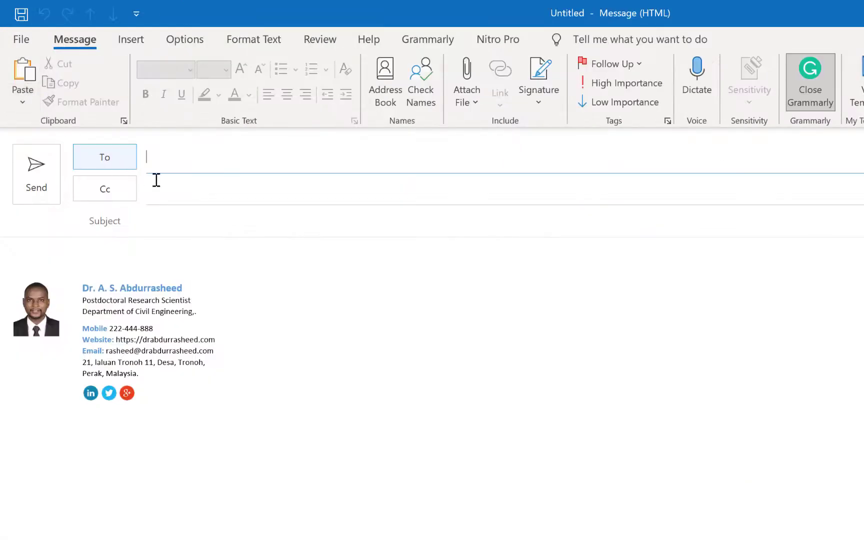
pyautogui.click(195, 164)
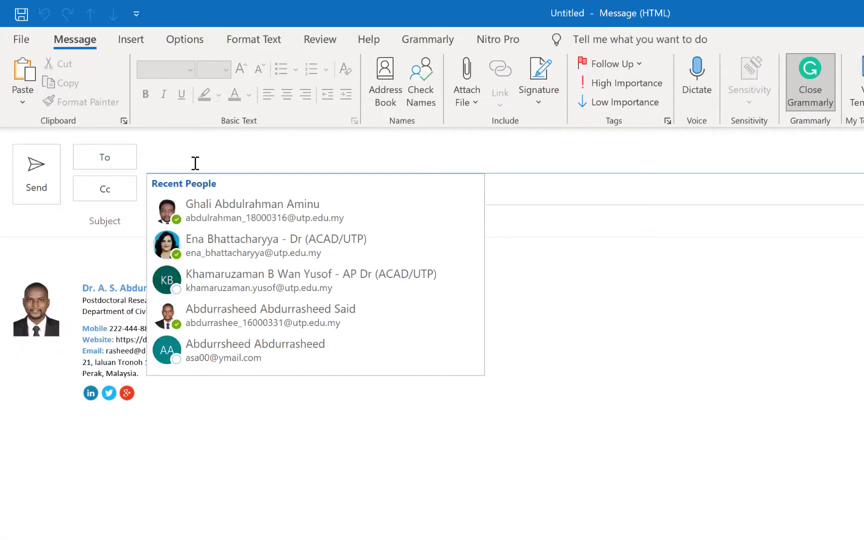
pyautogui.write('UTP')
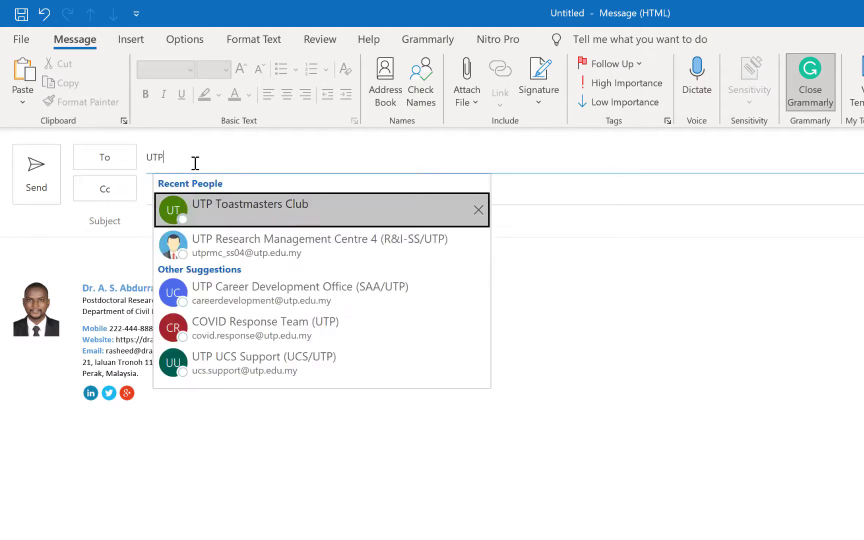
pyautogui.click(216, 200)
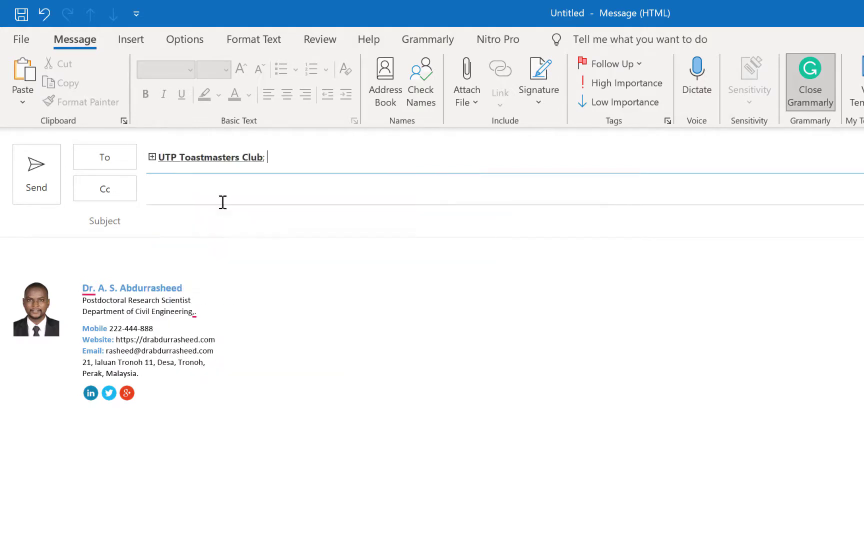
# Open the group's profile from the To field and check its member list
pyautogui.moveTo(245, 156)
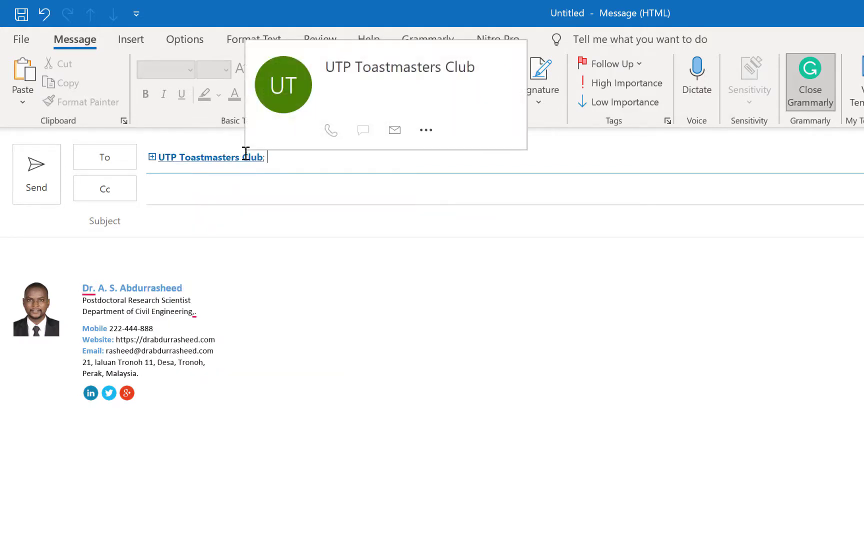
pyautogui.doubleClick(218, 162)
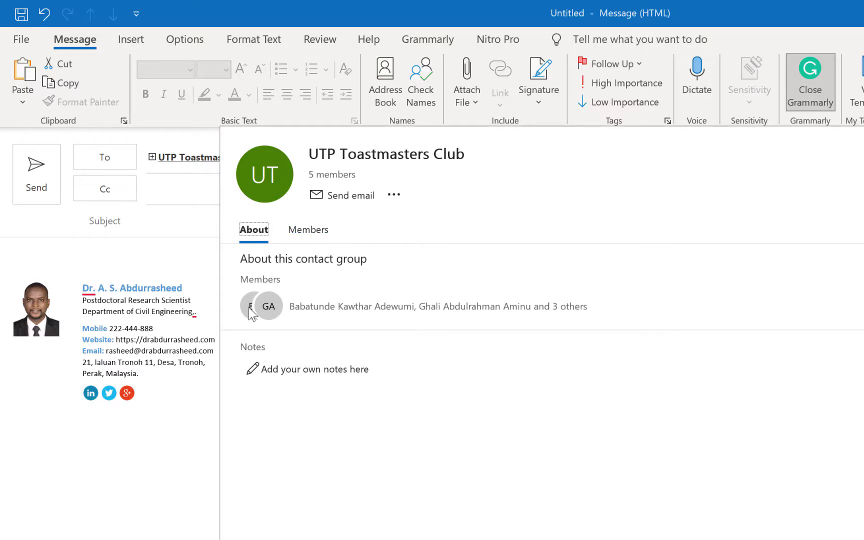
pyautogui.click(311, 238)
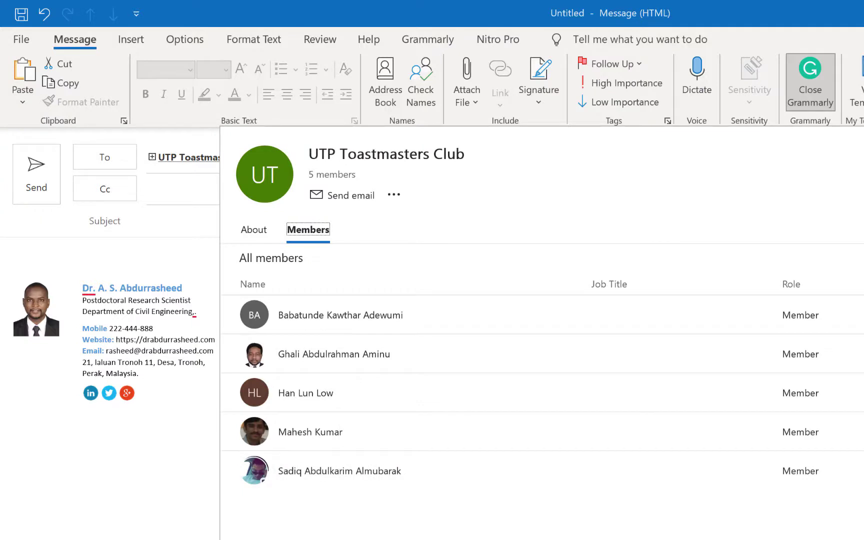
pyautogui.click(292, 159)
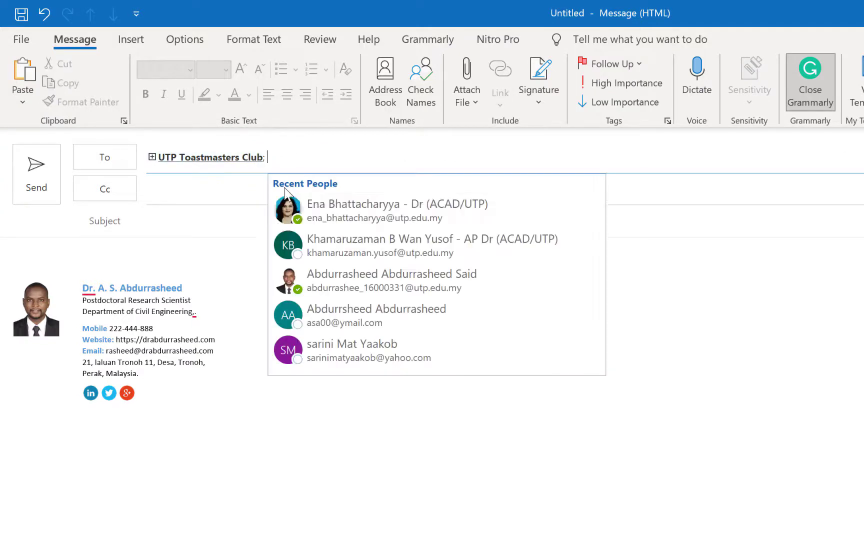
# Add the subject 'Meeting schedules', then close the draft without saving
pyautogui.click(216, 219)
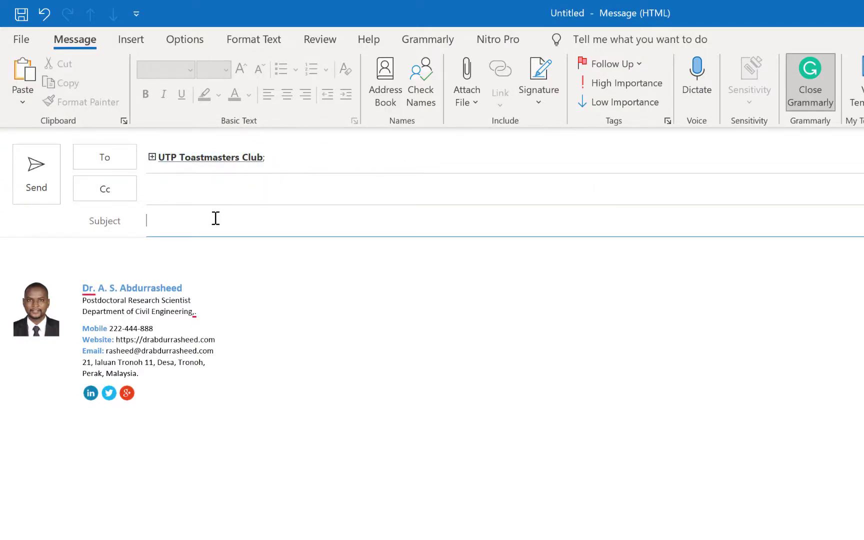
pyautogui.write('Meeting schedules')
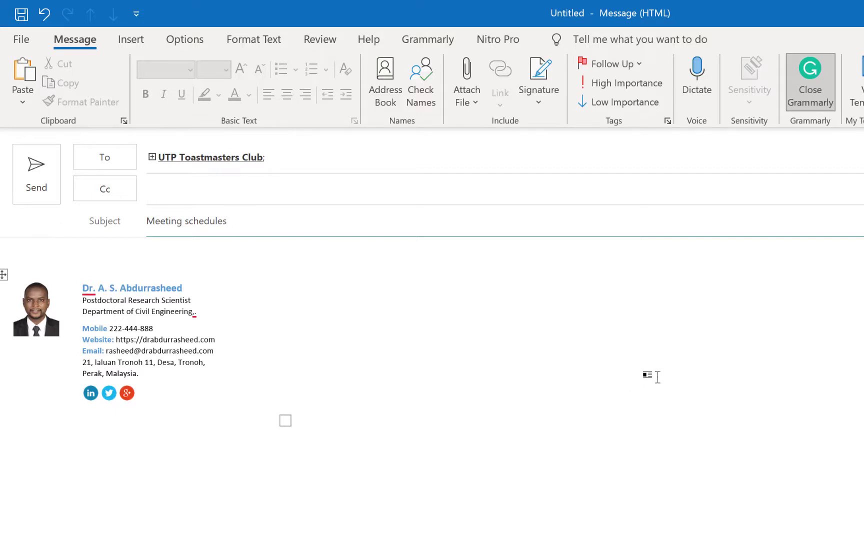
pyautogui.press('Tab')
pyautogui.press('Escape')
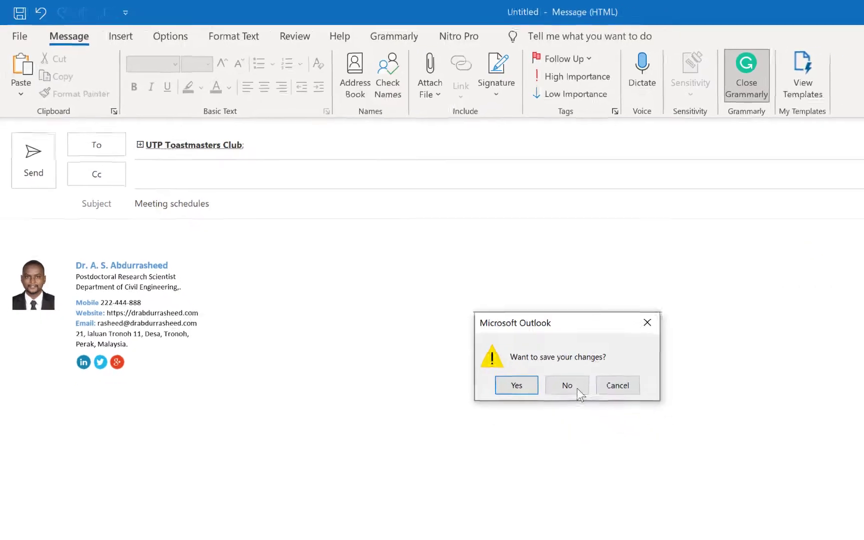
pyautogui.click(623, 417)
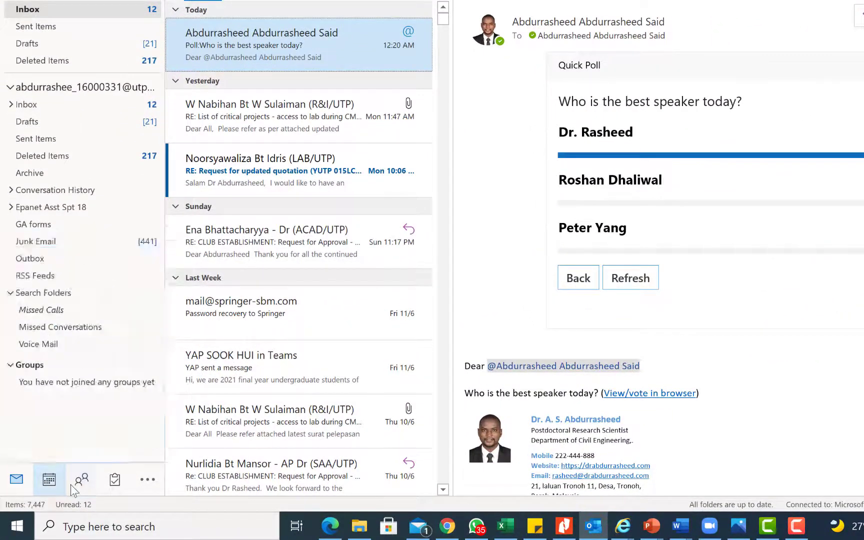
# Reopen the UTP Toastmasters Club group from People, review its members, then close it
pyautogui.click(71, 484)
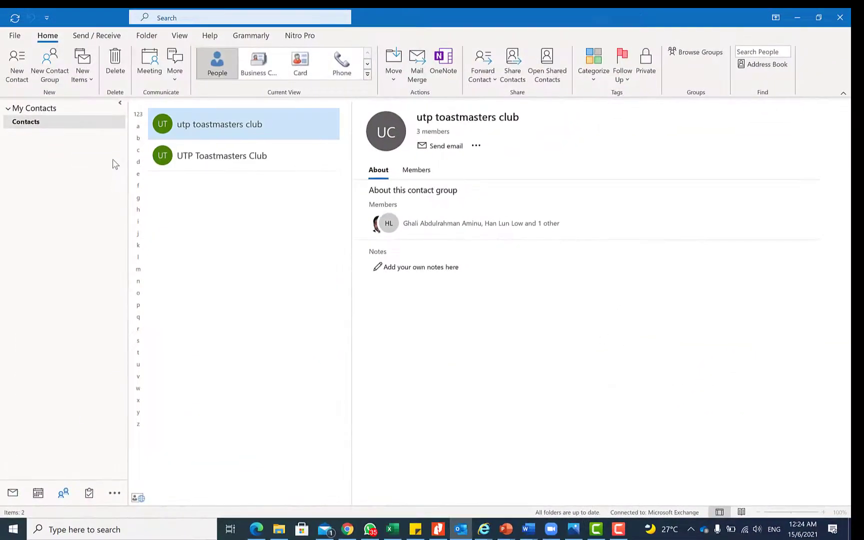
pyautogui.click(210, 167)
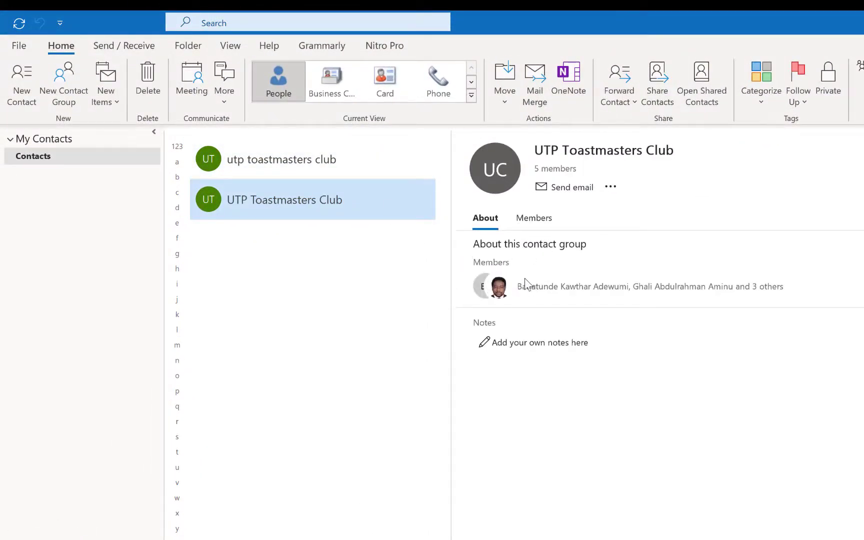
pyautogui.click(531, 218)
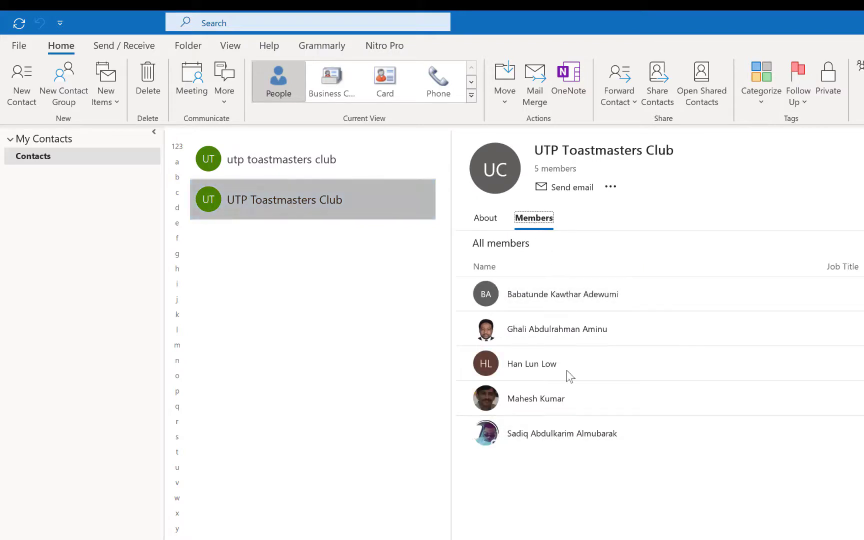
pyautogui.rightClick(362, 198)
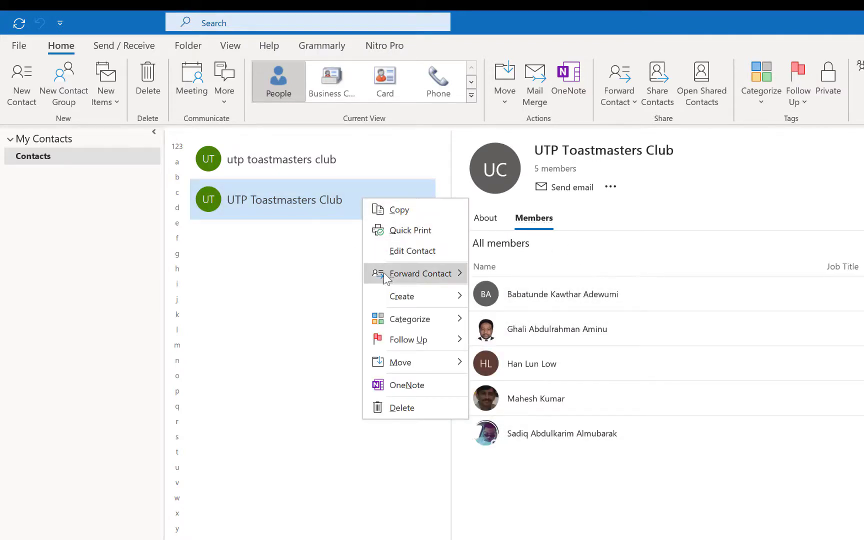
pyautogui.click(406, 255)
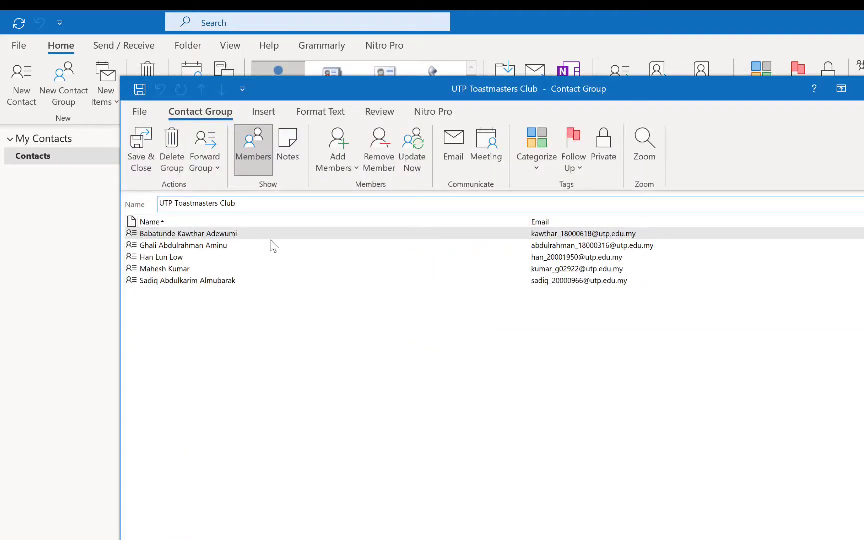
pyautogui.click(340, 168)
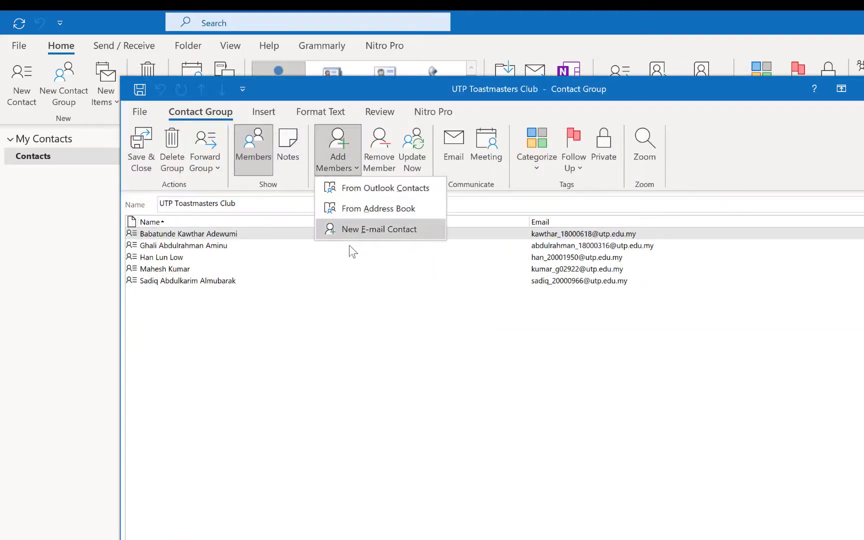
pyautogui.press('Escape')
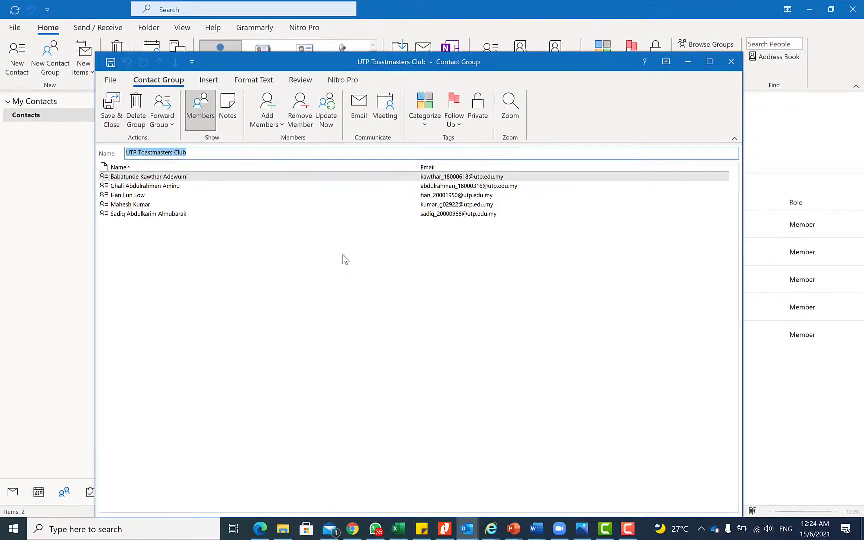
pyautogui.click(730, 61)
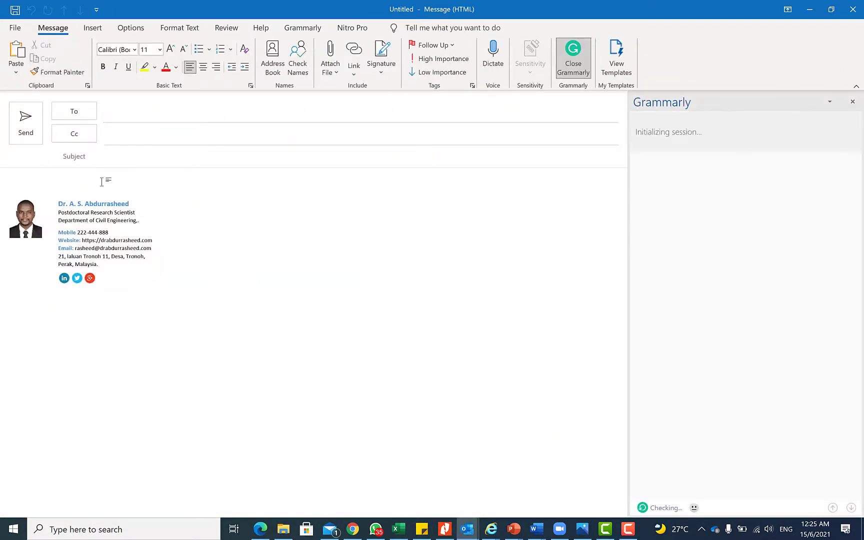
# Paste the 'Top 10 tips and tricks in outlook' list above the signature and select it
pyautogui.press('Return')
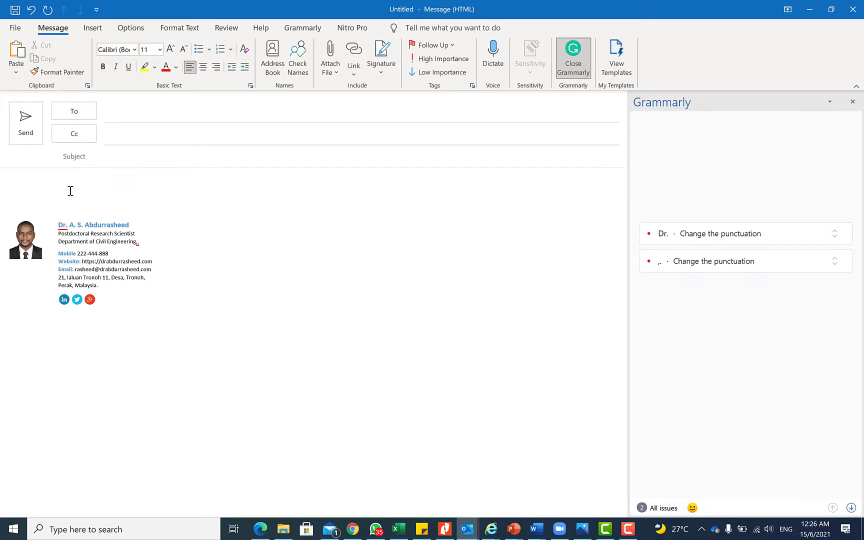
pyautogui.write('Top 10 tips and tricks in outlook 1. How to make signature in outlook 2. How to set an out of office email (demonstrate with example) 3. Adding @Mention 4. Adding search folder (you can do custom search) 5. Adding poll to an email 6. Send a distribution email 7. Adding quick parts 8. Adding quick access (to customize your tools) 9. remove new email notifications 10. Add other email accounts (gmail, yahoo, live, personal)  Bonus tip: Work offline')
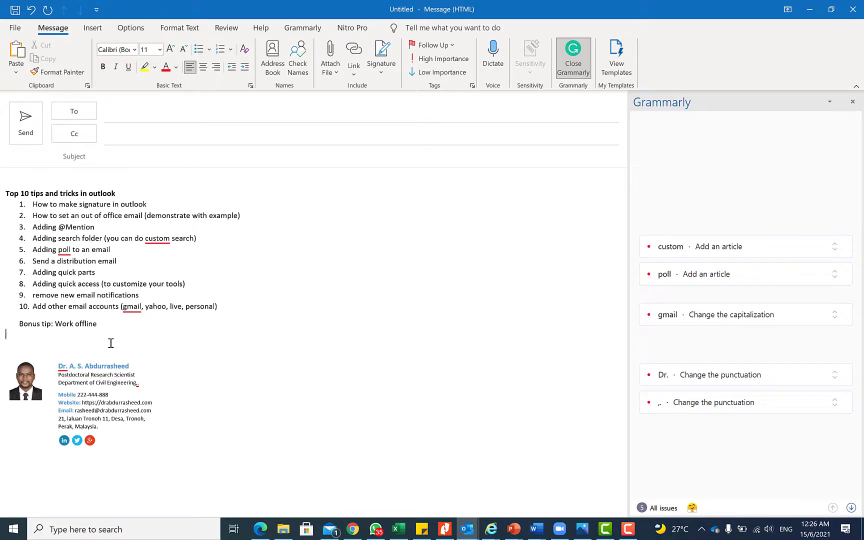
pyautogui.moveTo(107, 326); pyautogui.dragTo(2, 190)
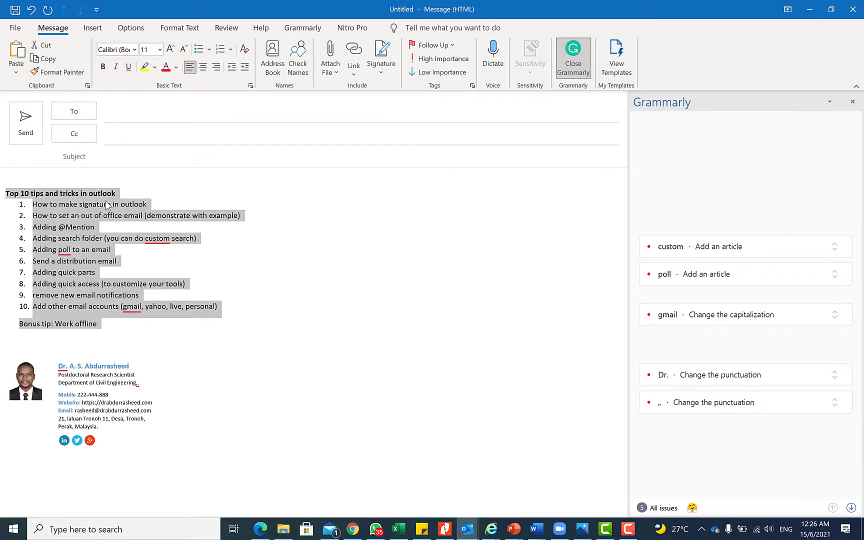
# Save the selected list to the Quick Part gallery as 'Top 10 tips OUTLOOK'
pyautogui.click(93, 28)
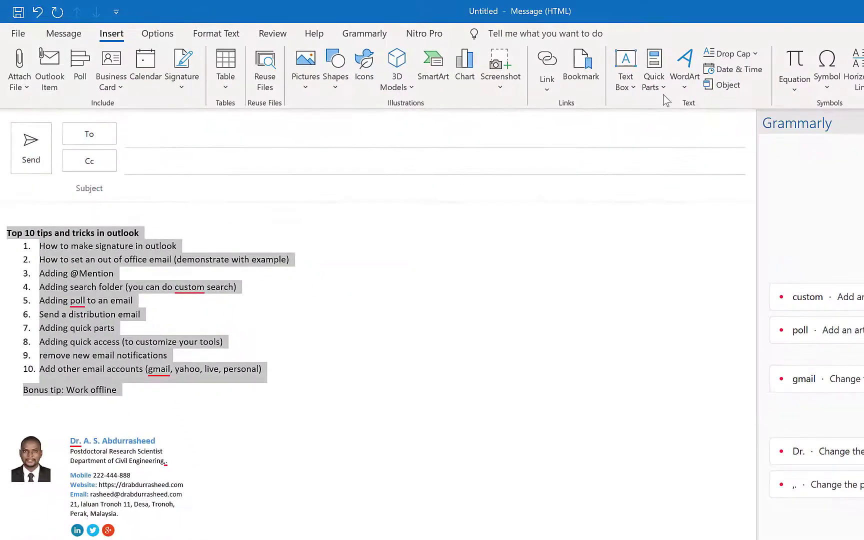
pyautogui.click(659, 92)
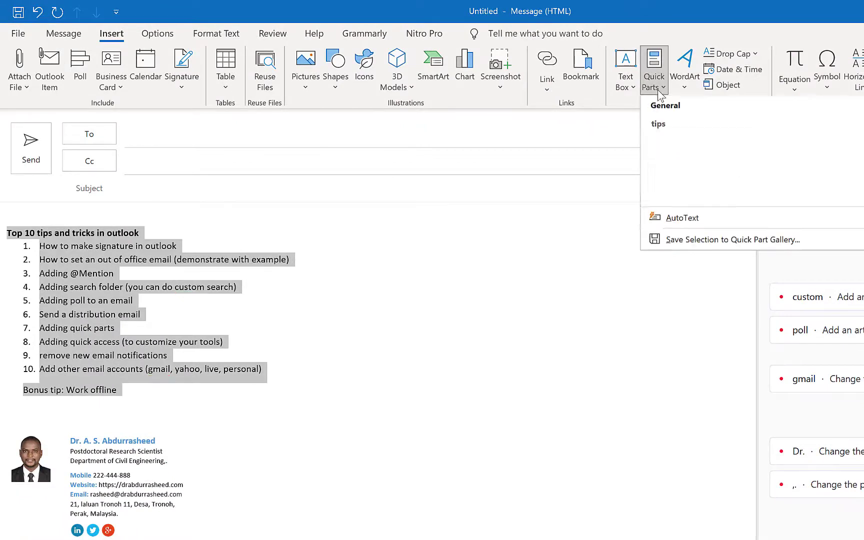
pyautogui.click(698, 240)
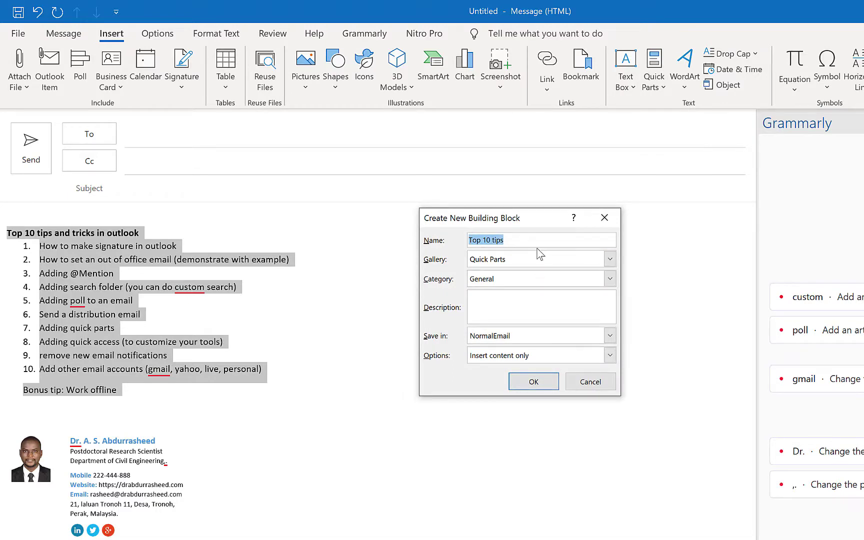
pyautogui.press('End')
pyautogui.write('OUTLOOK')
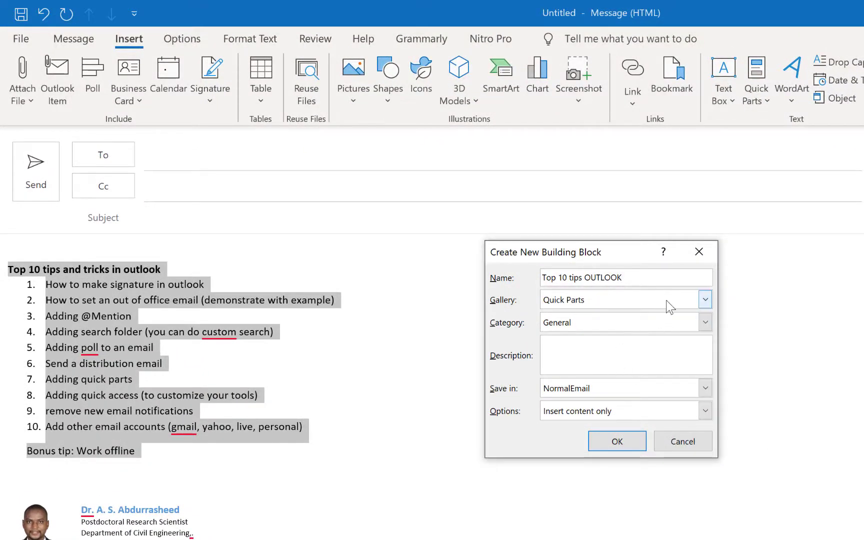
# File it under a new 'Tips and tricks' category with Insert content only, and save
pyautogui.click(705, 323)
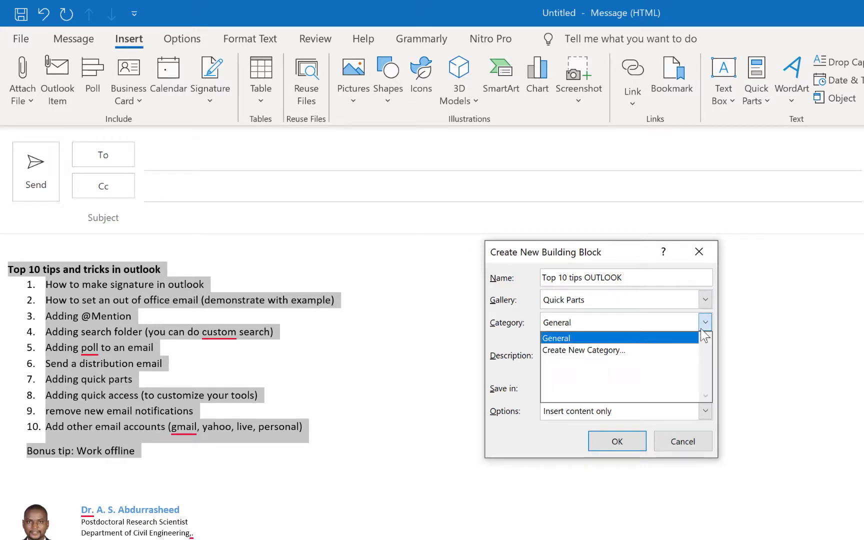
pyautogui.click(685, 350)
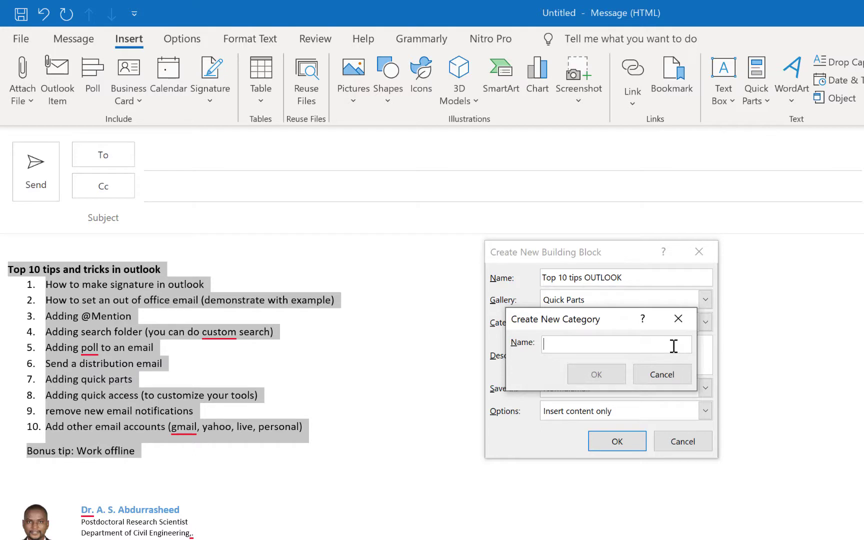
pyautogui.write('Tips and tricks')
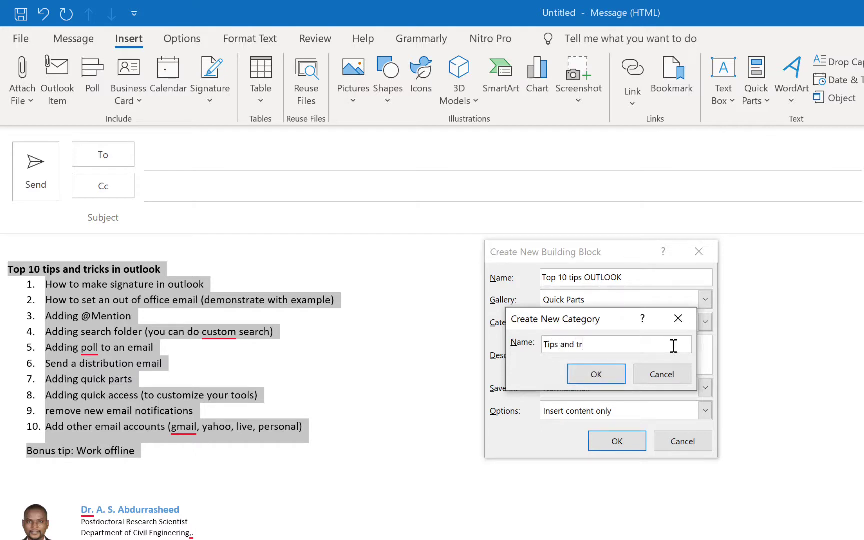
pyautogui.click(612, 375)
pyautogui.click(605, 357)
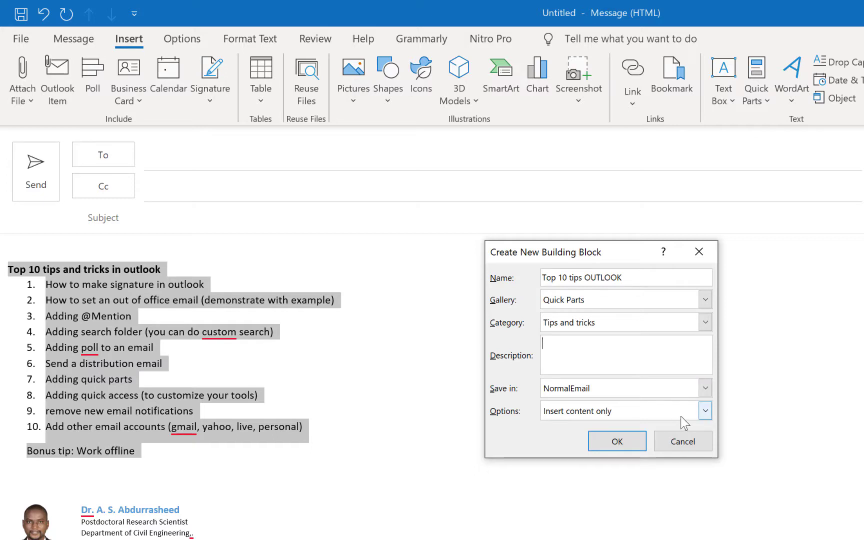
pyautogui.click(682, 414)
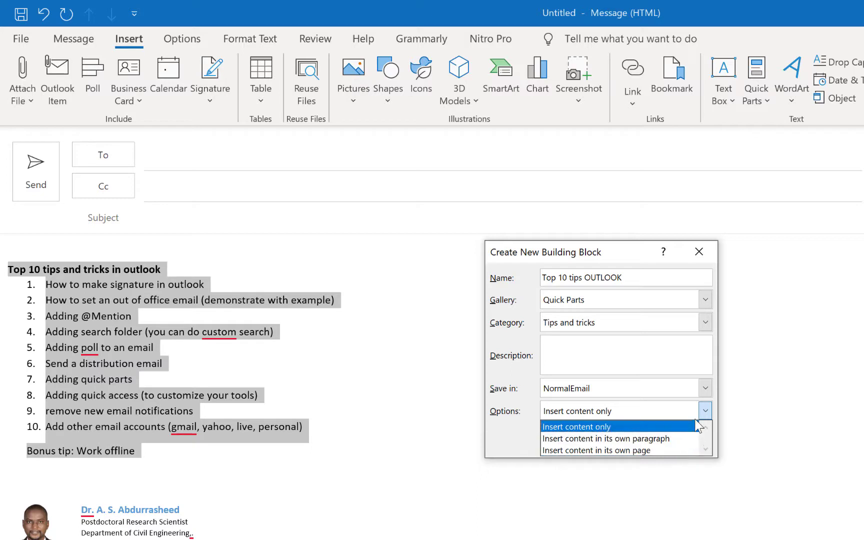
pyautogui.click(511, 437)
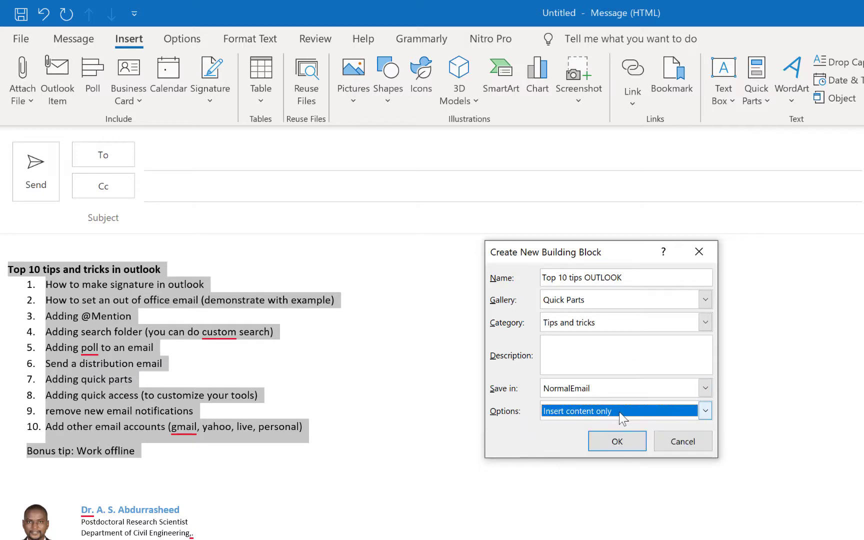
pyautogui.click(617, 442)
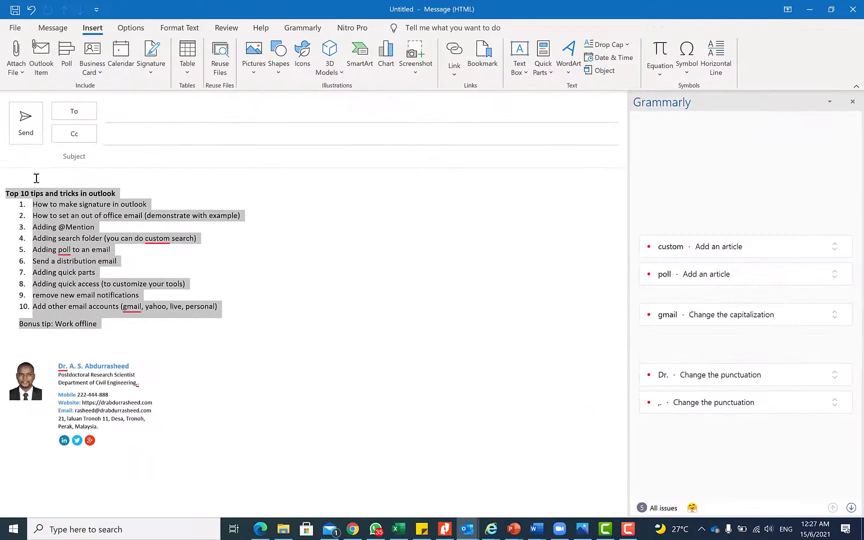
pyautogui.click(36, 179)
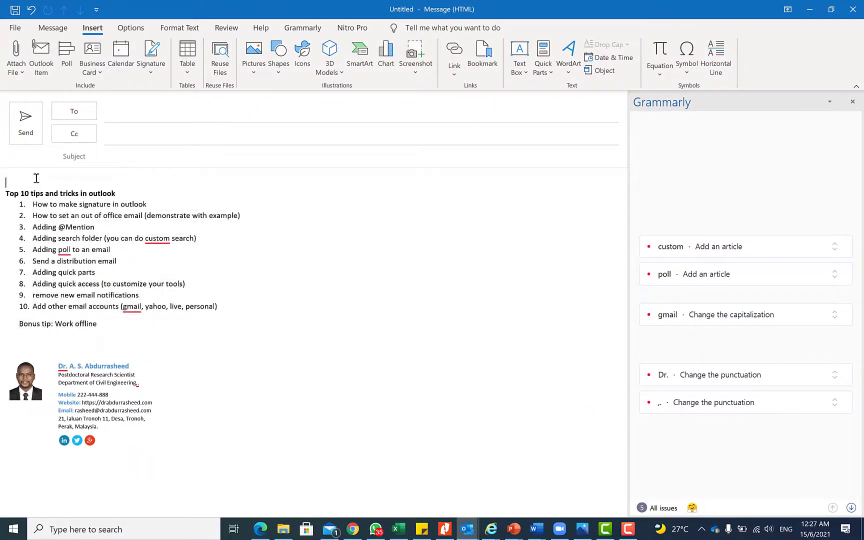
pyautogui.press('Return')
pyautogui.press('Return')
pyautogui.press('Return')
pyautogui.press('Return')
pyautogui.press('Return')
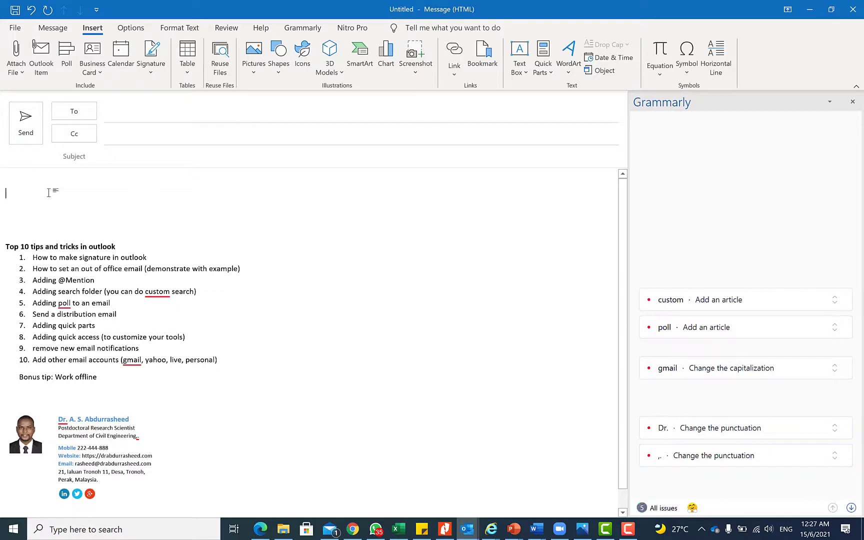
pyautogui.write('@eb')
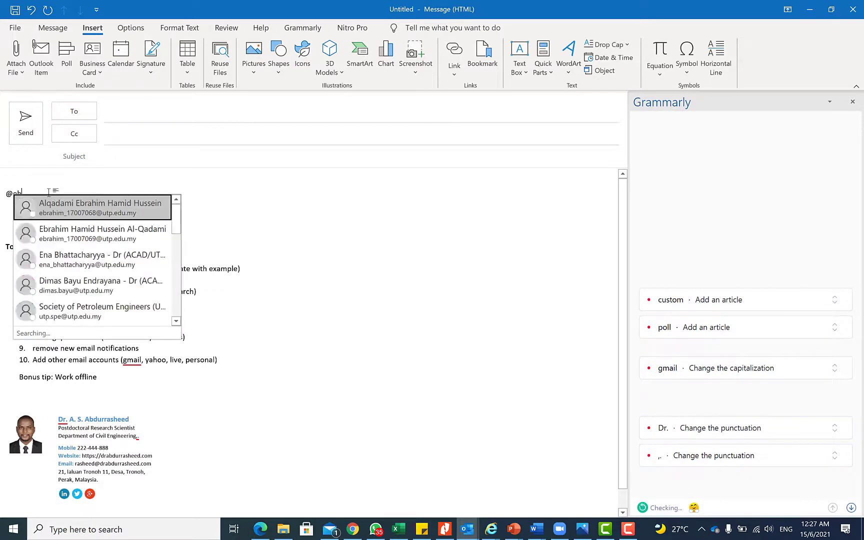
pyautogui.click(129, 218)
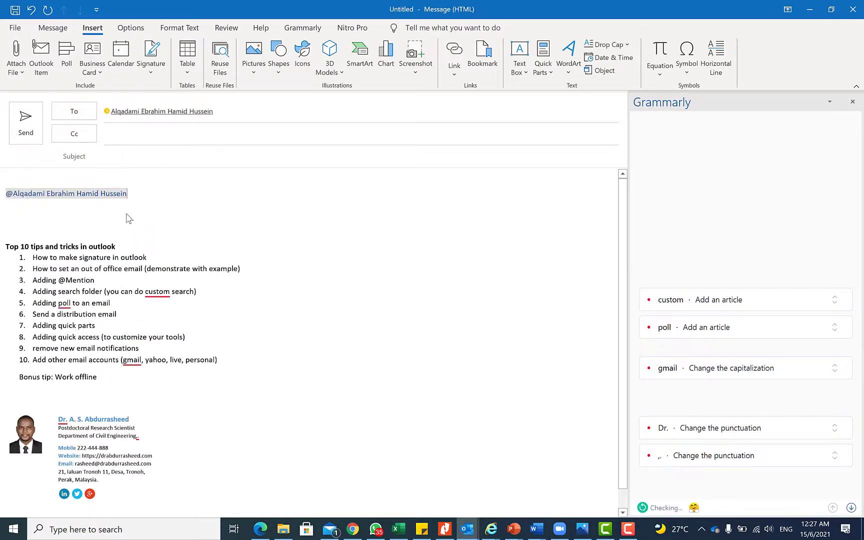
pyautogui.press('Return')
pyautogui.press('Return')
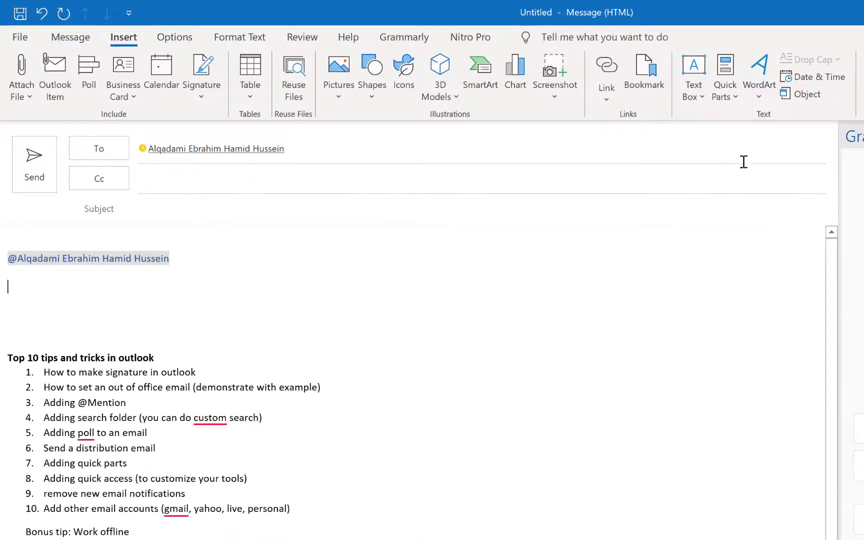
# Insert the Top 10 tips OUTLOOK Quick Part again so a second numbered list follows the bonus tip
pyautogui.click(739, 93)
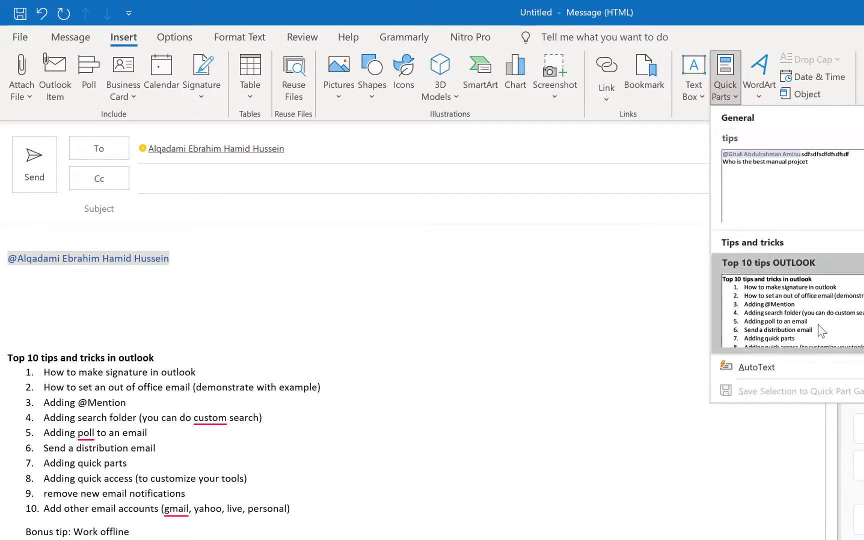
pyautogui.click(819, 324)
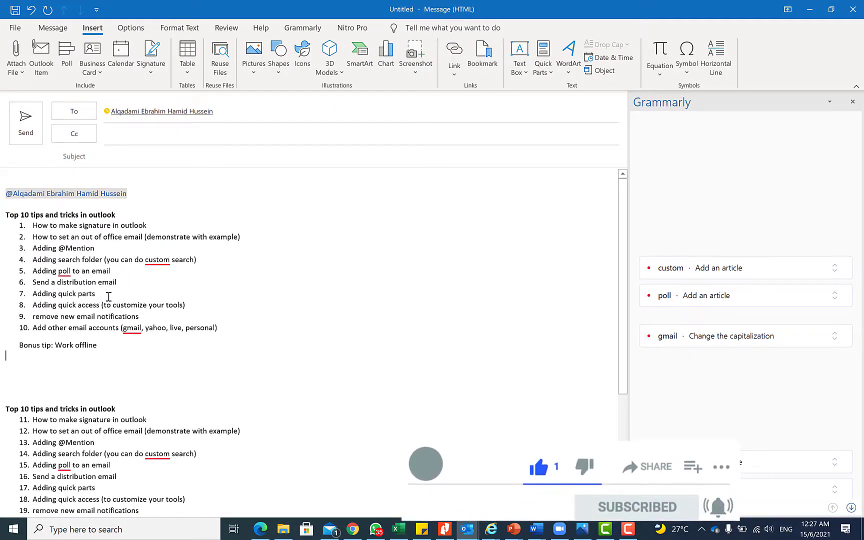
pyautogui.click(155, 354)
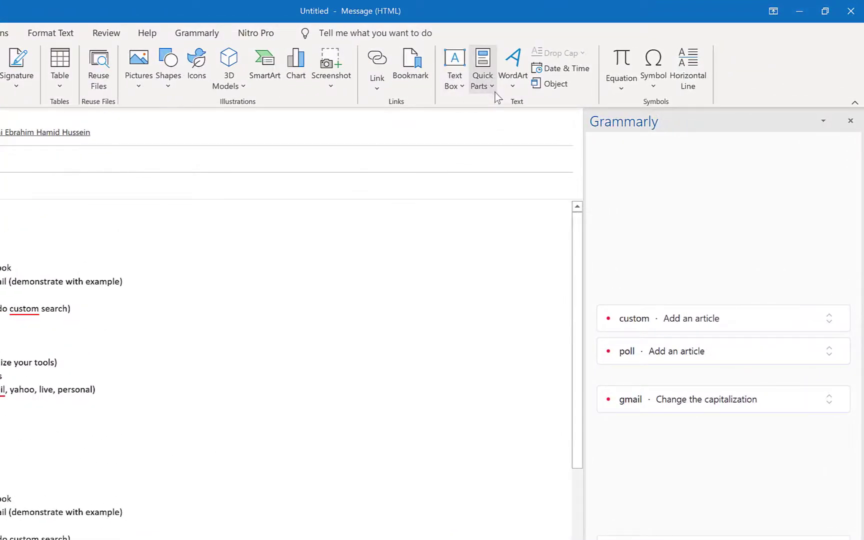
# Open the Top 10 tips OUTLOOK entry's properties and confirm redefining it under Tips and tricks
pyautogui.click(493, 91)
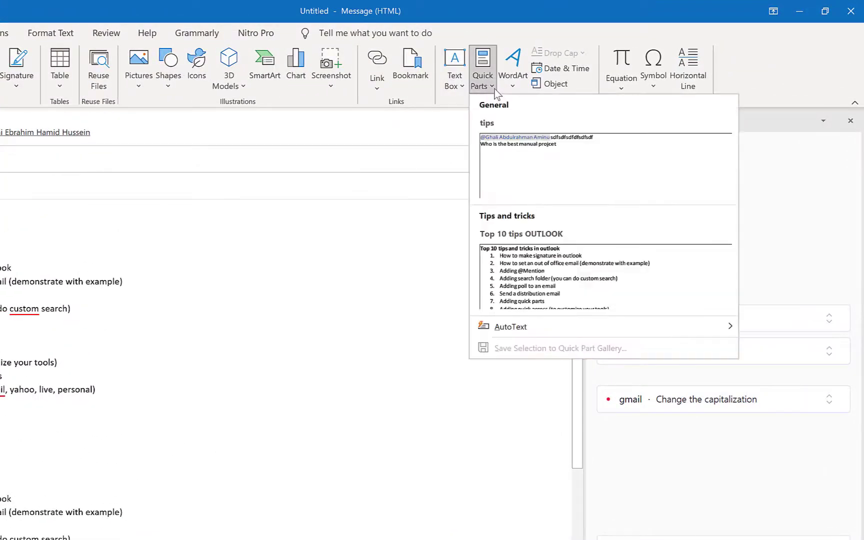
pyautogui.rightClick(572, 287)
pyautogui.click(613, 338)
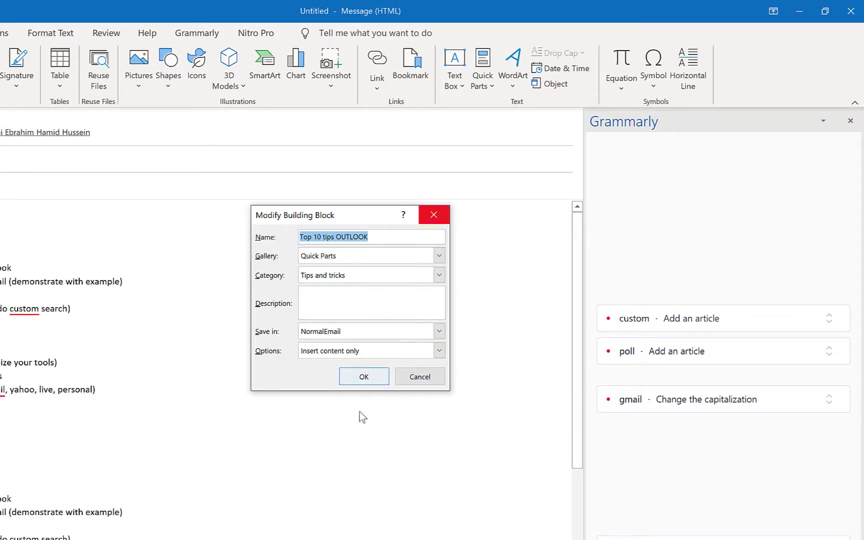
pyautogui.click(364, 376)
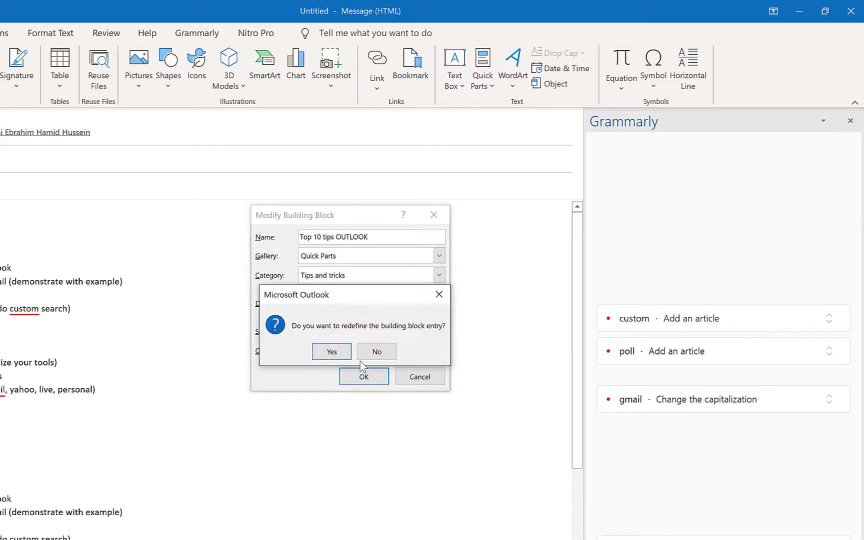
pyautogui.click(377, 351)
pyautogui.click(366, 375)
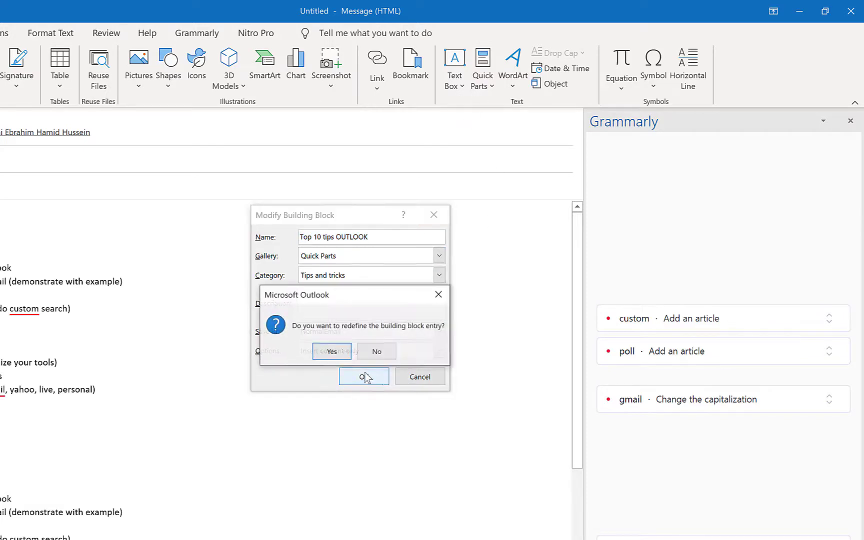
pyautogui.click(332, 352)
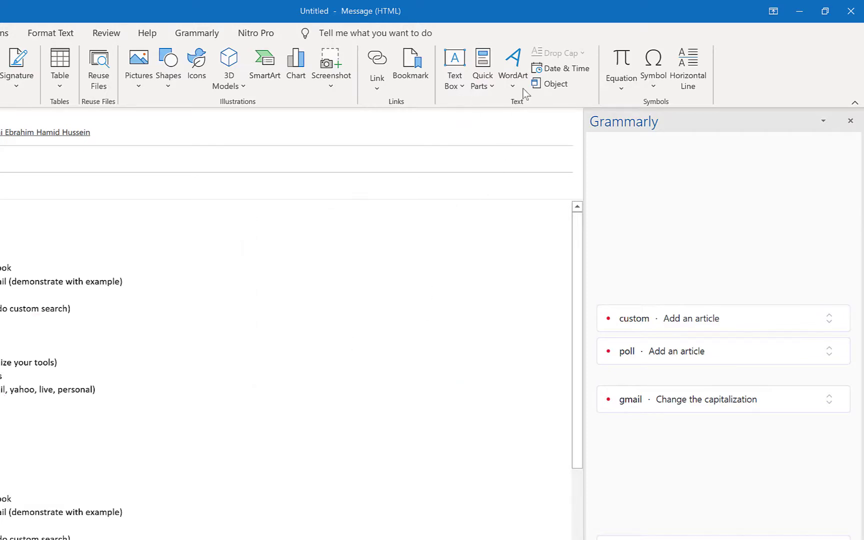
# Reopen the Quick Parts gallery and bring up the Top 10 tips OUTLOOK entry's context menu
pyautogui.click(459, 87)
pyautogui.click(498, 85)
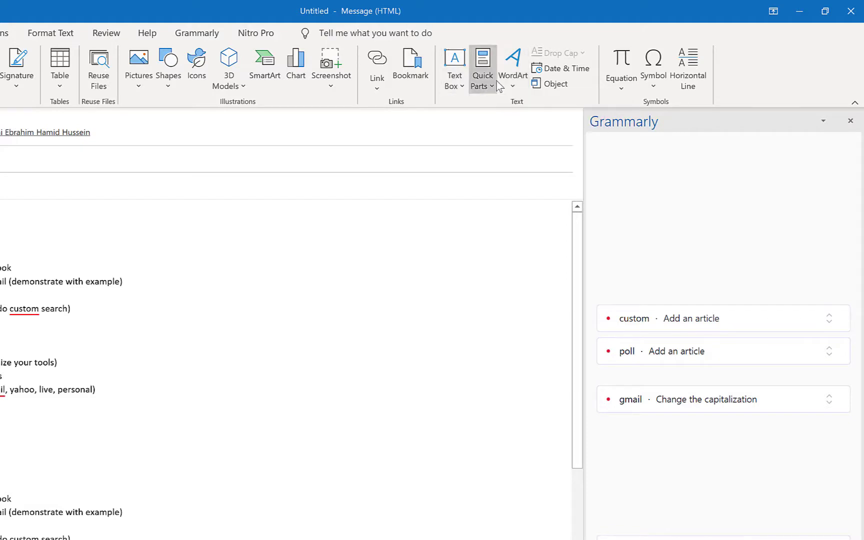
pyautogui.click(497, 83)
pyautogui.rightClick(549, 271)
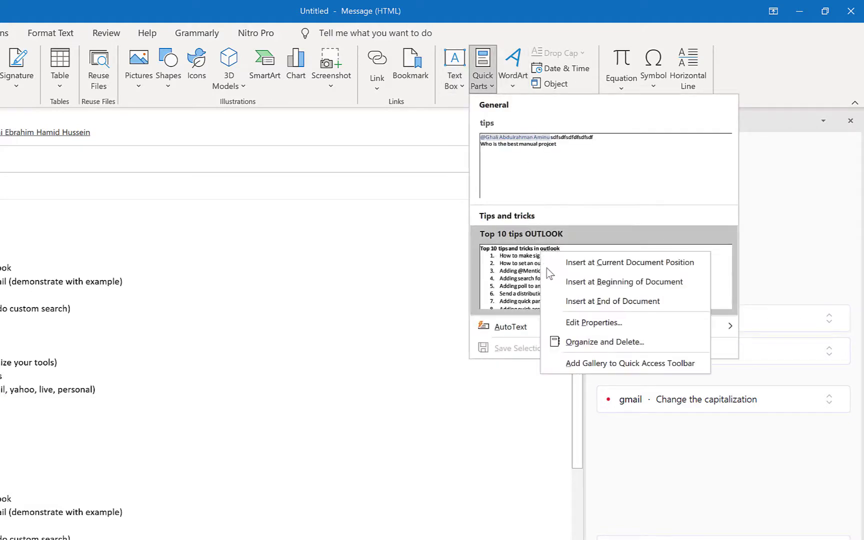
# View Top 10 tips OUTLOOK in the Building Blocks Organizer without inserting it, then close the draft
pyautogui.click(612, 340)
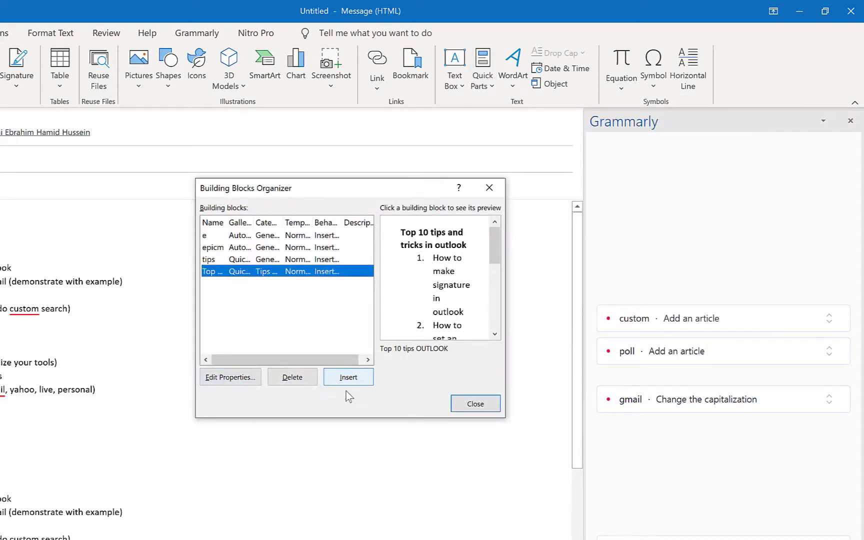
pyautogui.click(493, 410)
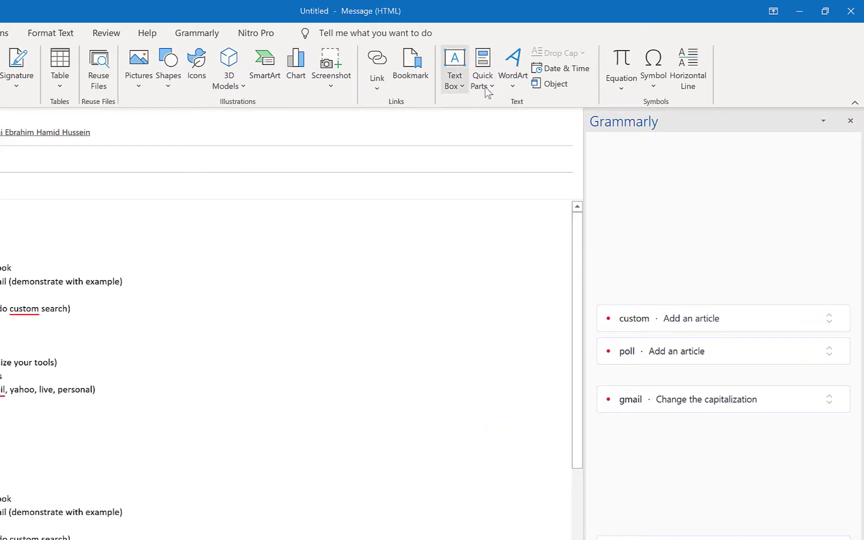
pyautogui.click(488, 89)
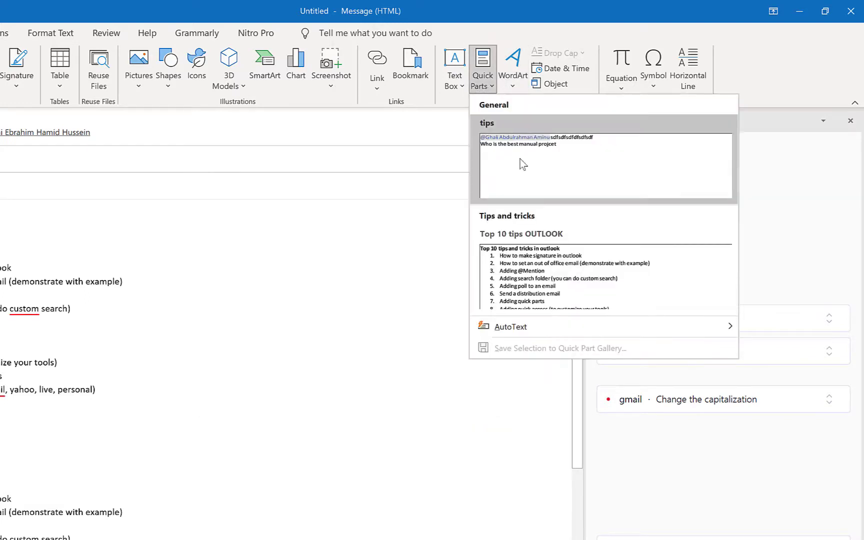
pyautogui.rightClick(547, 285)
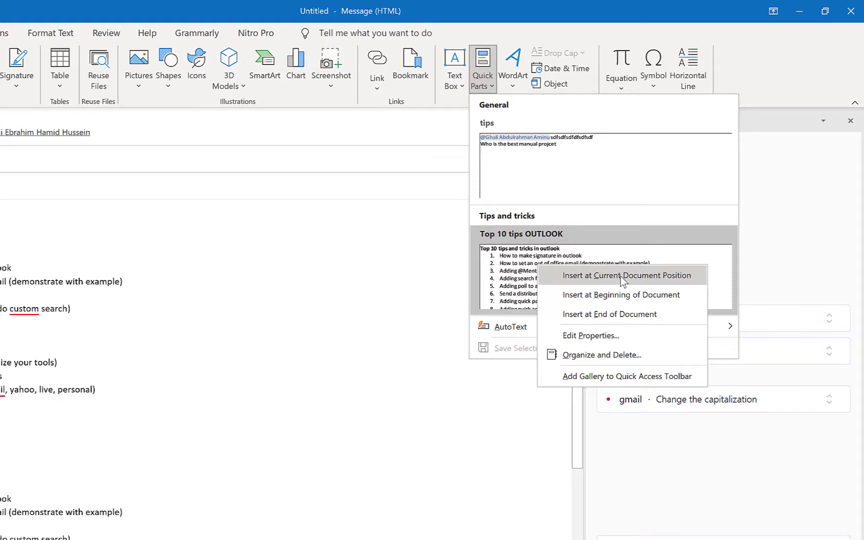
pyautogui.click(365, 279)
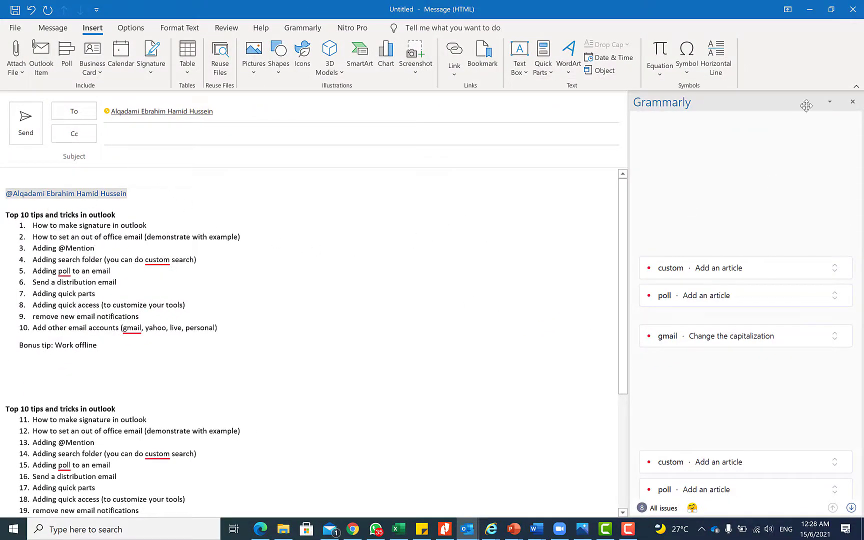
pyautogui.click(853, 9)
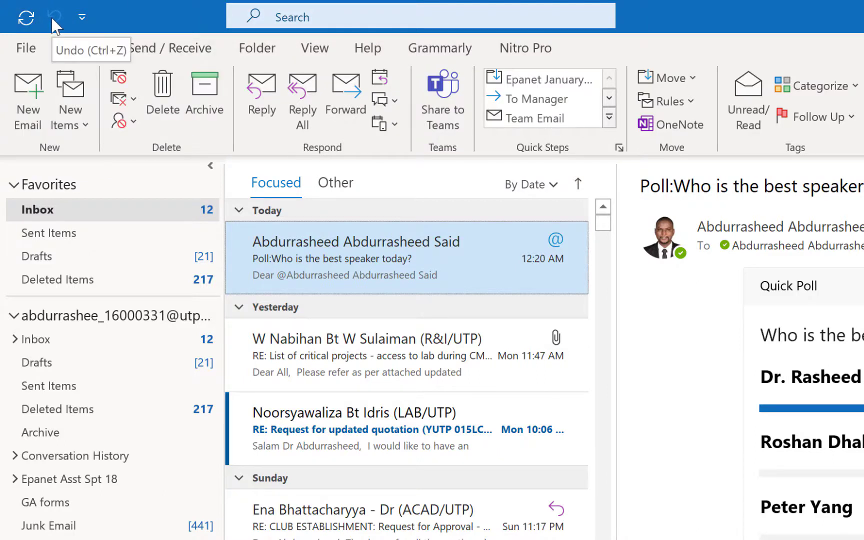
# Add Print to the Quick Access Toolbar, then bring up its More Commands settings
pyautogui.click(81, 19)
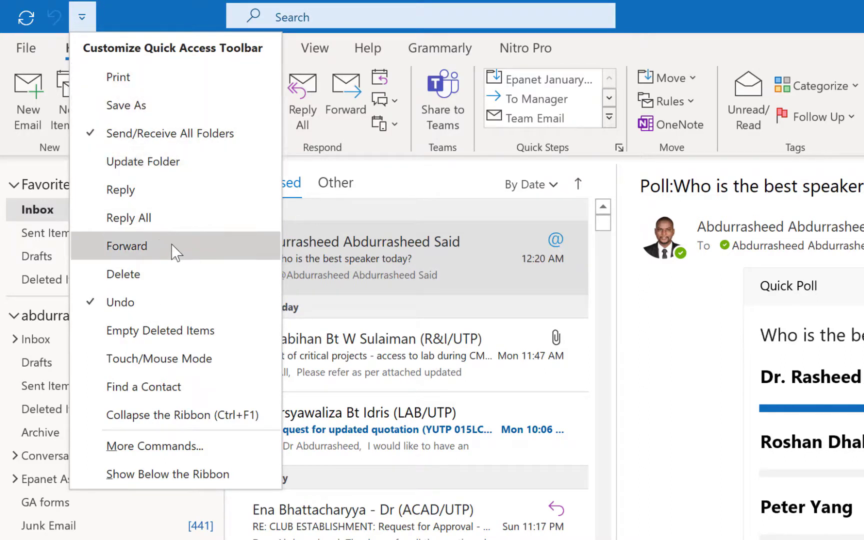
pyautogui.click(192, 85)
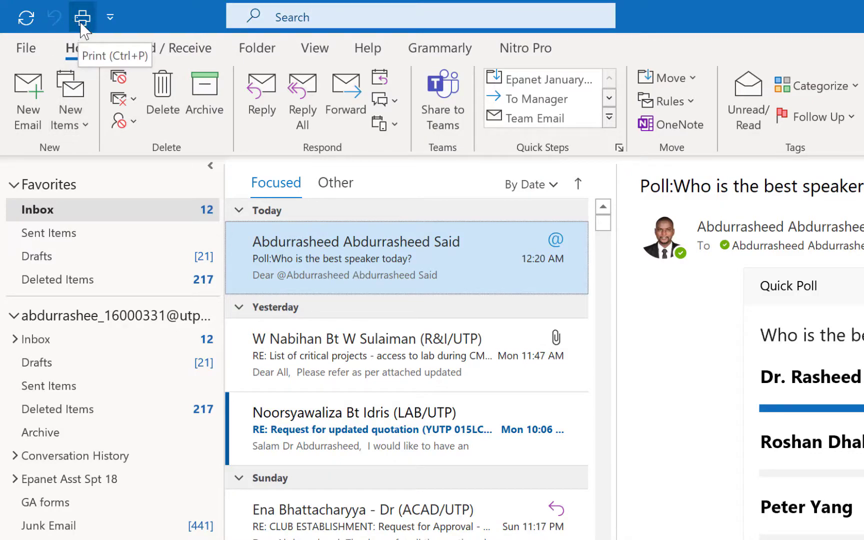
pyautogui.click(110, 17)
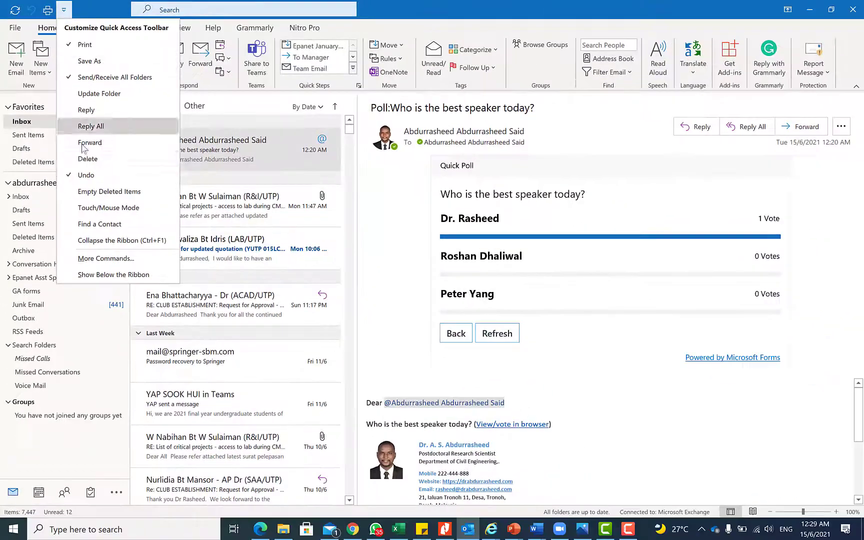
pyautogui.click(123, 258)
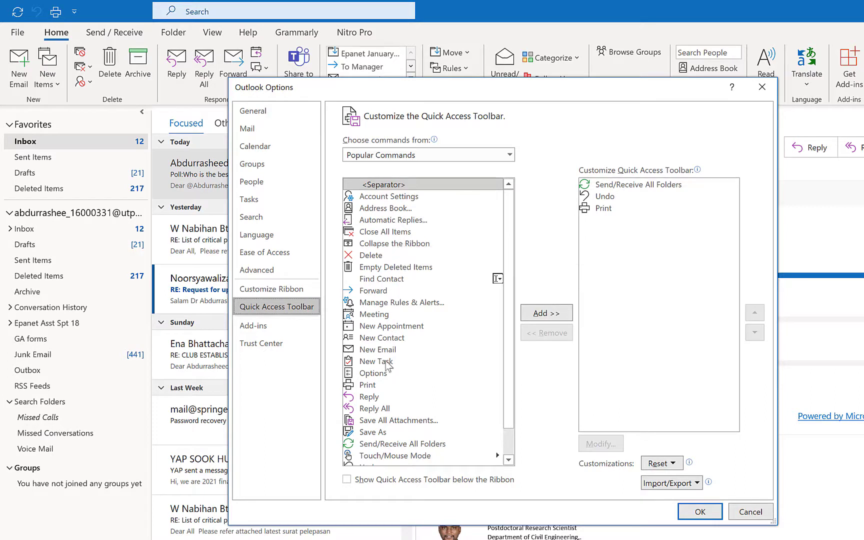
# Add Save All Attachments, Options and Save As to the Quick Access Toolbar and apply with OK
pyautogui.click(390, 421)
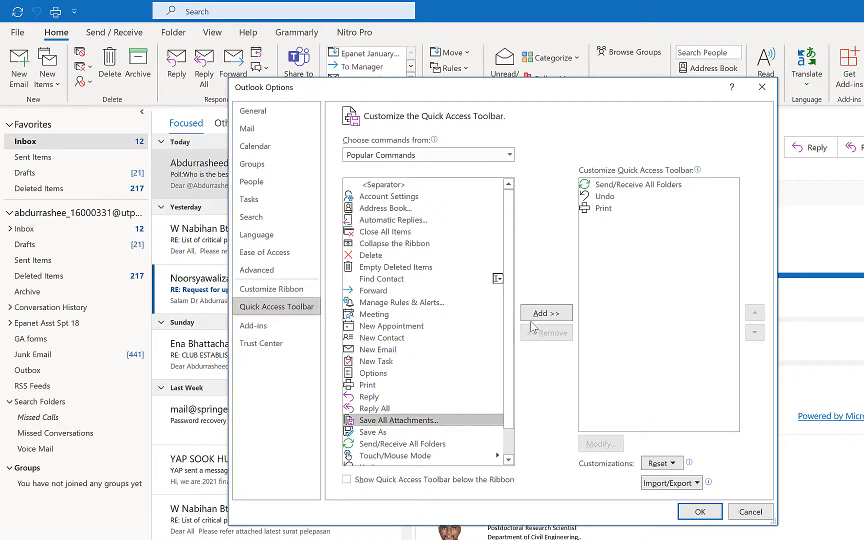
pyautogui.click(550, 314)
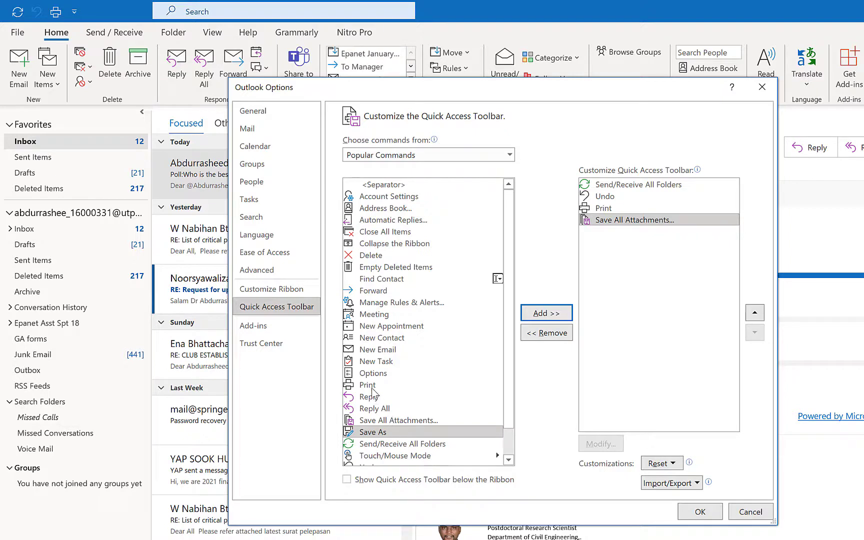
pyautogui.click(370, 374)
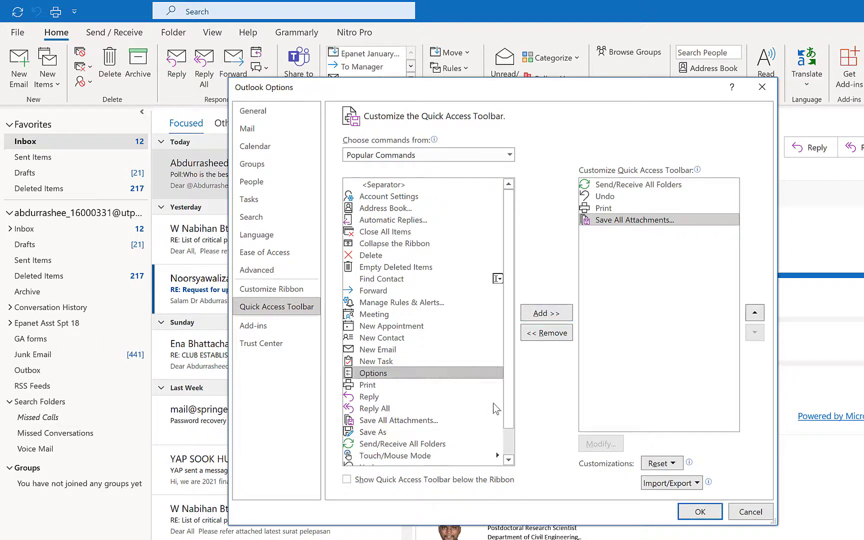
pyautogui.click(532, 315)
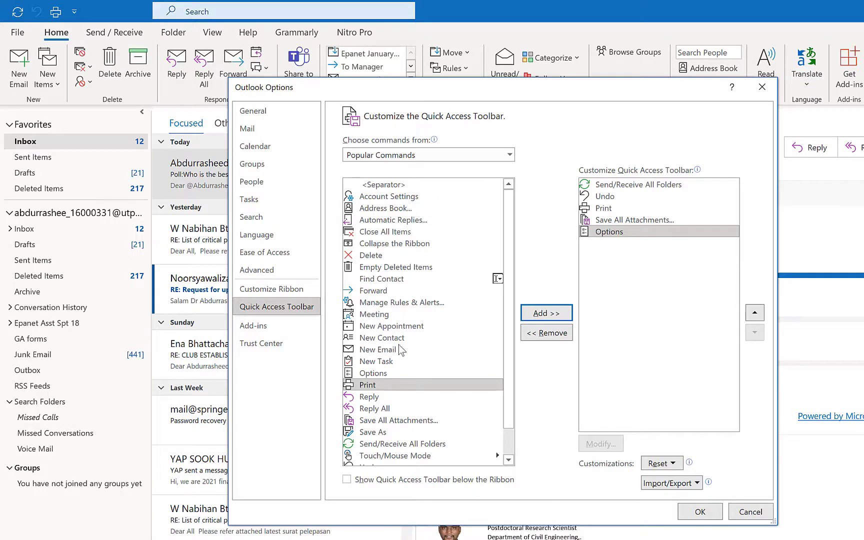
pyautogui.click(381, 433)
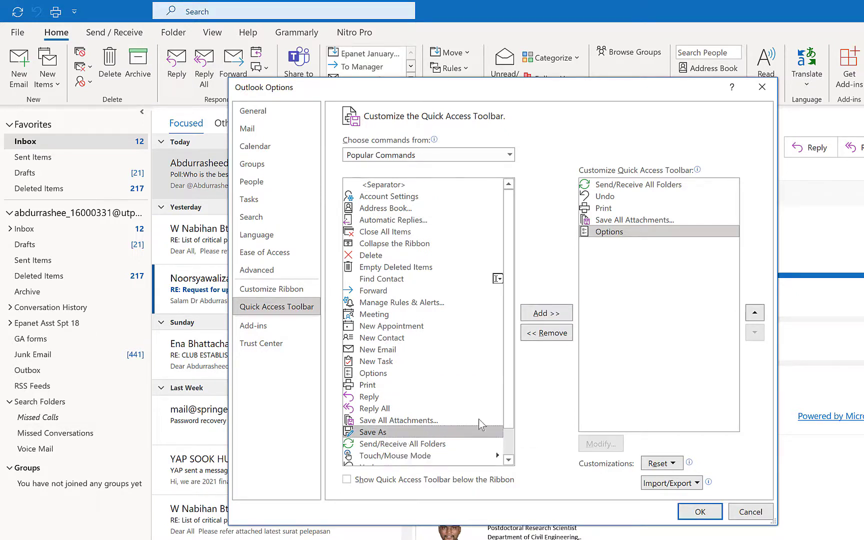
pyautogui.click(544, 314)
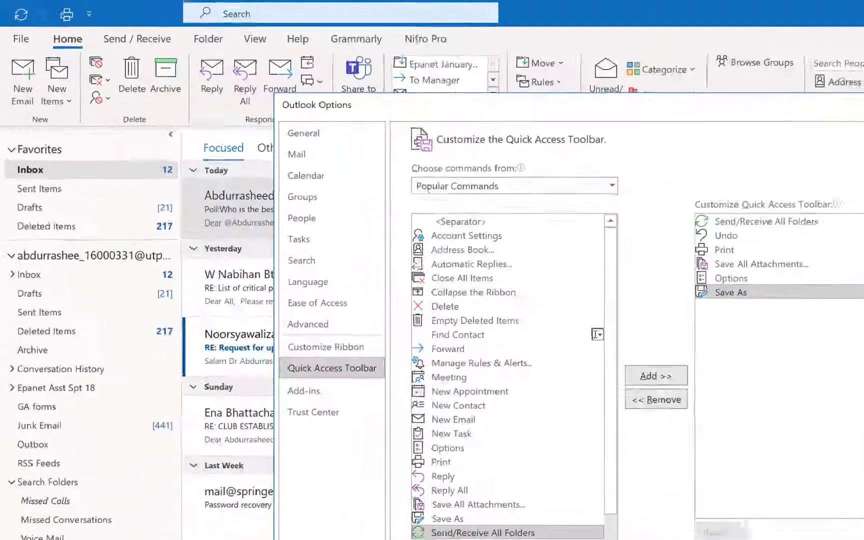
pyautogui.click(673, 492)
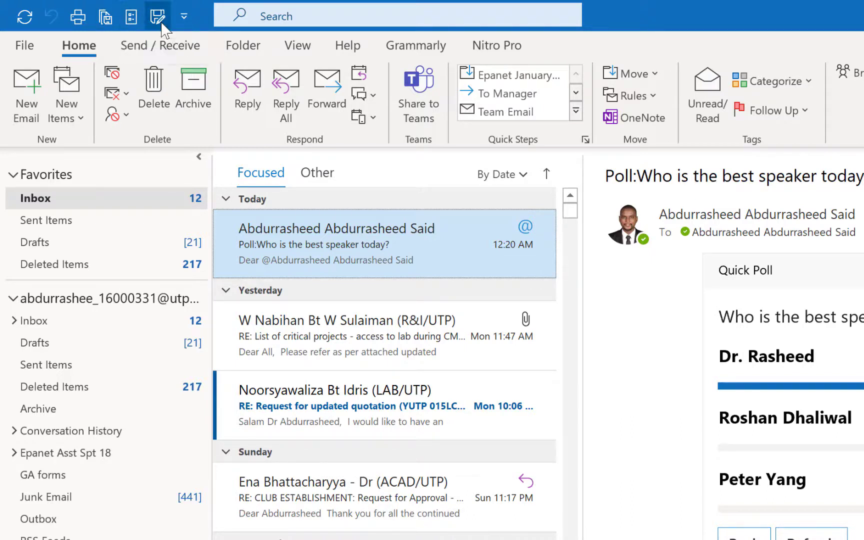
# Uncheck Print in the toolbar list, then remove Save As and Options in the toolbar settings
pyautogui.click(182, 18)
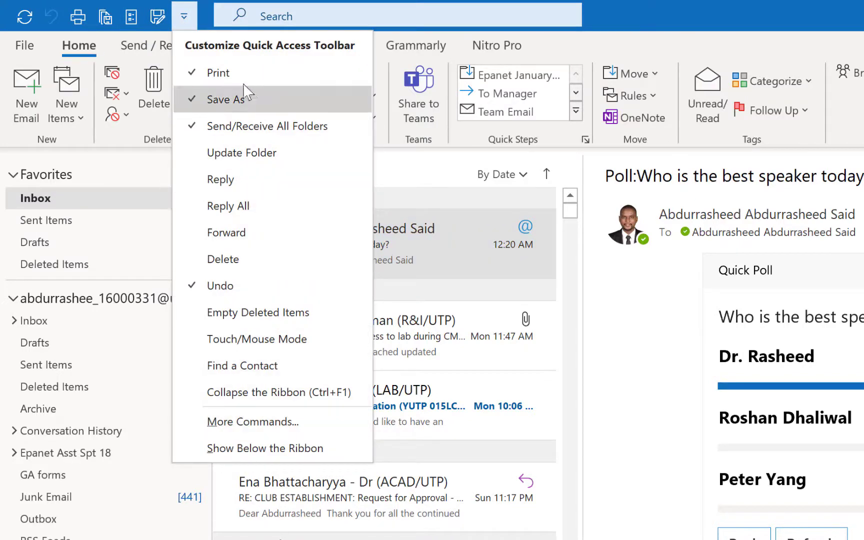
pyautogui.click(196, 73)
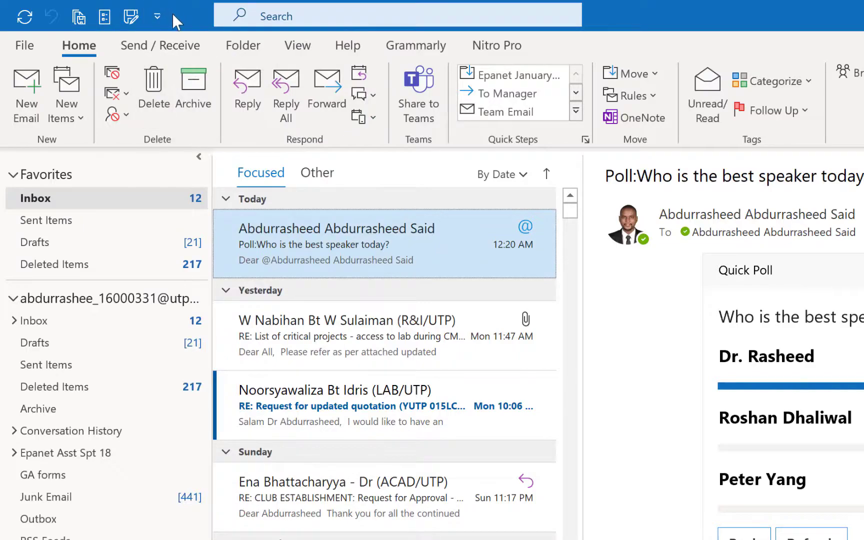
pyautogui.click(157, 16)
pyautogui.click(220, 411)
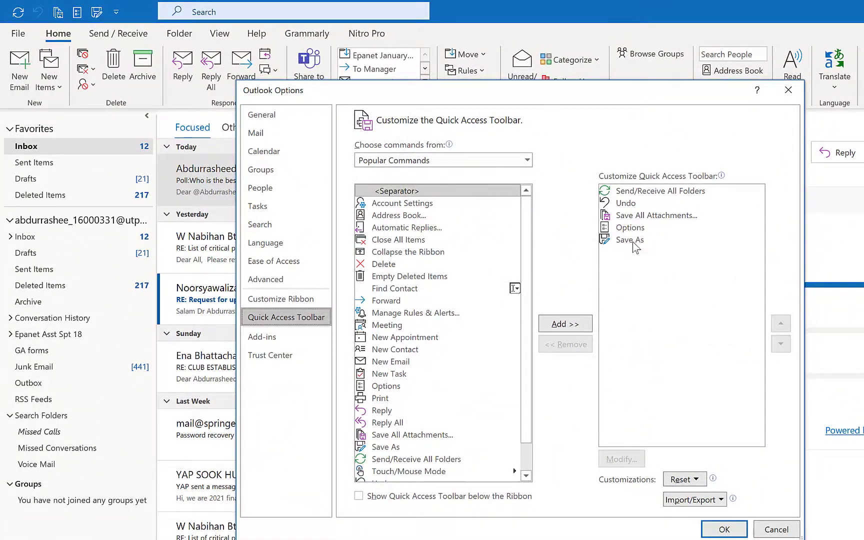
pyautogui.click(632, 242)
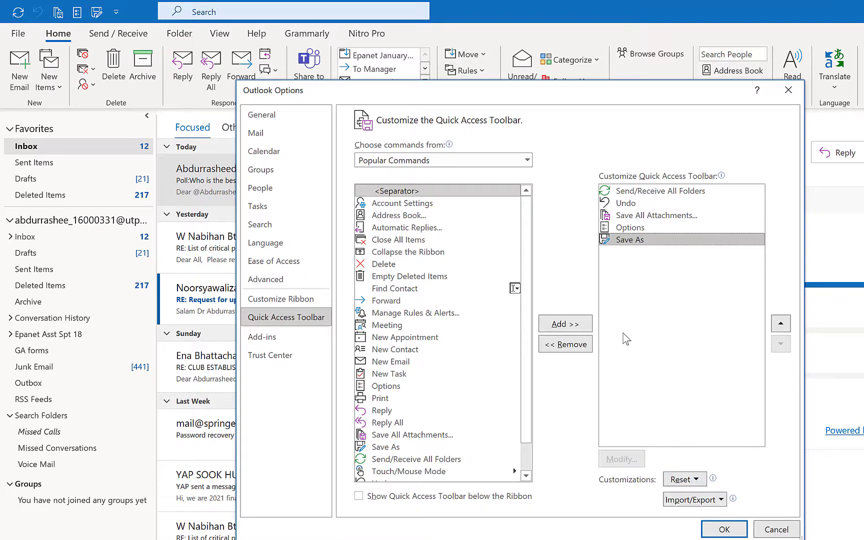
pyautogui.click(545, 346)
pyautogui.click(546, 345)
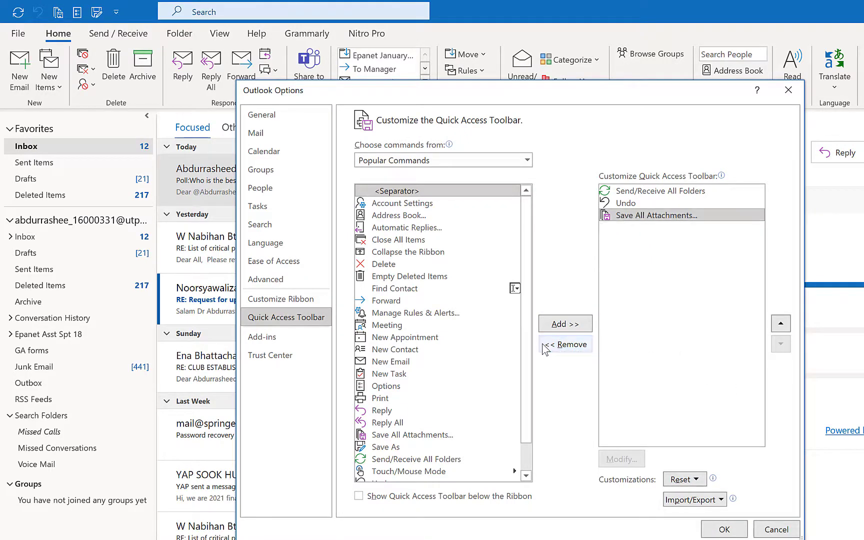
pyautogui.press('Return')
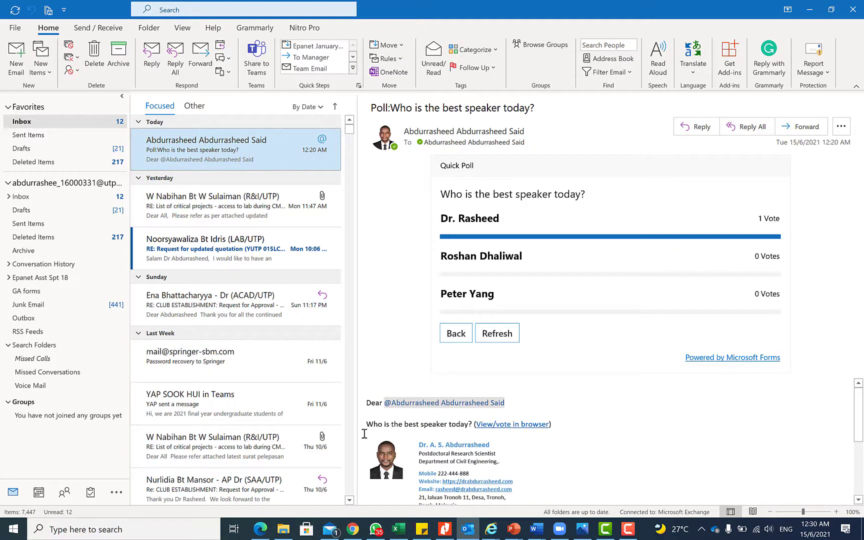
pyautogui.moveTo(590, 527)
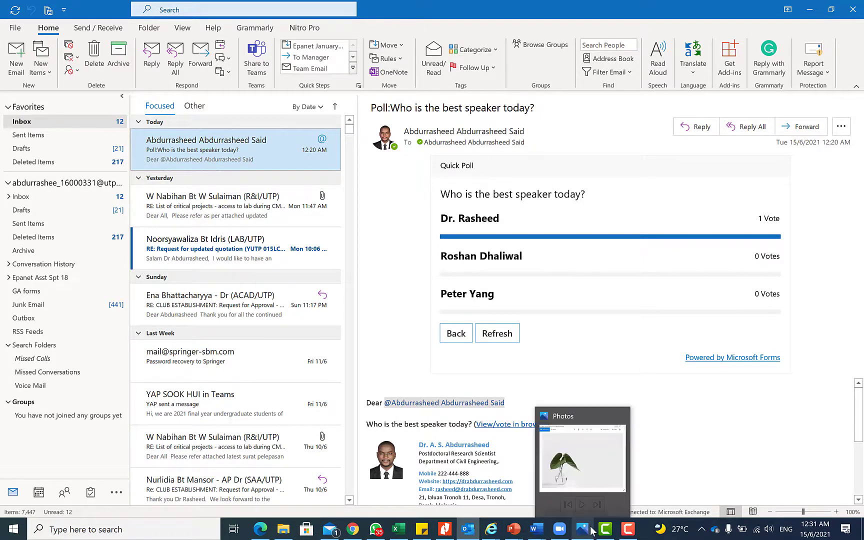
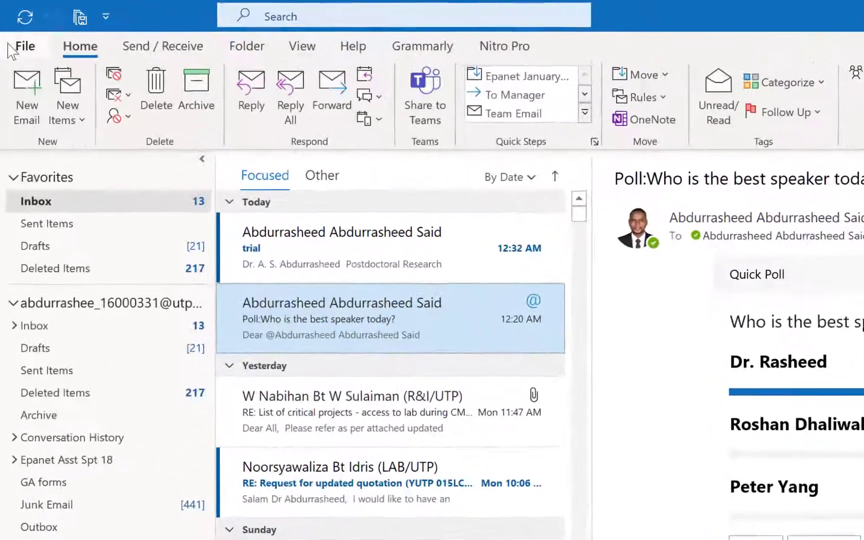
# In Mail options, uncheck the new-mail sound, the taskbar envelope icon and the Desktop Alert, then confirm with OK
pyautogui.click(15, 27)
pyautogui.click(47, 464)
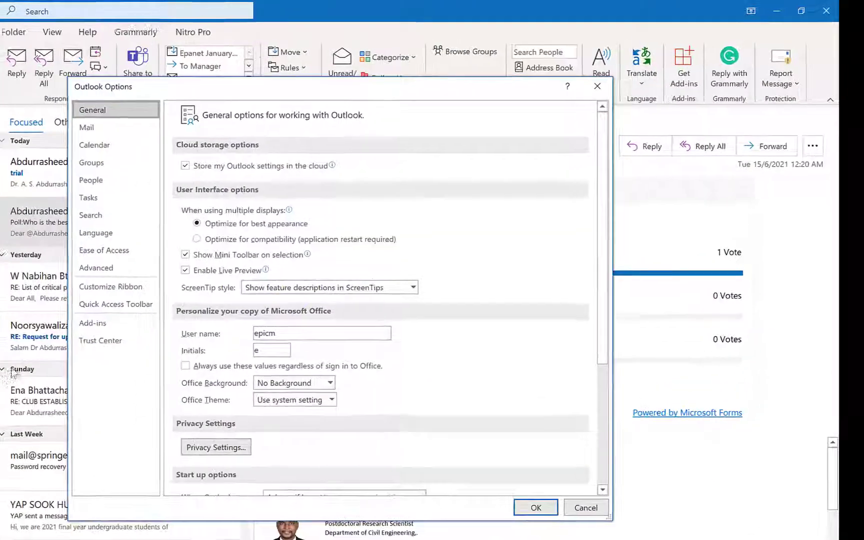
pyautogui.click(101, 131)
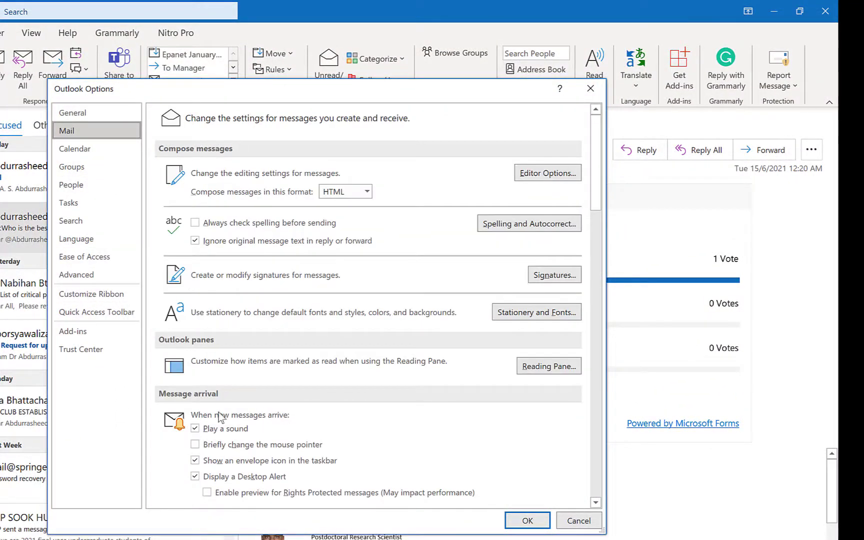
pyautogui.click(195, 429)
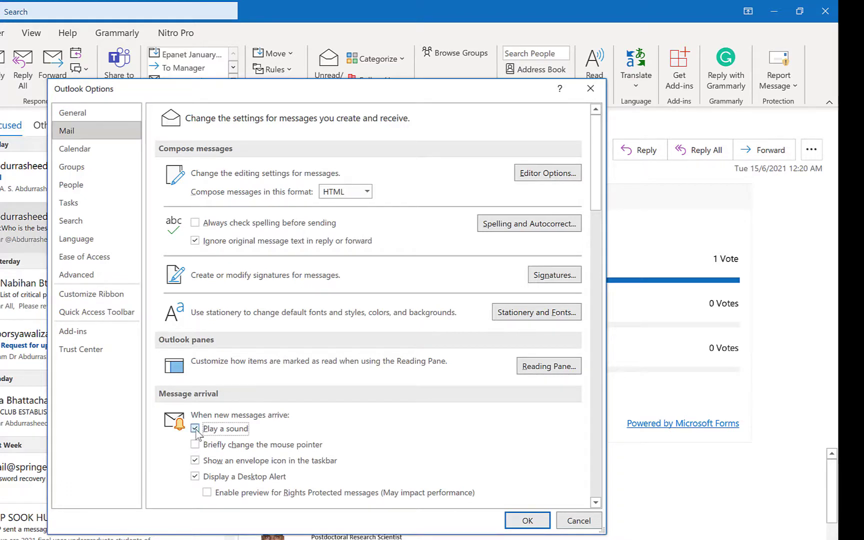
pyautogui.click(195, 461)
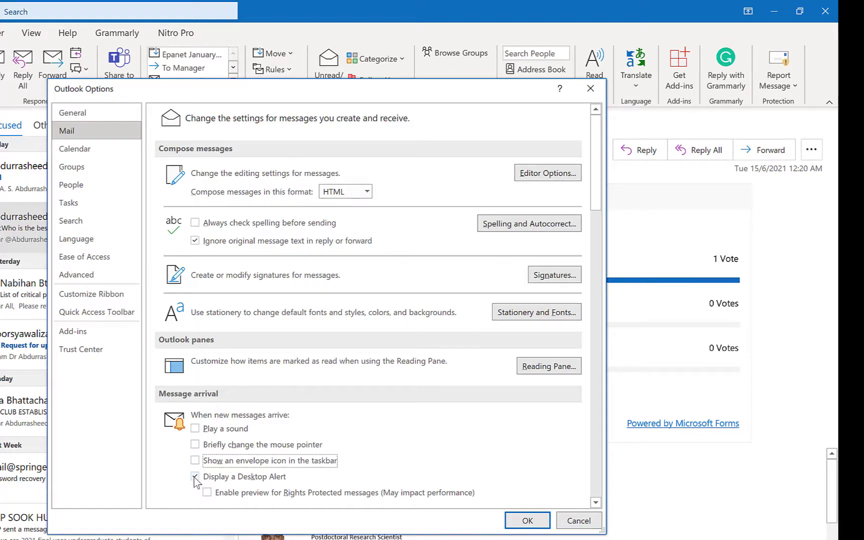
pyautogui.click(195, 477)
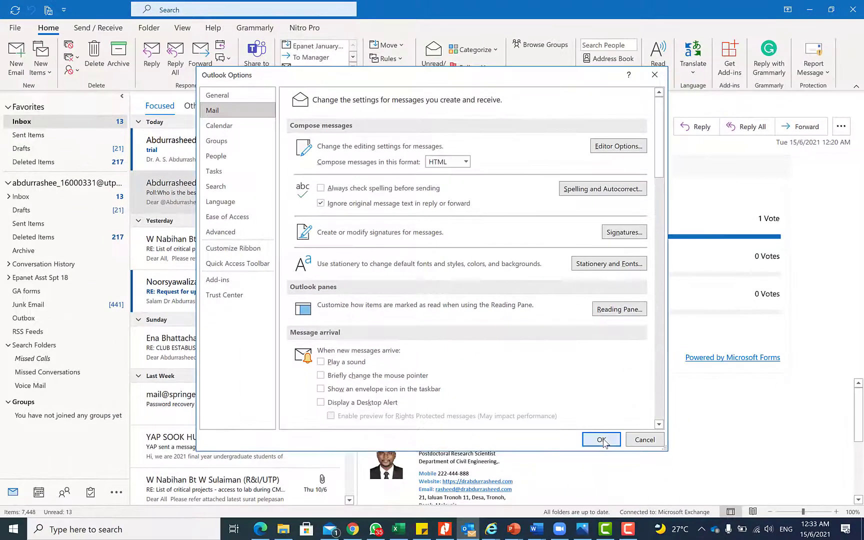
pyautogui.click(528, 521)
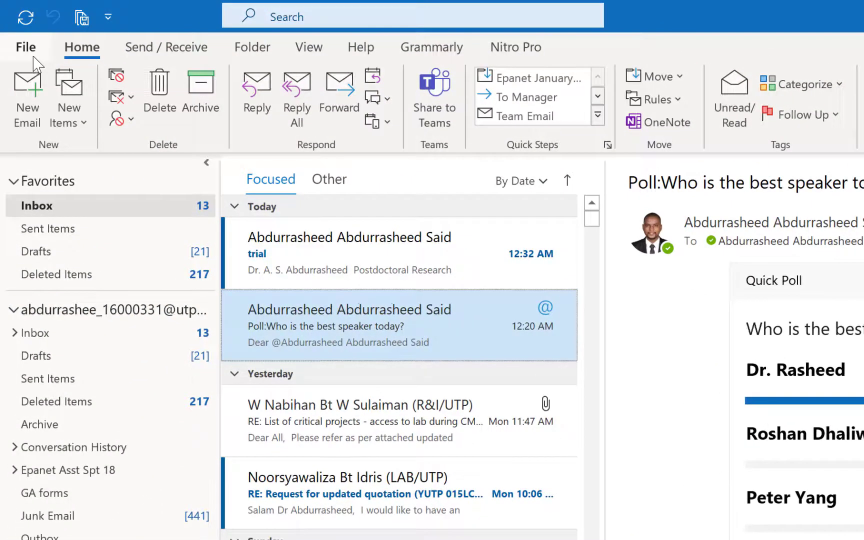
# Use Add Account to enter the Gmail address and connect to Google's sign-in page
pyautogui.click(22, 41)
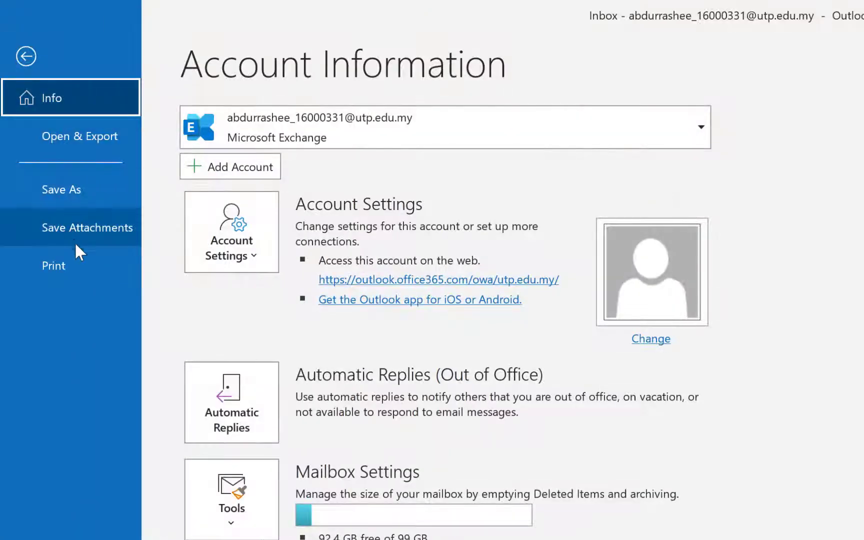
pyautogui.click(242, 170)
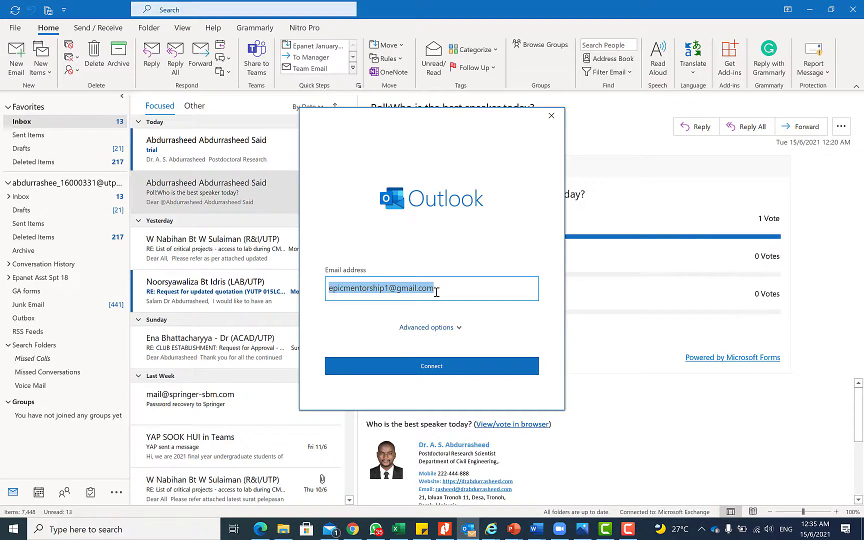
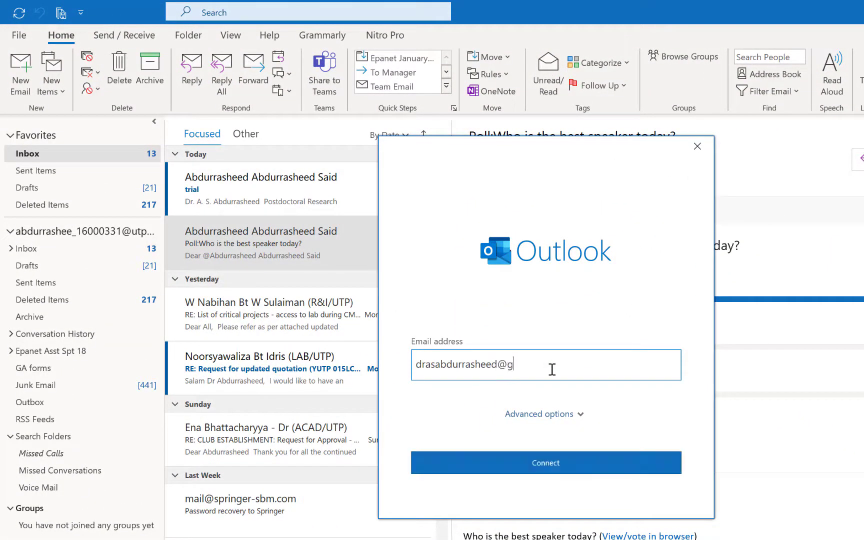
pyautogui.click(557, 469)
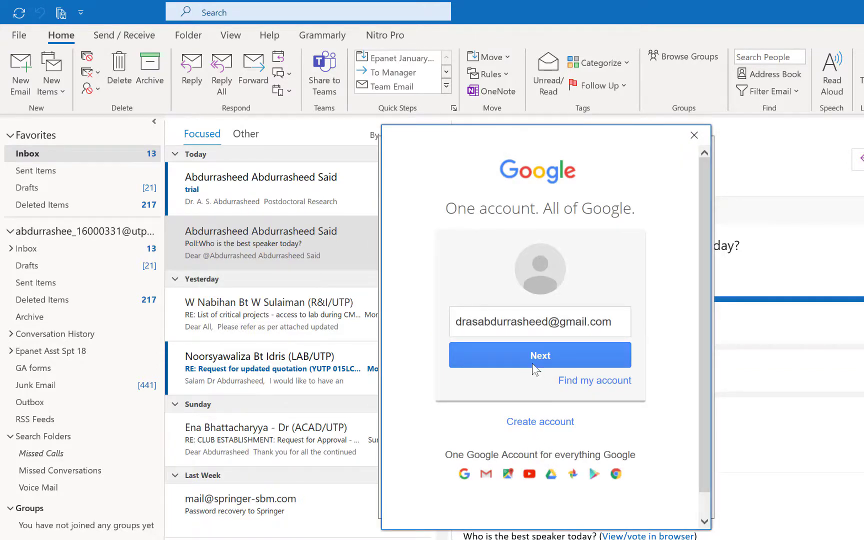
# Continue to the password step and enter the Google account password twice
pyautogui.click(540, 355)
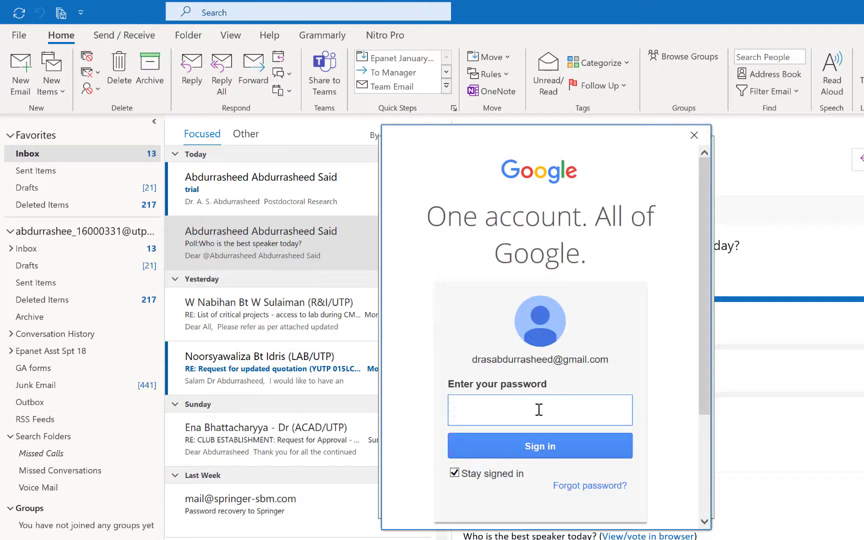
pyautogui.write('••••••••••••••')
pyautogui.press('Return')
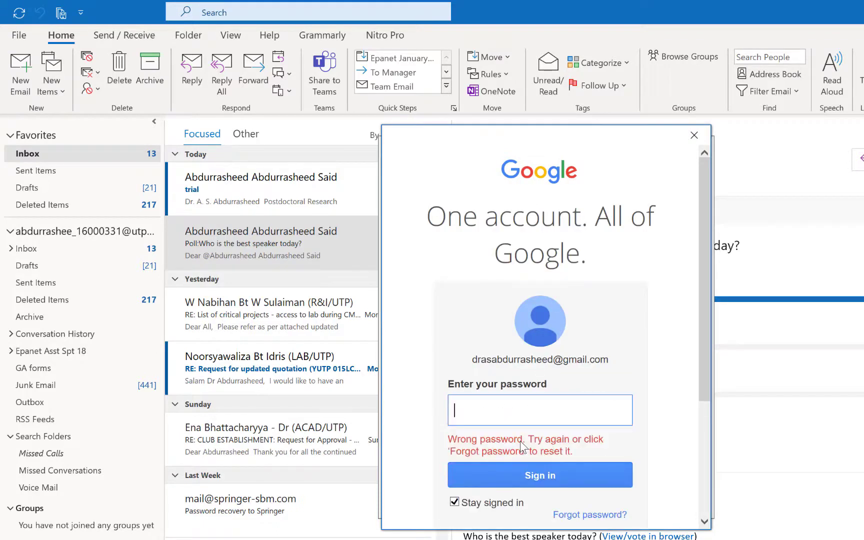
pyautogui.write('•••••••••••')
pyautogui.press('Return')
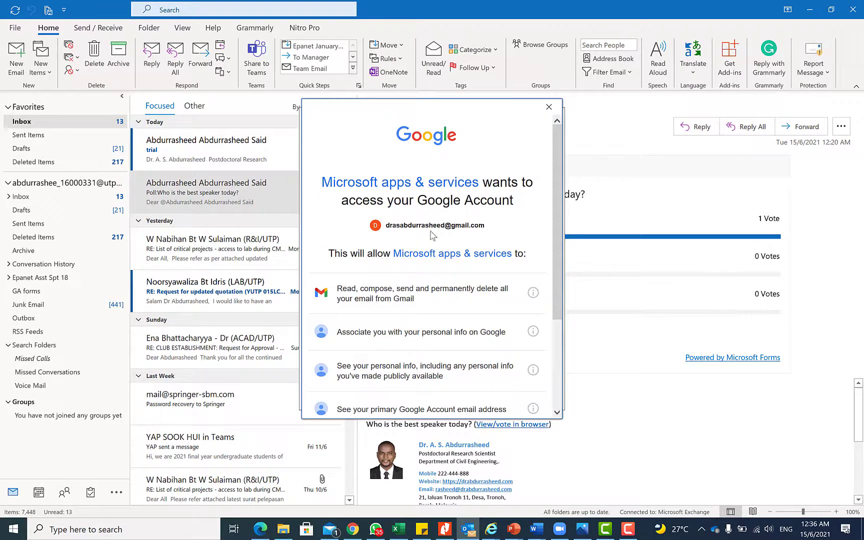
# Review Google's consent page and allow Outlook access to the account
pyautogui.scroll(-3, 440, 260)
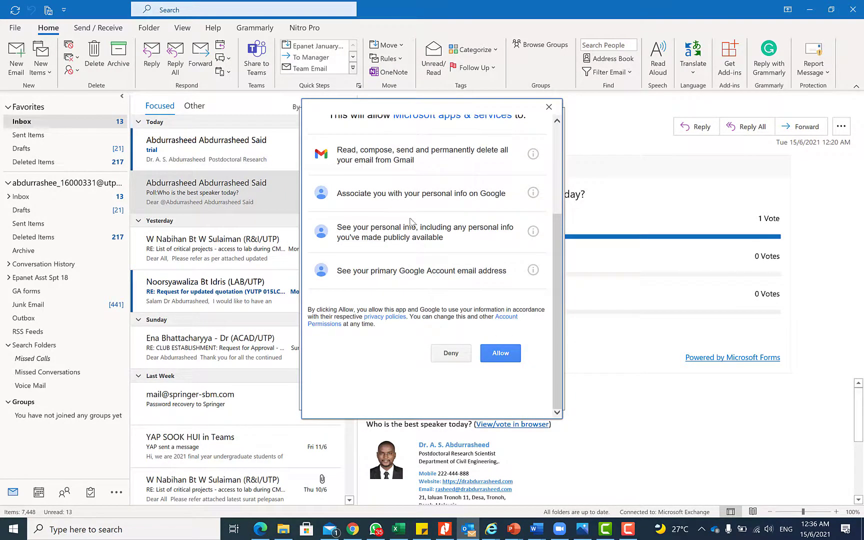
pyautogui.scroll(3, 414, 224)
pyautogui.scroll(-3, 430, 274)
pyautogui.click(500, 354)
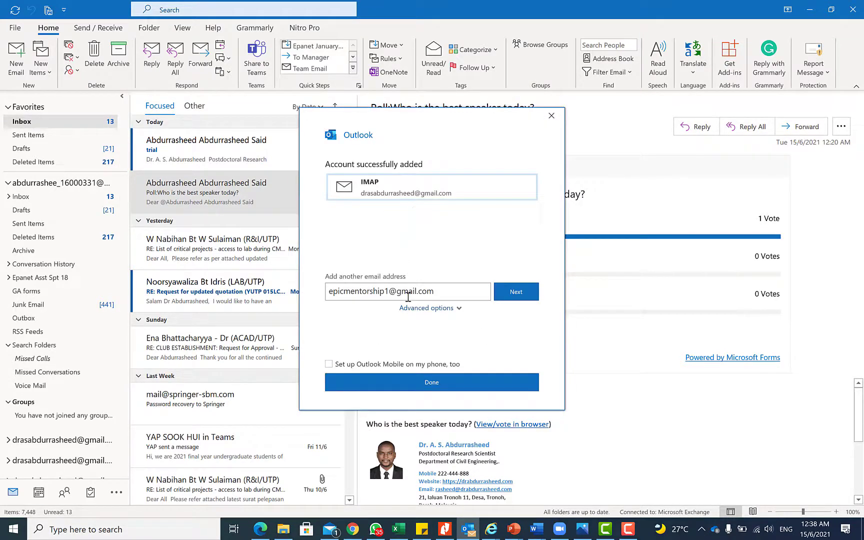
# Close the account setup and check the new account's [Gmail] folder and its Inbox
pyautogui.click(459, 391)
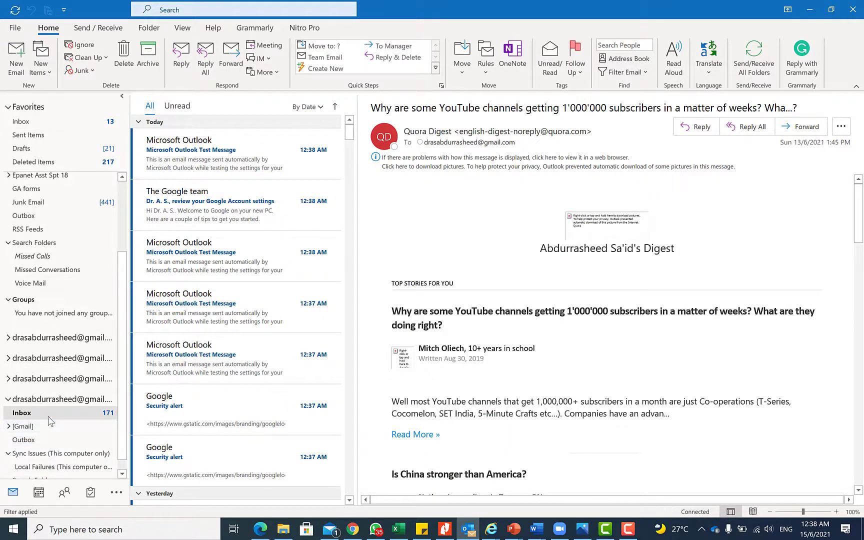
pyautogui.click(52, 426)
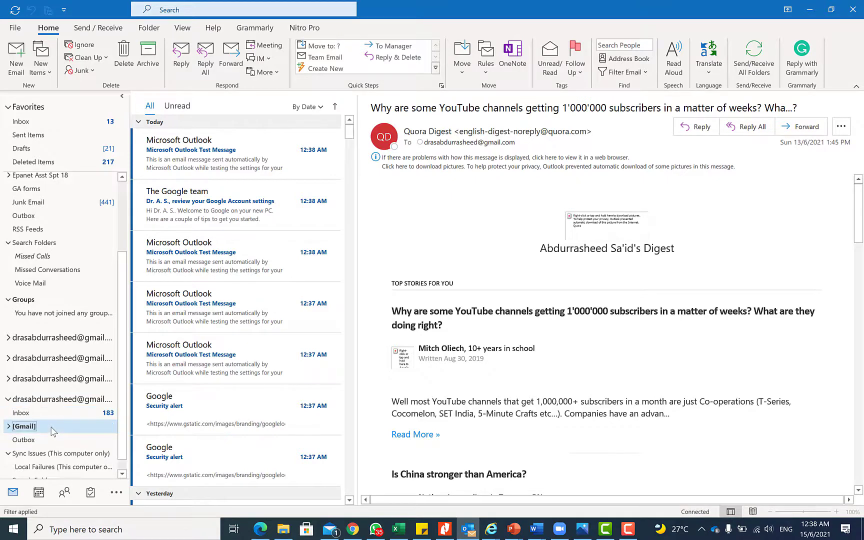
pyautogui.click(49, 414)
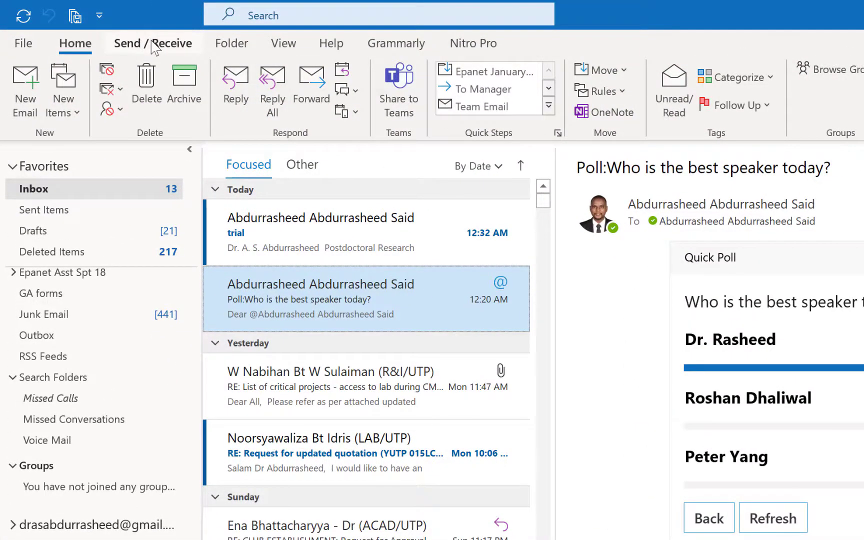
# On the Send / Receive tab, switch Work Offline on, then off again
pyautogui.click(155, 45)
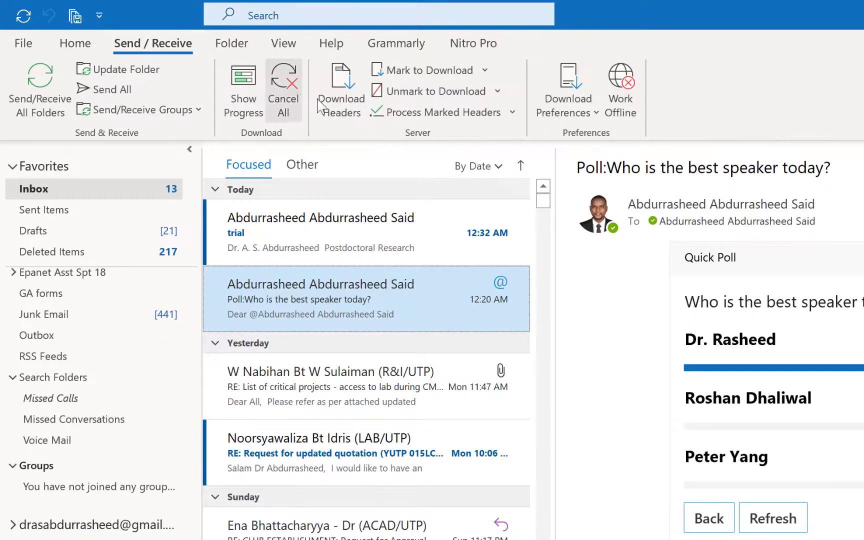
pyautogui.click(619, 105)
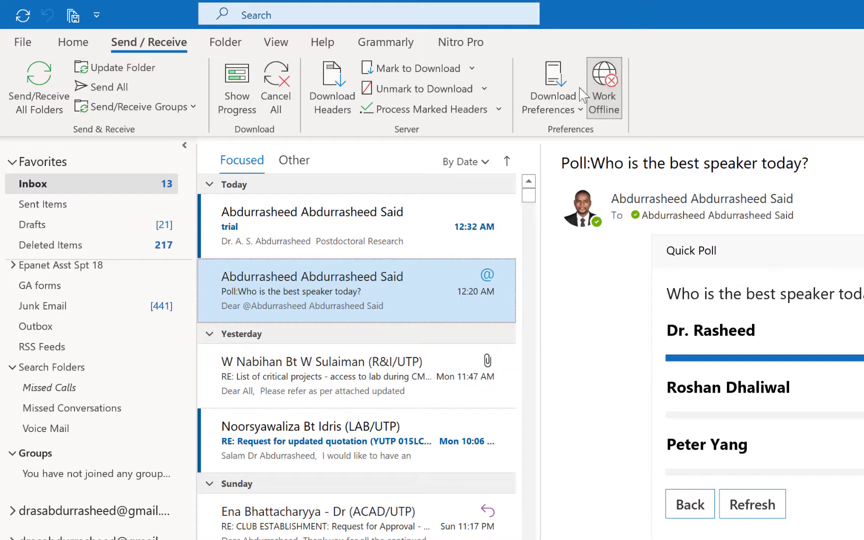
pyautogui.click(608, 80)
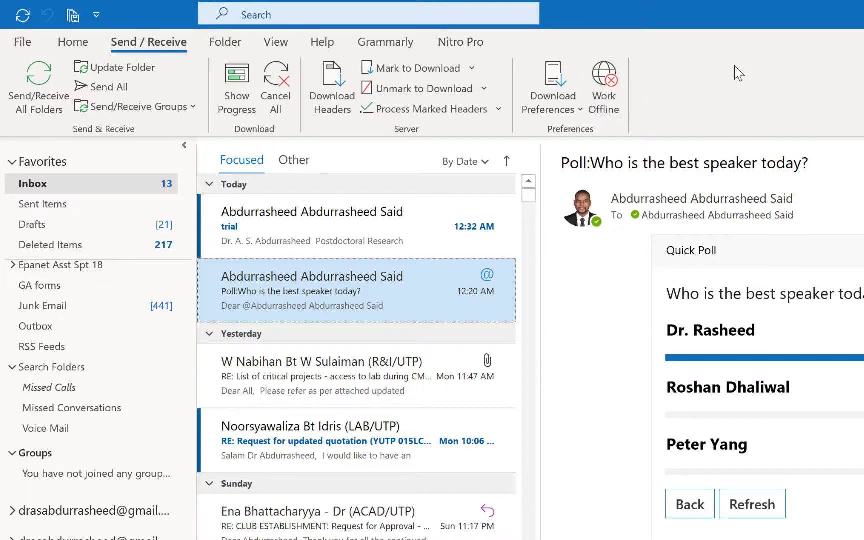